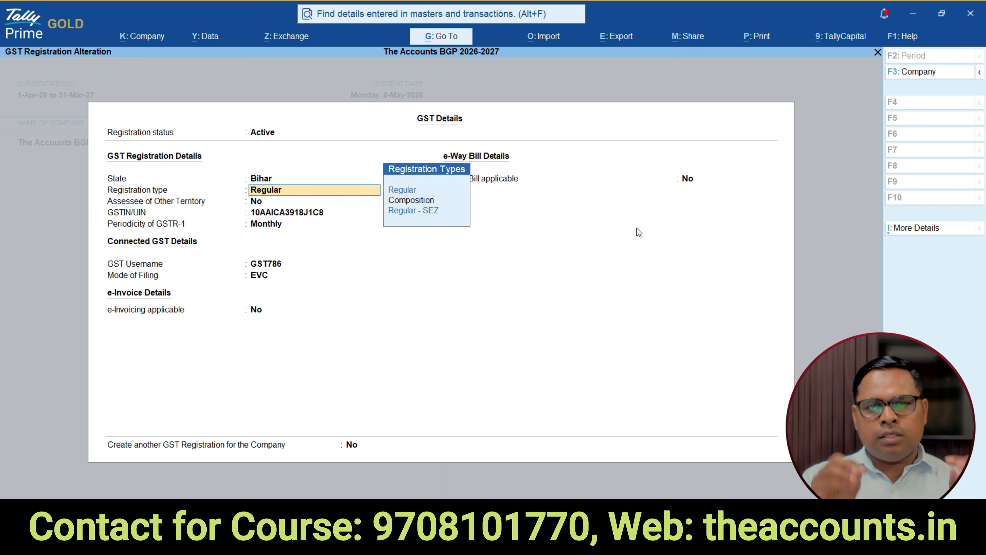
# Step: Keep the company's GST registration type as Regular, accept the GST details and save the company features
pyautogui.press('Return')
pyautogui.press('Return')
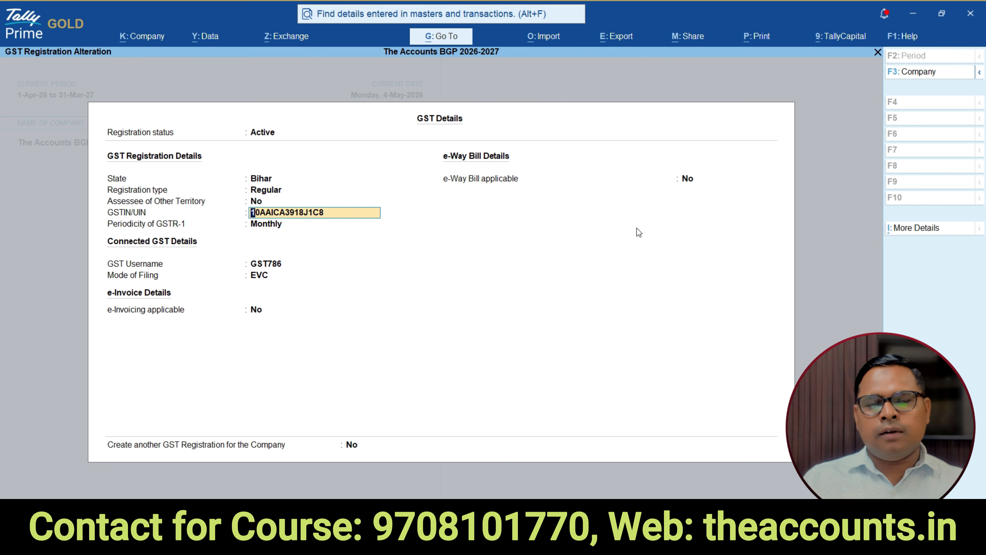
pyautogui.hotkey('ctrl', 'a')
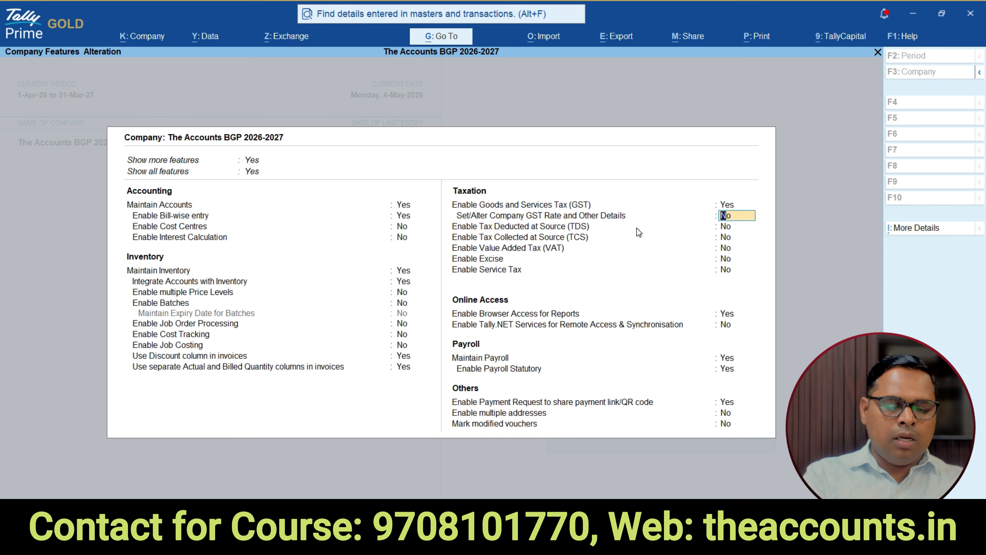
pyautogui.press('ctrl')
pyautogui.hotkey('ctrl', 'a')
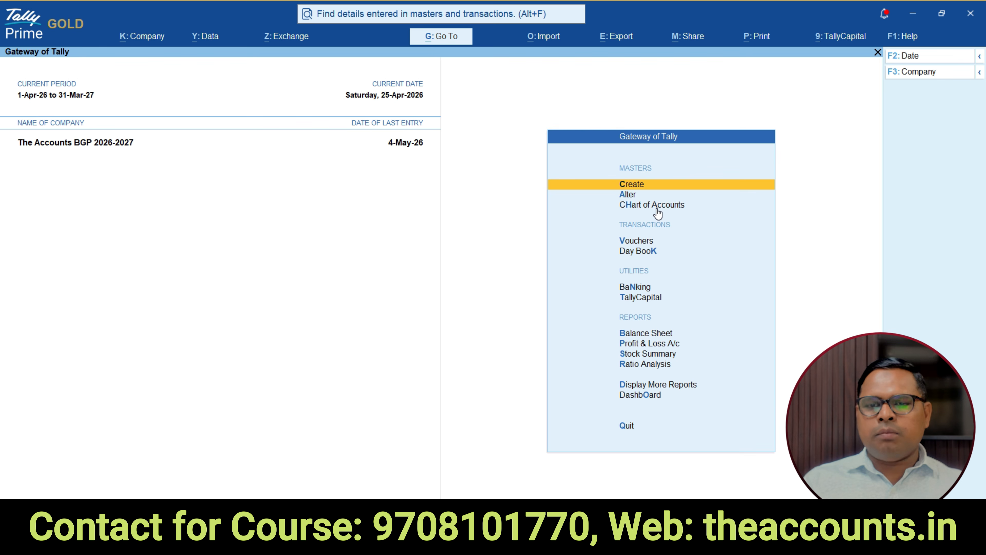
# Step: Open a new purchase voucher and enter supplier invoice number 251 dated 25-Apr-26
pyautogui.press('Down')
pyautogui.press('Down')
pyautogui.press('Down')
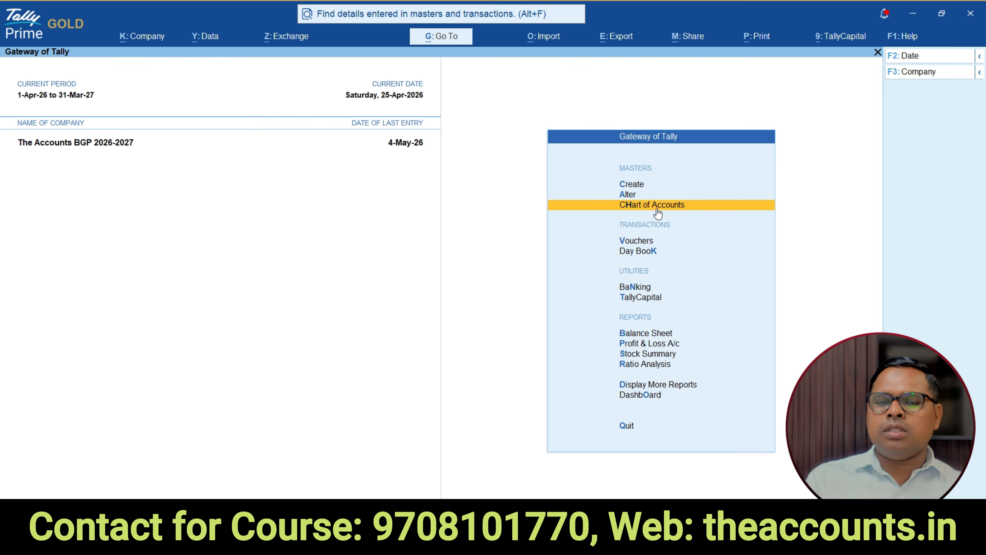
pyautogui.press('Return')
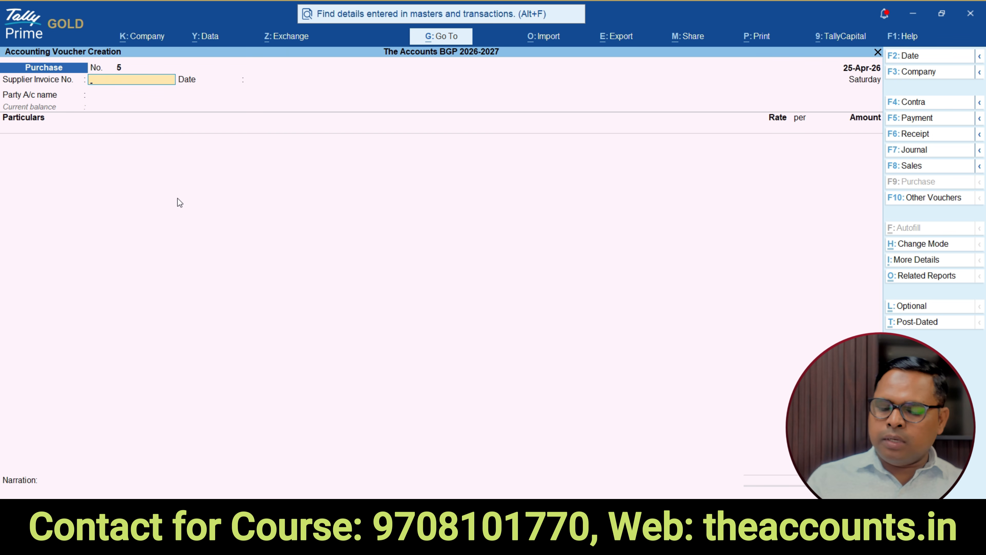
pyautogui.write('251')
pyautogui.press('Return')
pyautogui.press('Return')
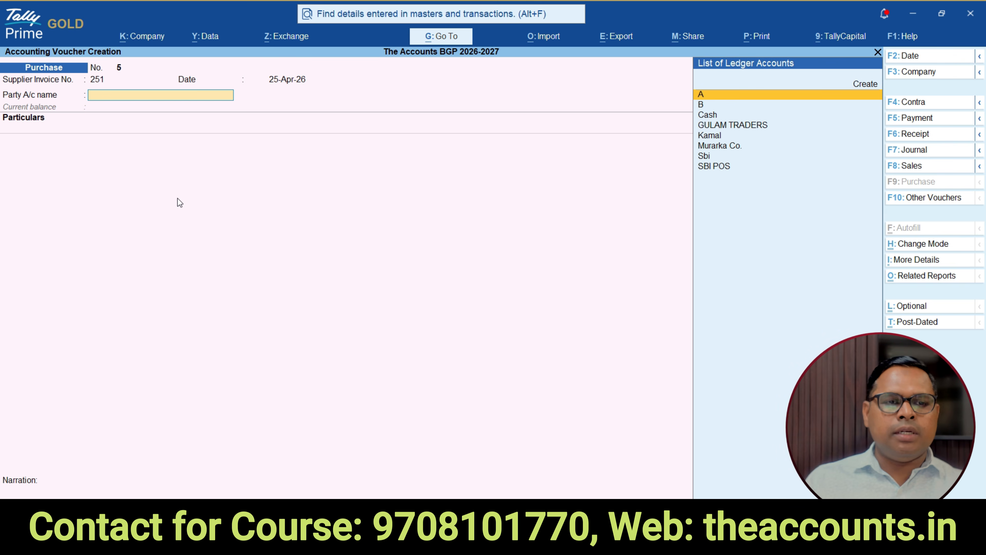
# Step: Create a party ledger named Krishna Cargo under Sundry Creditors from within the voucher
pyautogui.hotkey('alt', 'c')
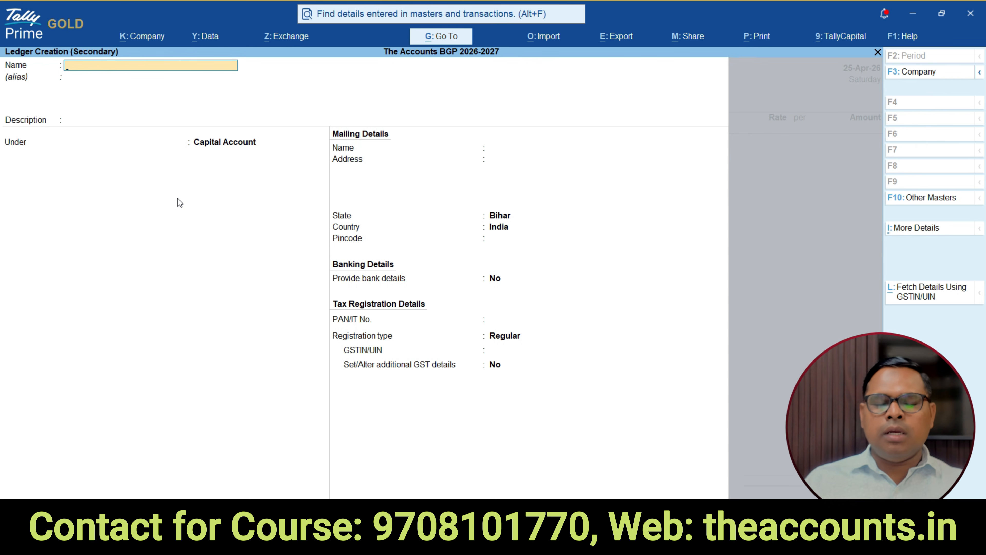
pyautogui.write('Krishna Cargo')
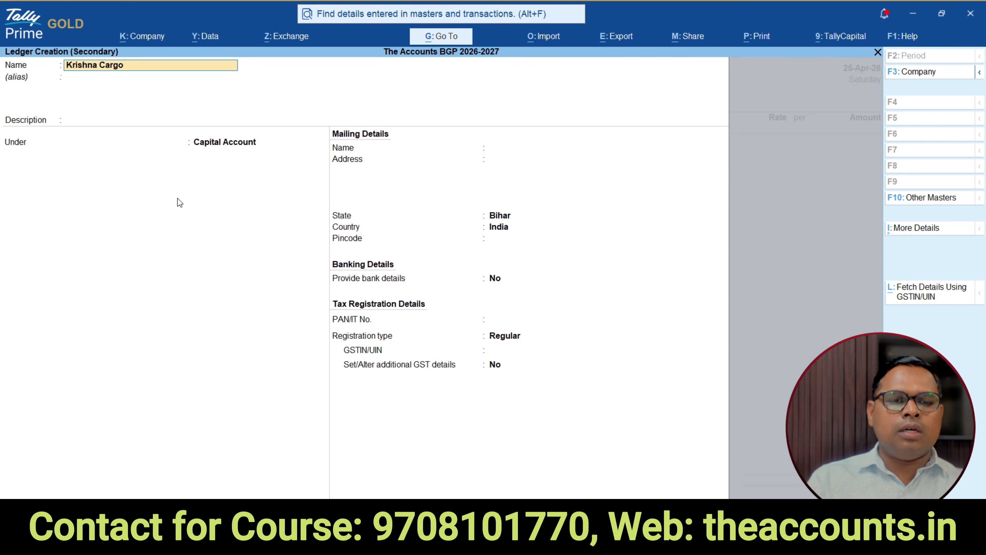
pyautogui.press('Return')
pyautogui.press('Return')
pyautogui.press('Return')
pyautogui.write('S')
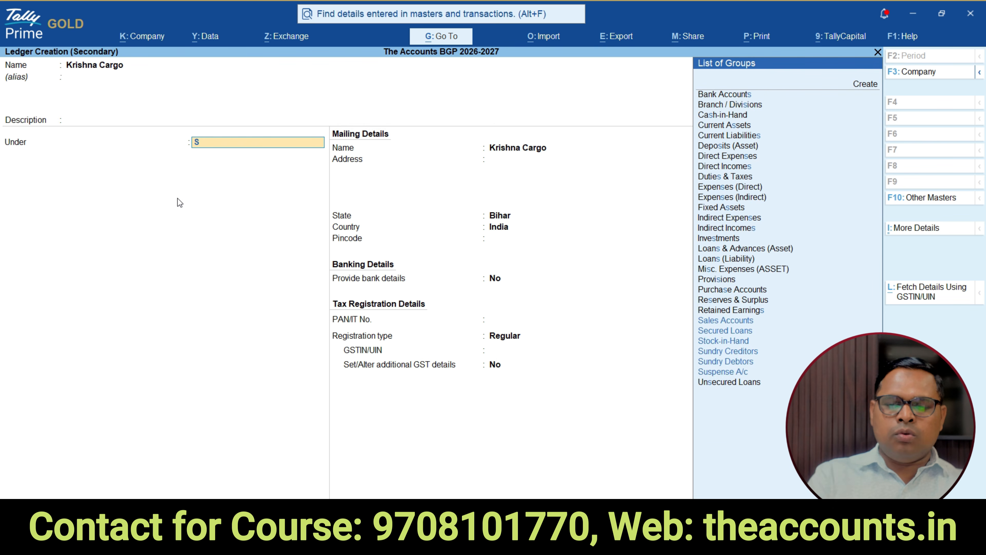
pyautogui.write('und')
pyautogui.press('Return')
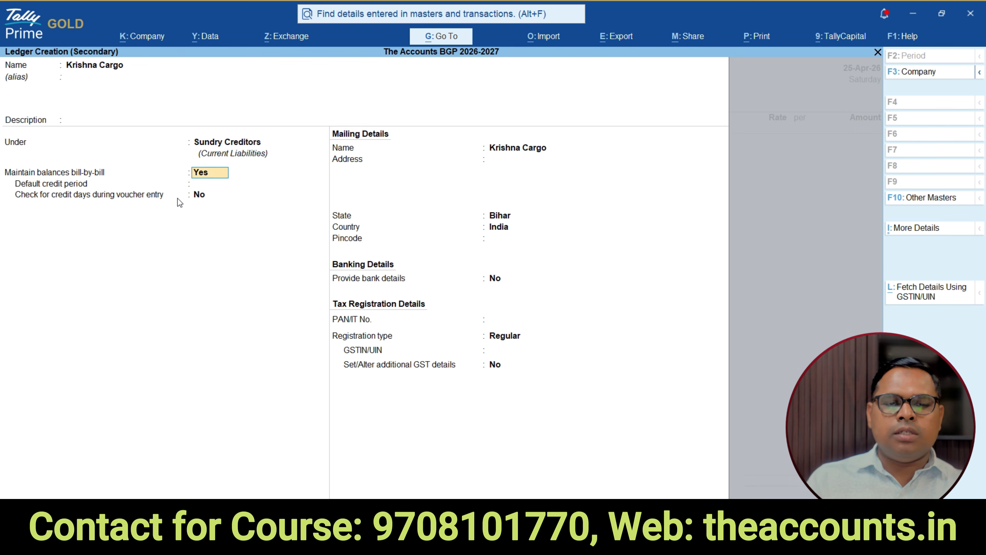
# Step: Keep bill-by-bill balances, state Bihar and registration type Regular for Krishna Cargo, and paste the party's GSTIN
pyautogui.press('Return')
pyautogui.press('Return')
pyautogui.press('Return')
pyautogui.press('Return')
pyautogui.press('Return')
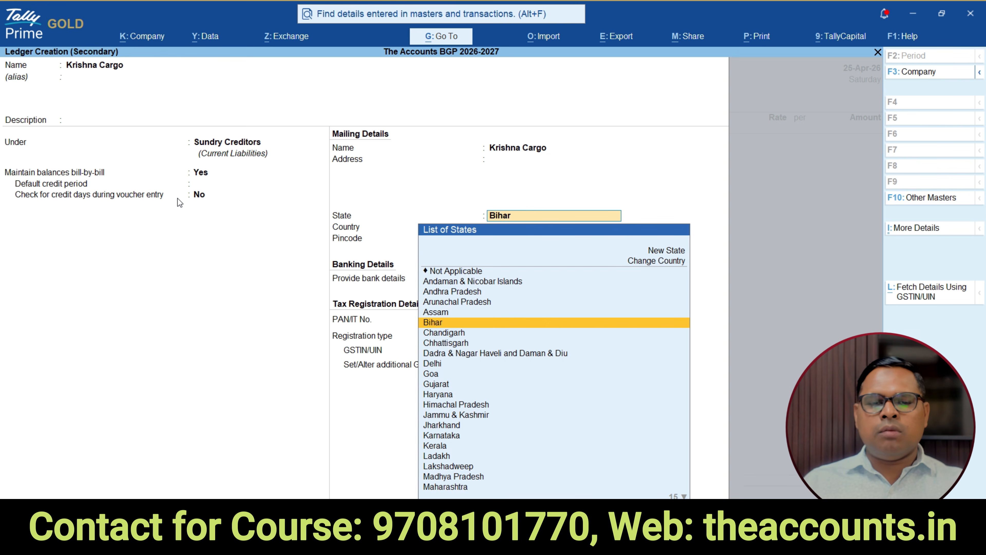
pyautogui.press('Return')
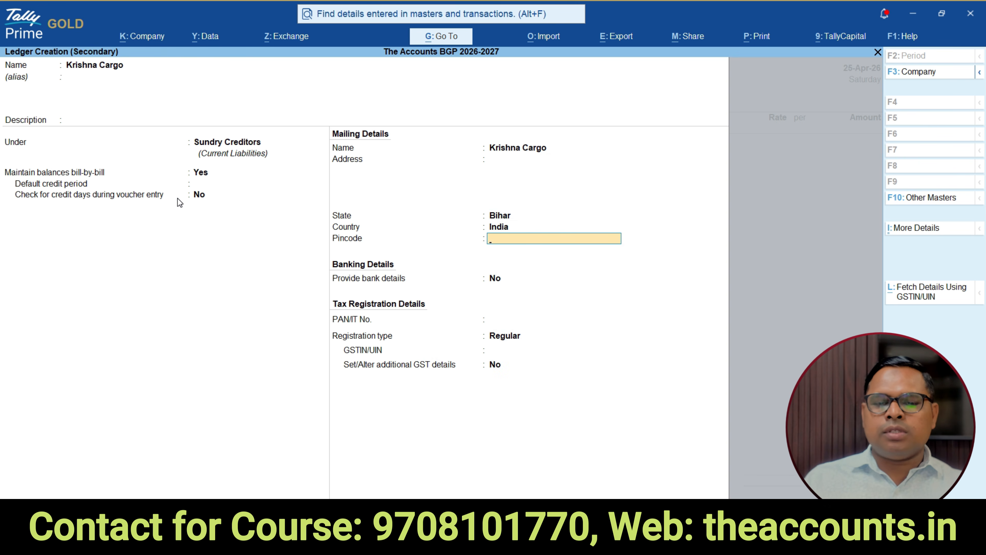
pyautogui.press('Return')
pyautogui.press('Return')
pyautogui.press('Return')
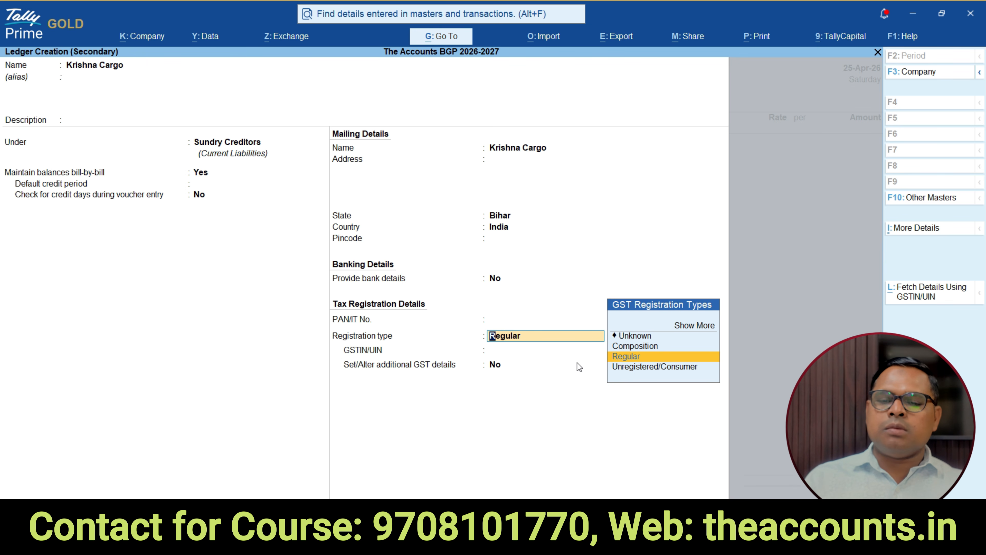
pyautogui.press('Return')
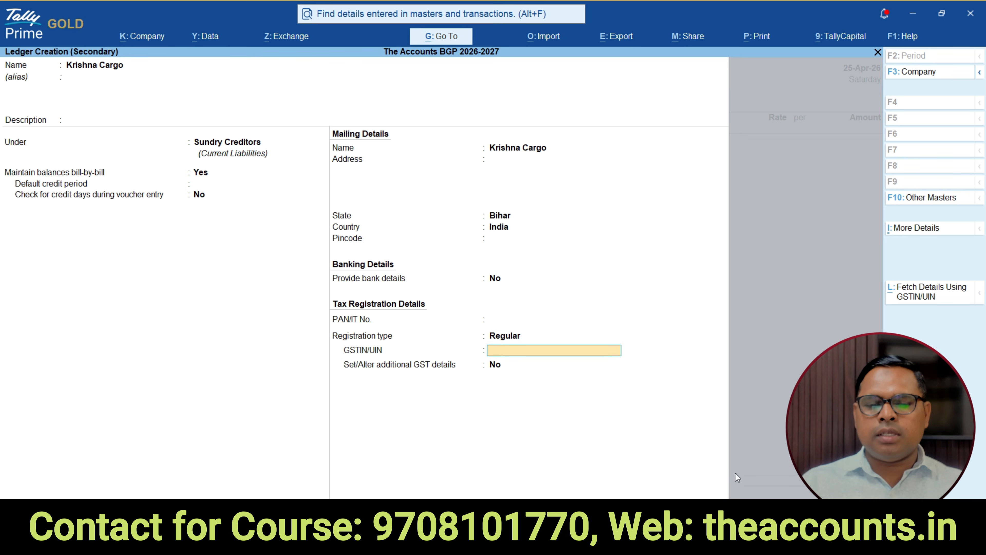
pyautogui.hotkey('ctrl', 'alt', 'v')
pyautogui.press('Return')
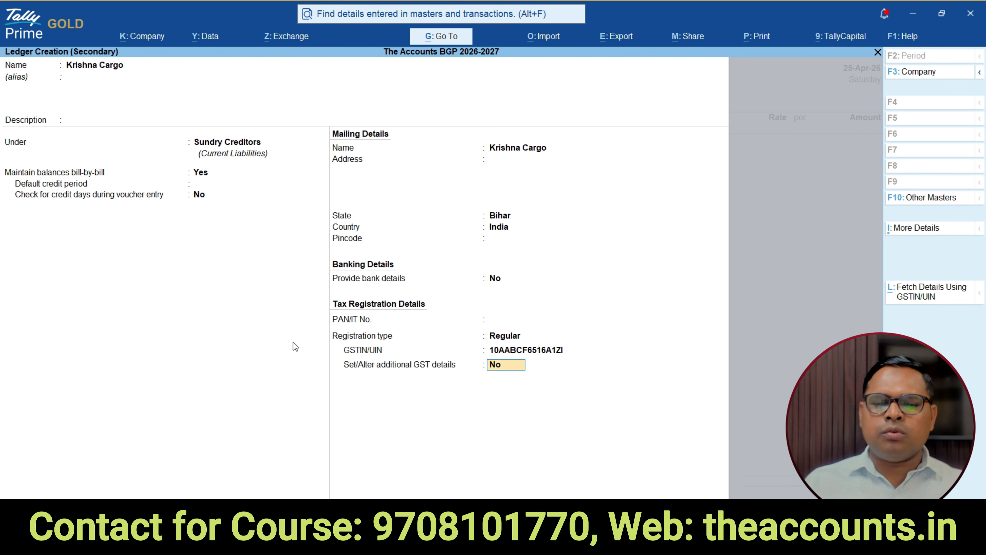
# Step: Save the Krishna Cargo ledger as the voucher's party and accept the receipt and party details without additions
pyautogui.press('Return')
pyautogui.press('Return')
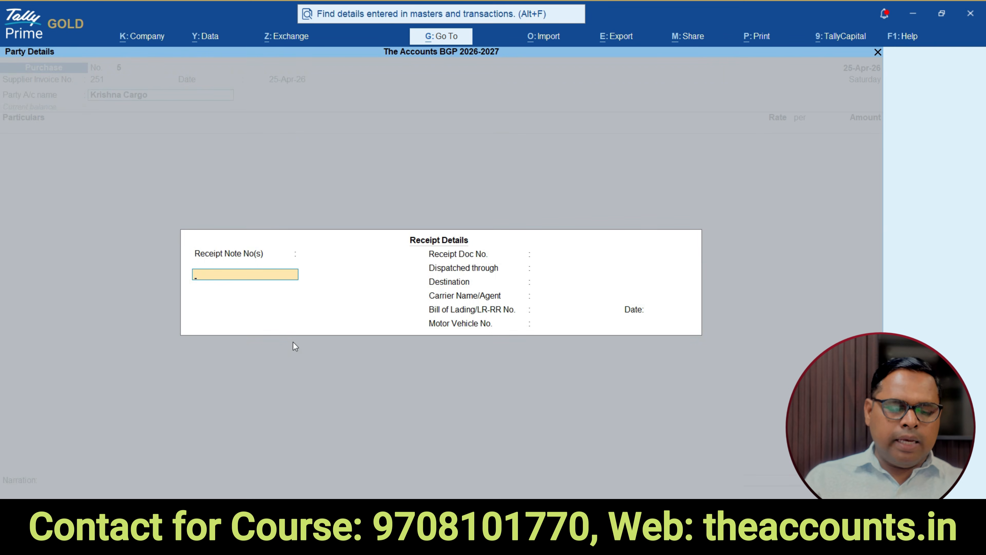
pyautogui.hotkey('ctrl', 'a')
pyautogui.hotkey('ctrl', 'a')
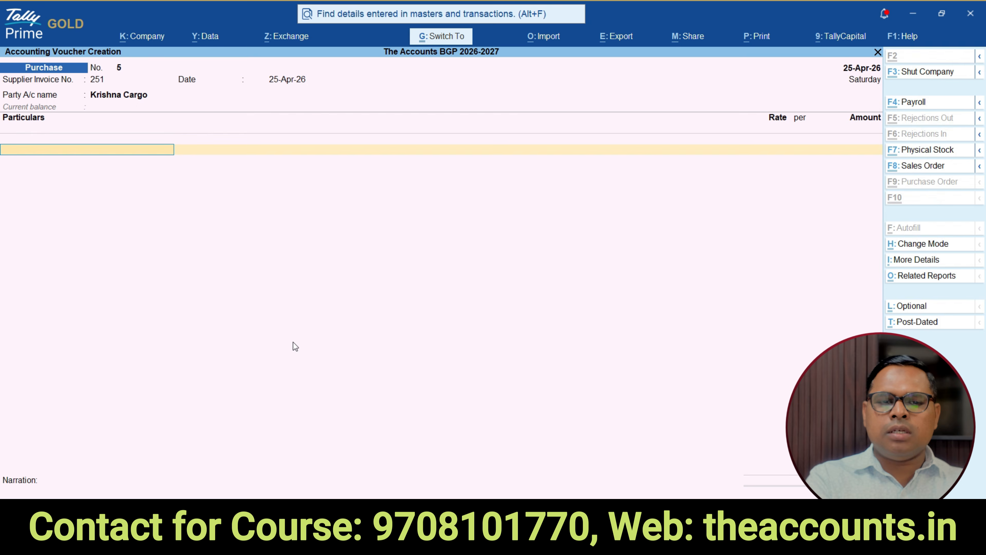
# Step: Start a new ledger named Freight Charges for the voucher's particulars and place it under Indirect Expenses
pyautogui.hotkey('alt', 'c')
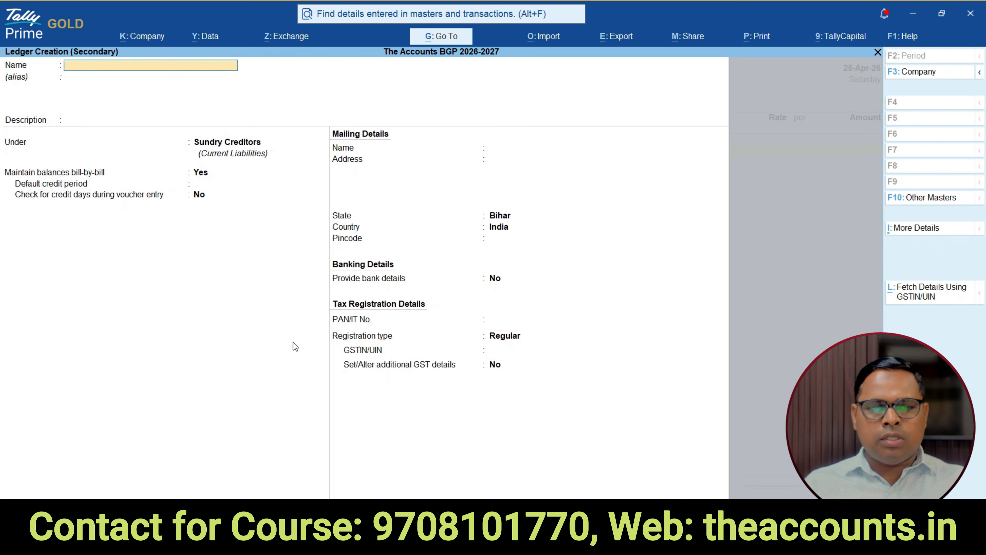
pyautogui.write('Fregih')
pyautogui.press('BackSpace')
pyautogui.press('BackSpace')
pyautogui.press('BackSpace')
pyautogui.press('BackSpace')
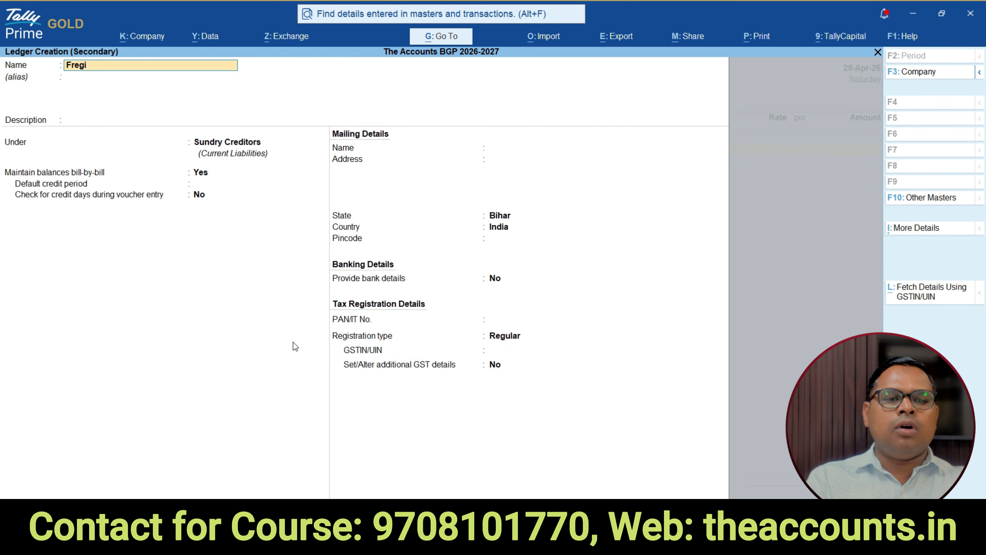
pyautogui.write('ight Charges')
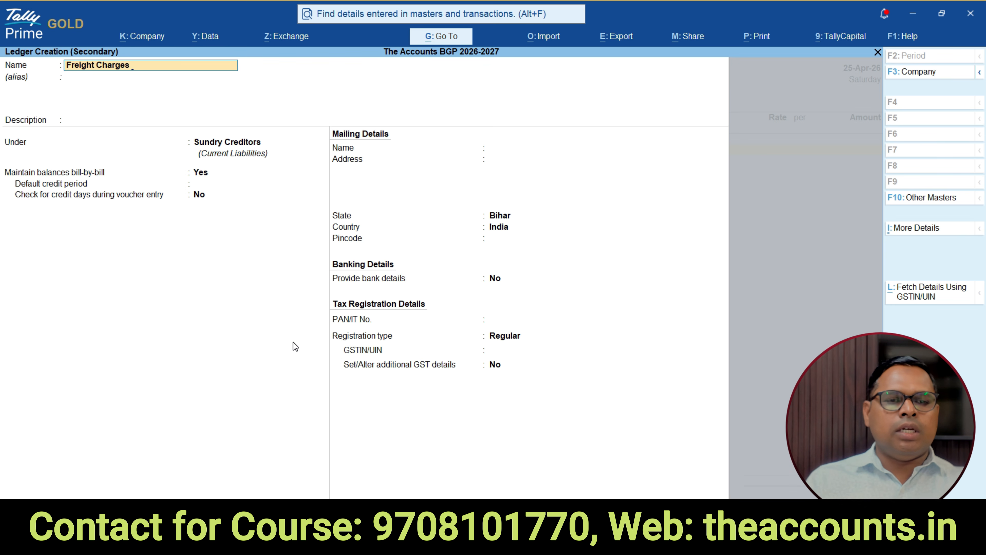
pyautogui.press('Return')
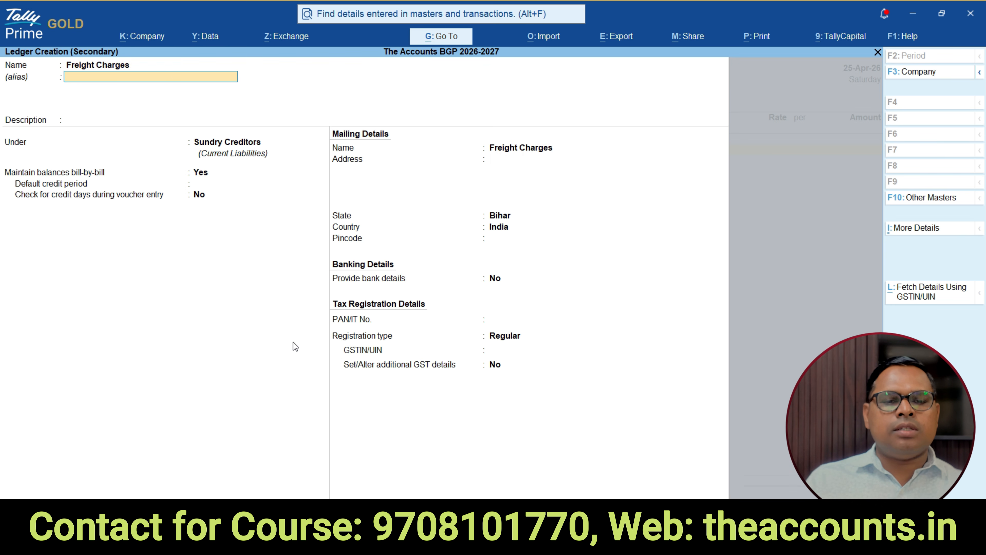
pyautogui.press('Return')
pyautogui.press('Return')
pyautogui.write('Ind')
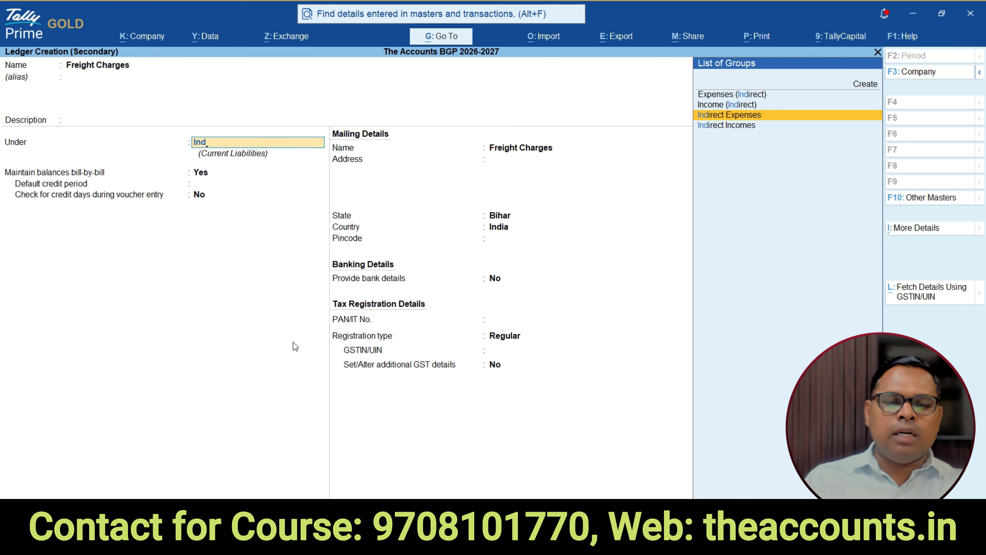
pyautogui.press('Return')
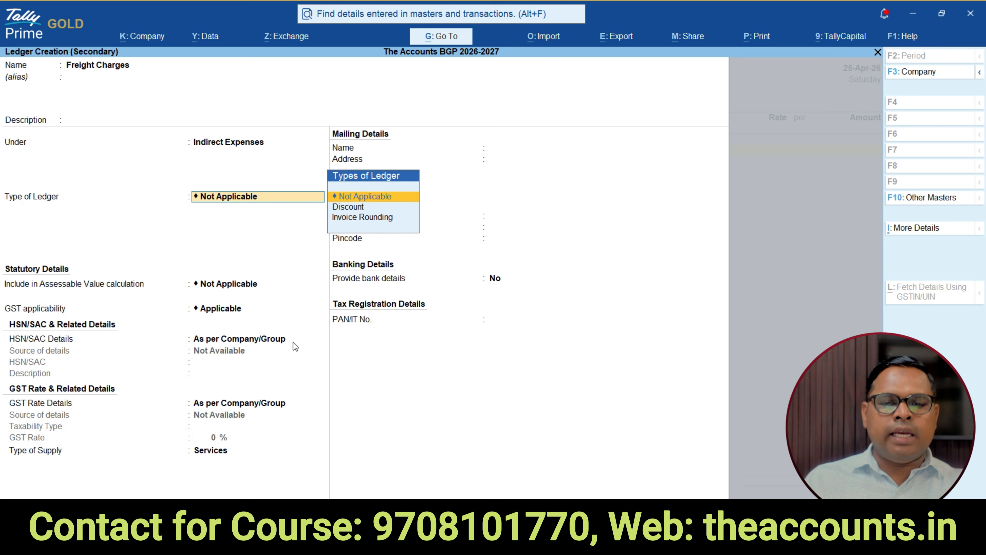
# Step: Keep GST applicable for the freight ledger and specify its HSN/SAC directly as 996532
pyautogui.press('Return')
pyautogui.press('Return')
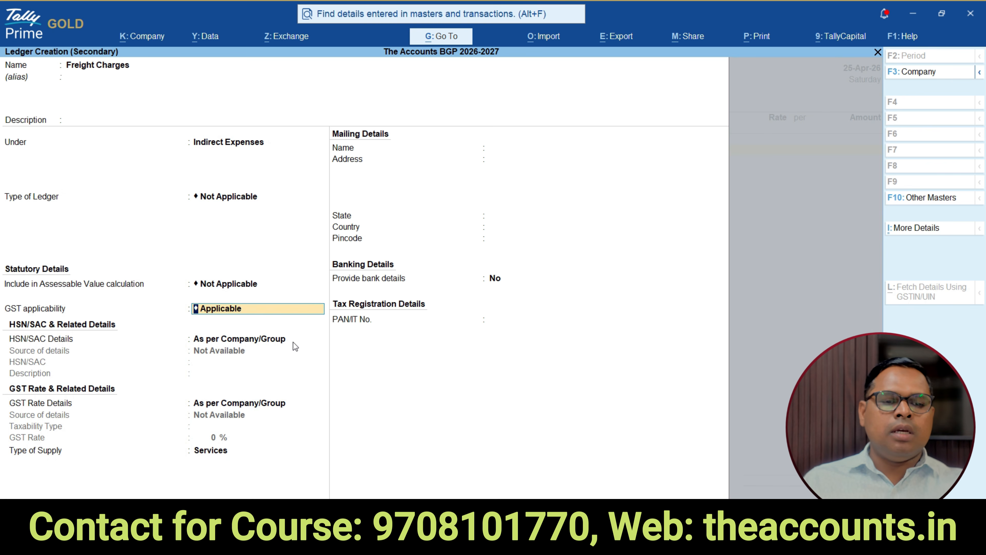
pyautogui.press('Return')
pyautogui.press('Down')
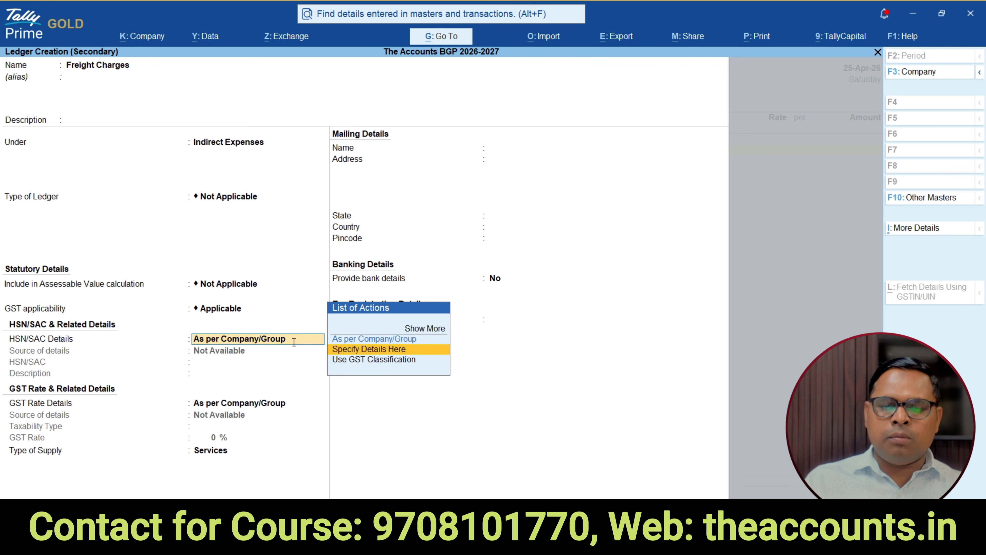
pyautogui.press('Return')
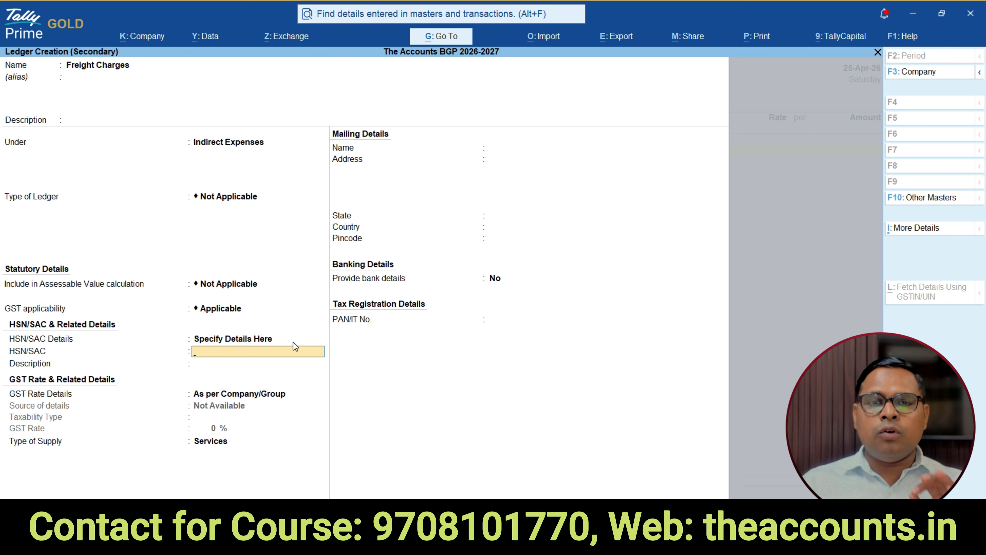
pyautogui.write('996532')
pyautogui.press('Return')
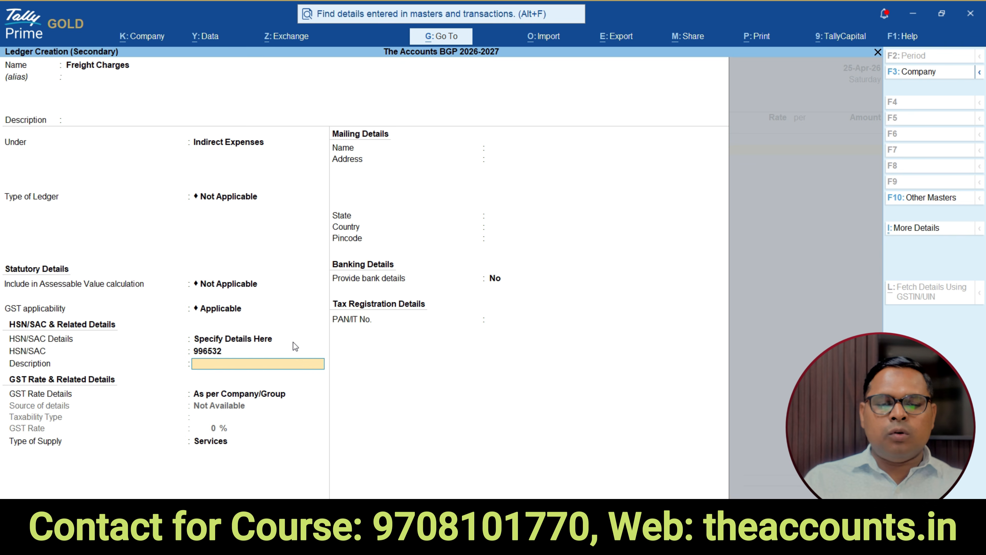
# Step: Leave the HSN/SAC description blank, specify the GST rate details in the ledger and choose Taxable as taxability type
pyautogui.press('Return')
pyautogui.press('Down')
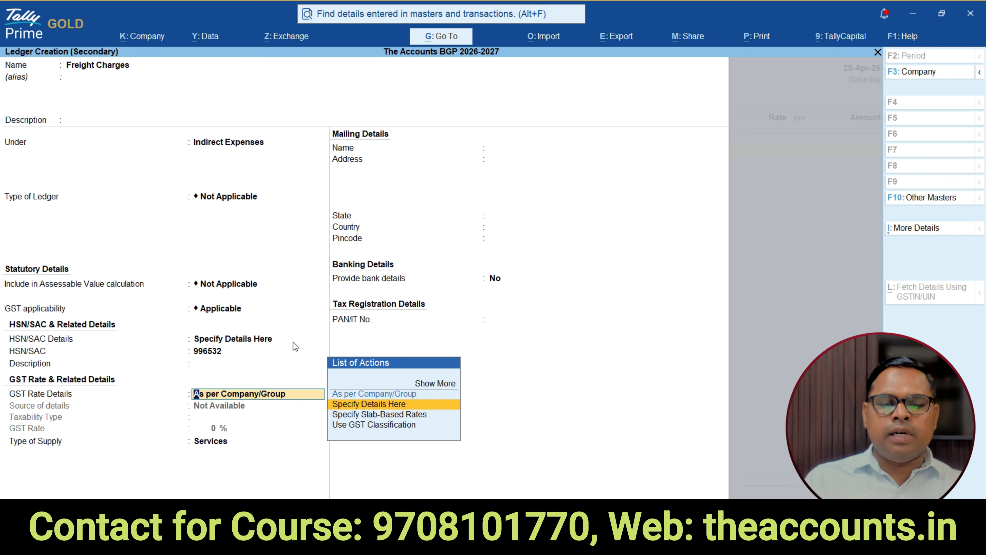
pyautogui.press('Return')
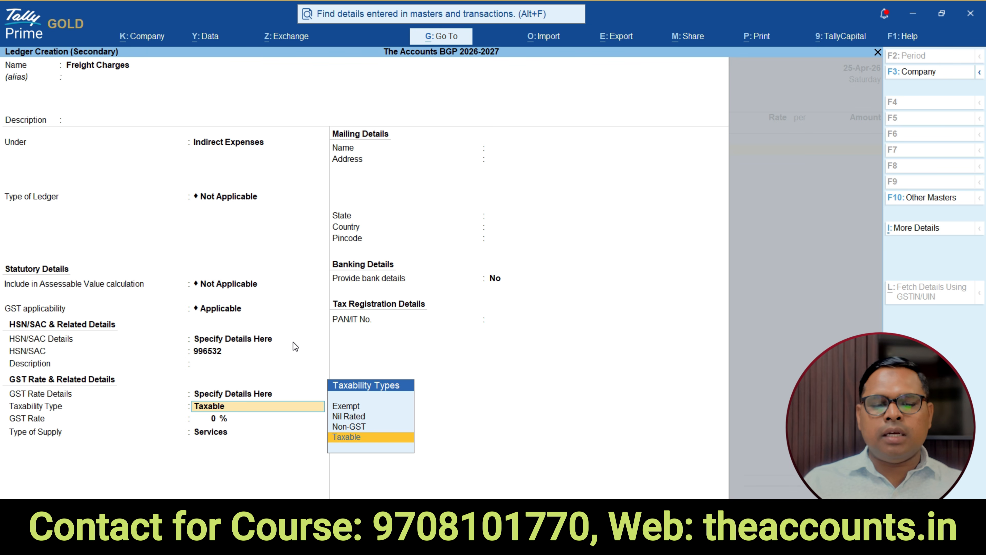
pyautogui.press('Return')
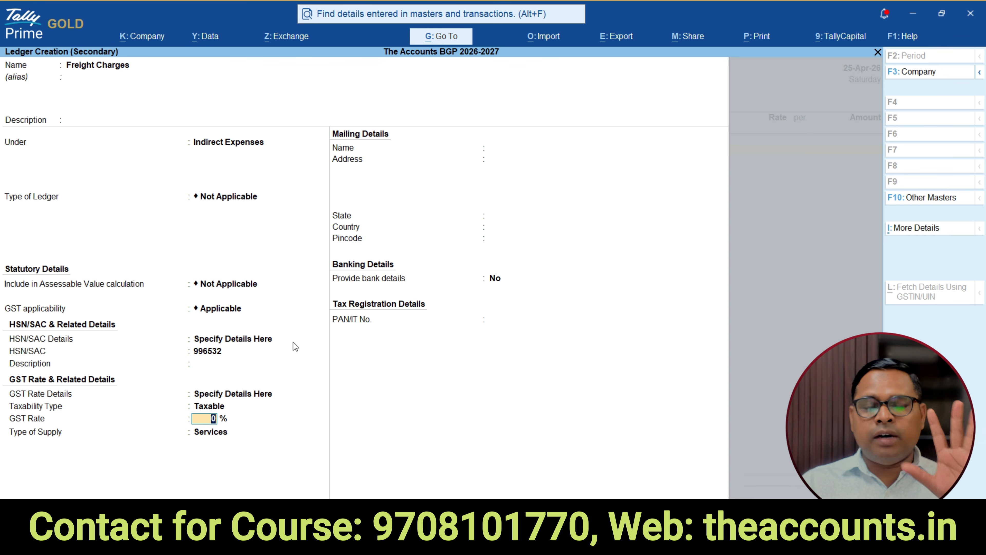
# Step: Rename the freight ledger as Freight Charges - RCM
pyautogui.click(135, 66)
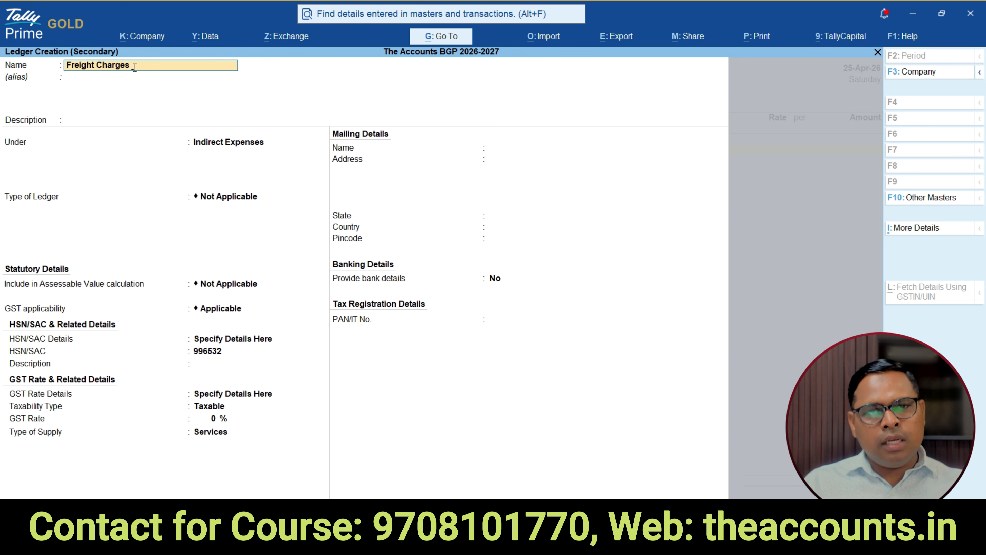
pyautogui.write('- RCM')
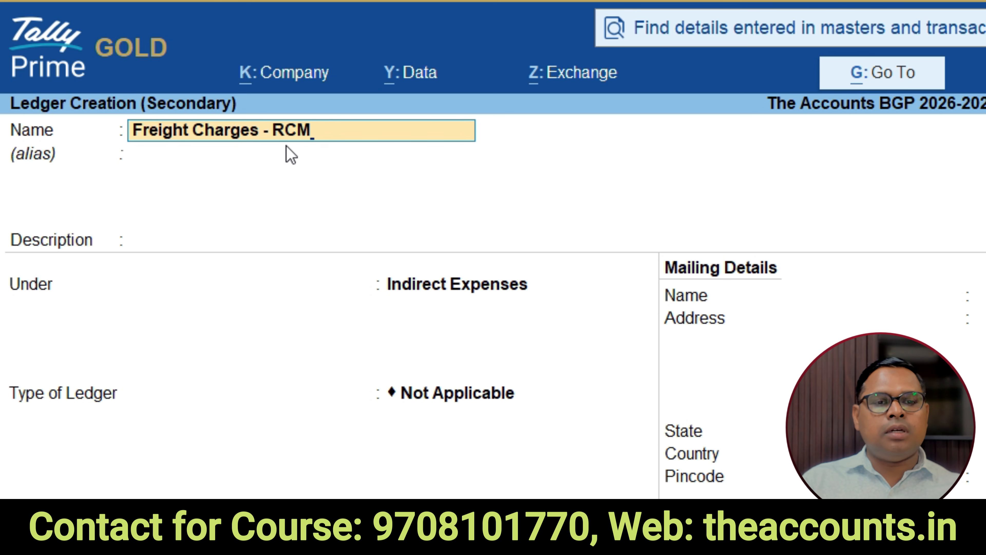
pyautogui.press('Return')
# Step: Keep the ledger's existing group, HSN/SAC and taxability details, and set its GST rate to 5%
pyautogui.press('Return')
pyautogui.press('Return')
pyautogui.press('Return')
pyautogui.press('Return')
pyautogui.press('Return')
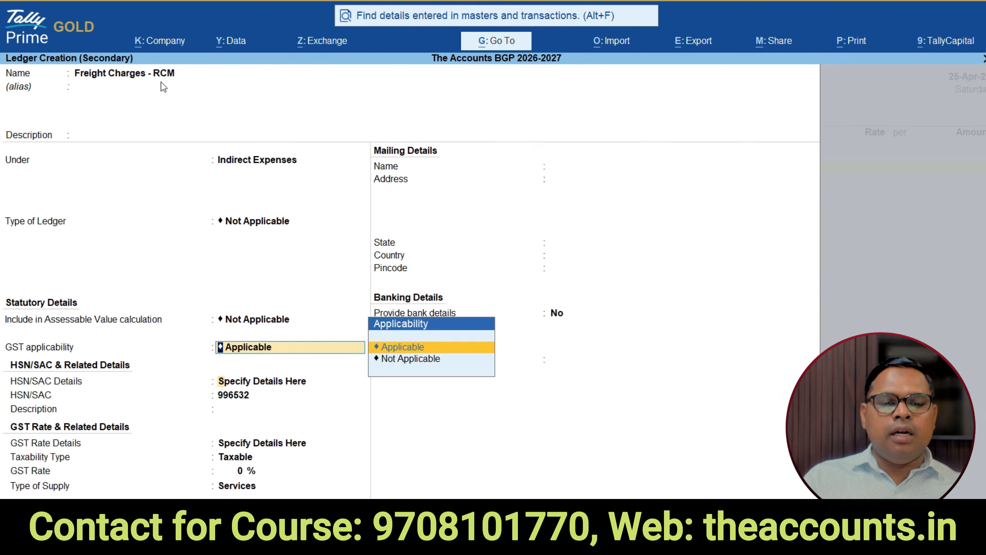
pyautogui.press('Return')
pyautogui.press('Return')
pyautogui.press('Return')
pyautogui.press('Return')
pyautogui.press('Return')
pyautogui.press('Return')
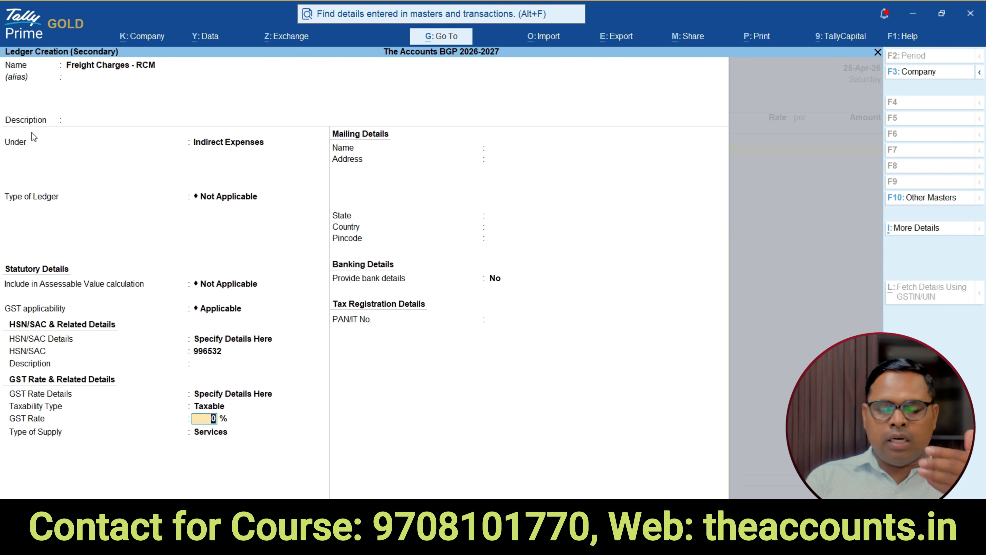
pyautogui.press('Return')
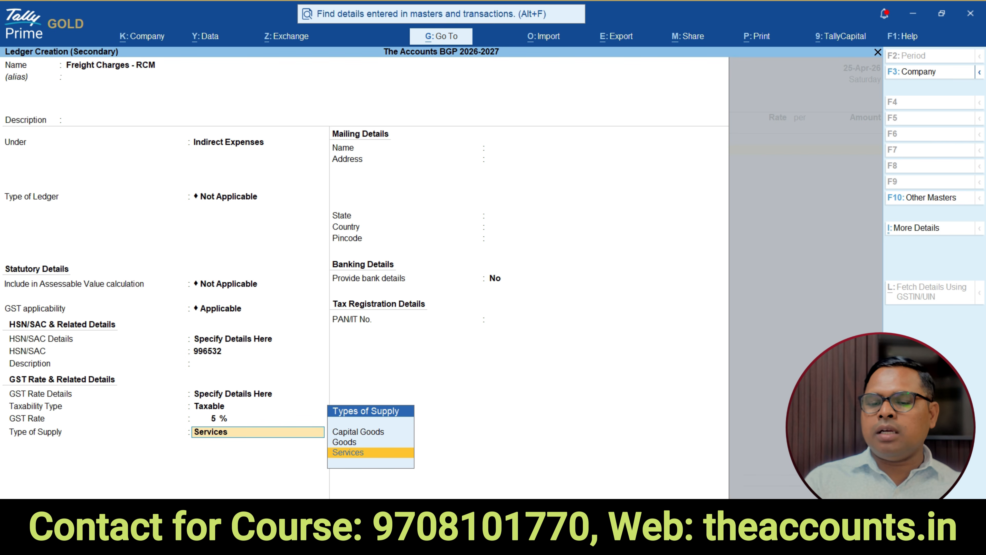
# Step: Enable reverse charge calculation in the ledger configuration's GST details and save the configuration
pyautogui.press('F12')
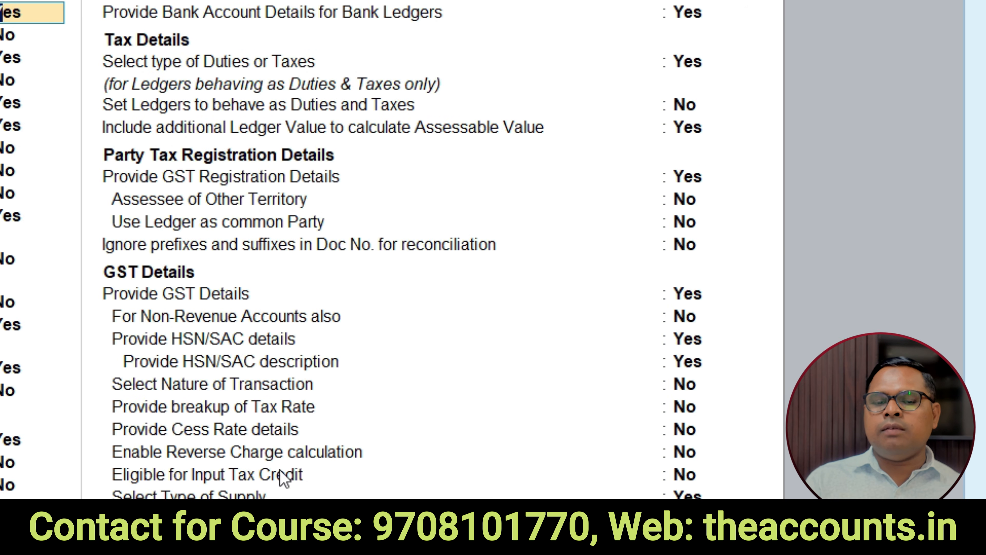
pyautogui.click(695, 453)
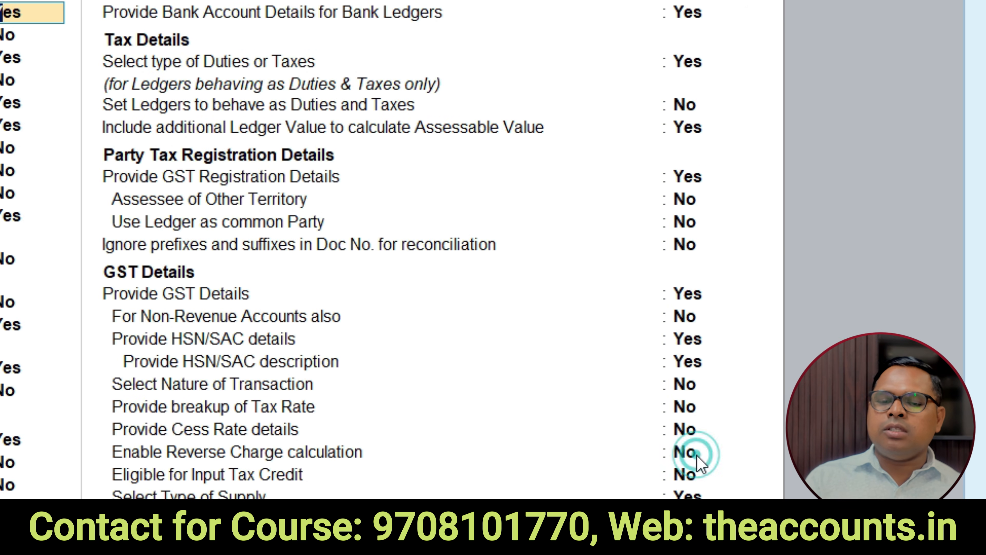
pyautogui.write('y')
pyautogui.press('Return')
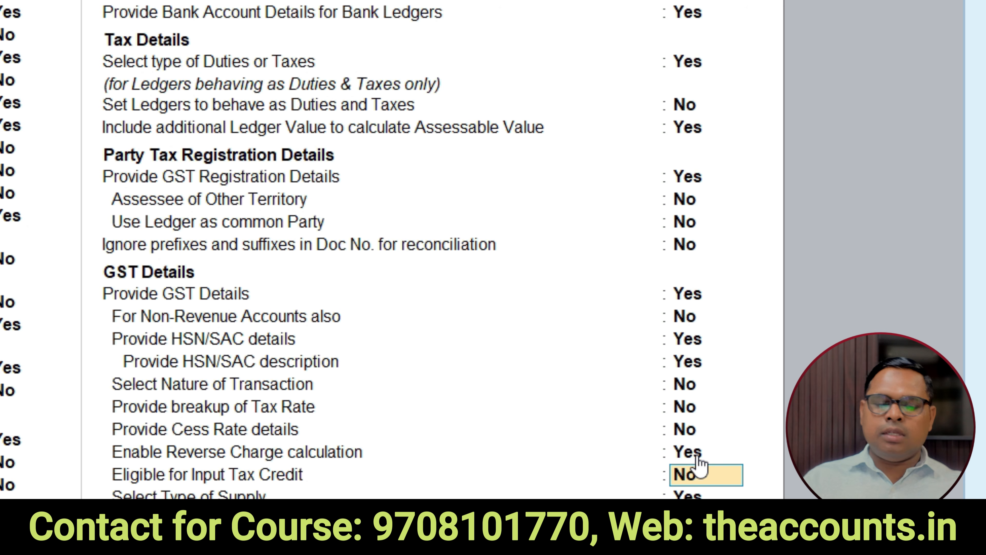
pyautogui.hotkey('ctrl', 'a')
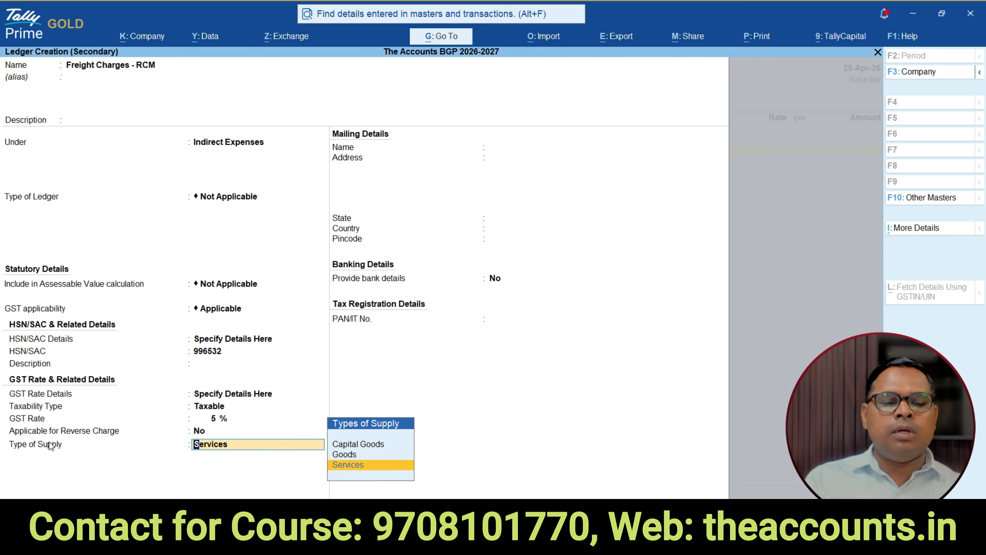
# Step: Set the freight ledger as applicable for reverse charge, keep Services as its type of supply, and save the ledger
pyautogui.click(200, 435)
pyautogui.write('y')
pyautogui.press('Return')
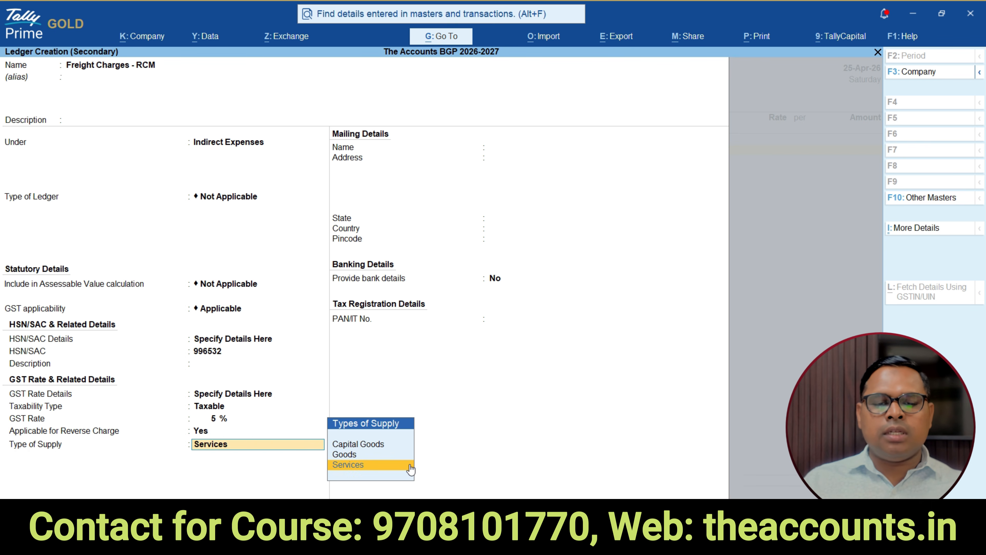
pyautogui.press('Return')
pyautogui.press('Return')
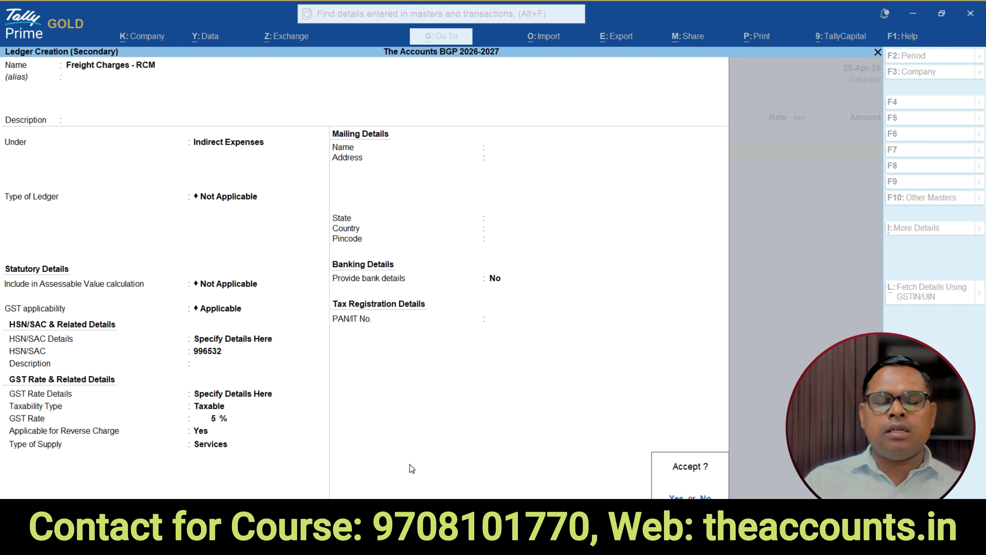
pyautogui.press('y')
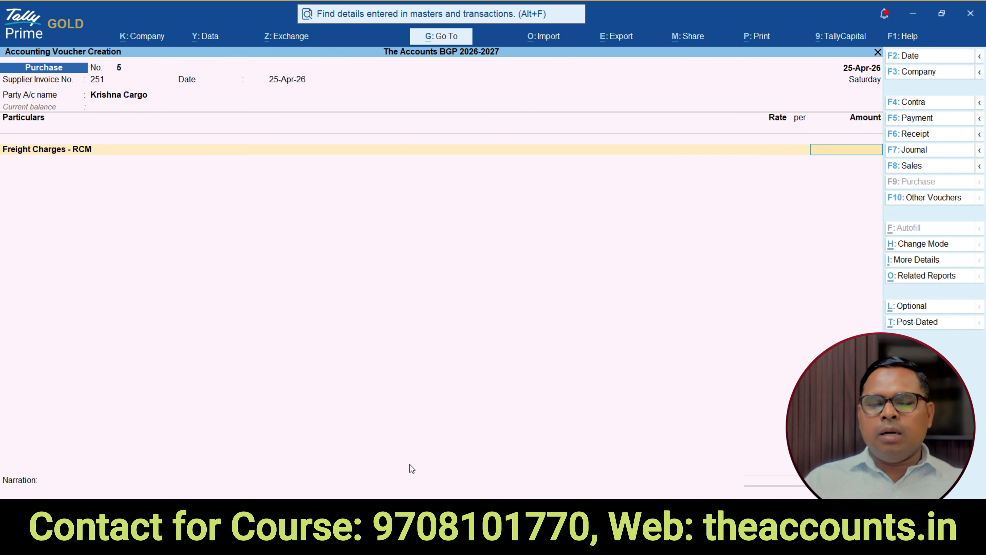
# Step: Enter 5000 as the Freight Charges - RCM amount and finish the voucher's particulars
pyautogui.write('5000')
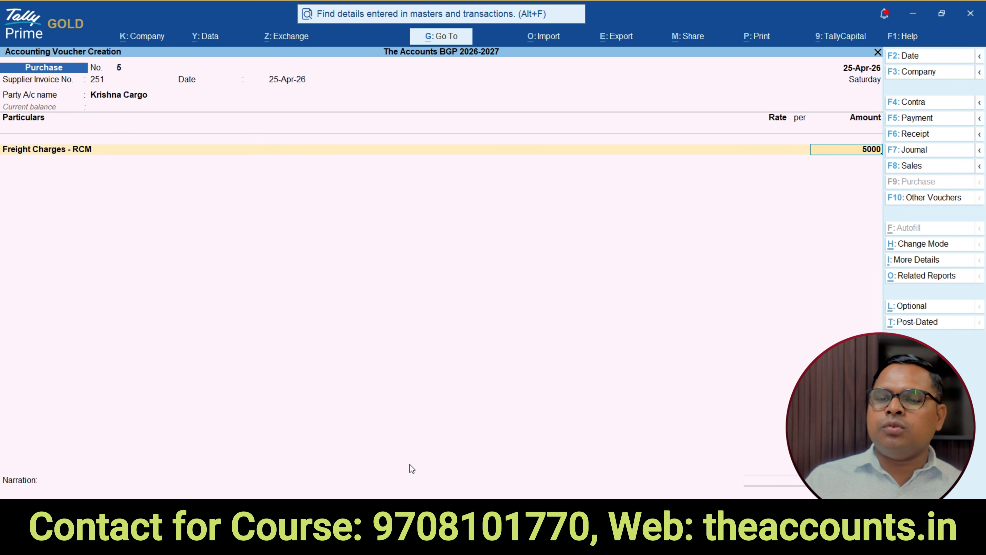
pyautogui.press('Return')
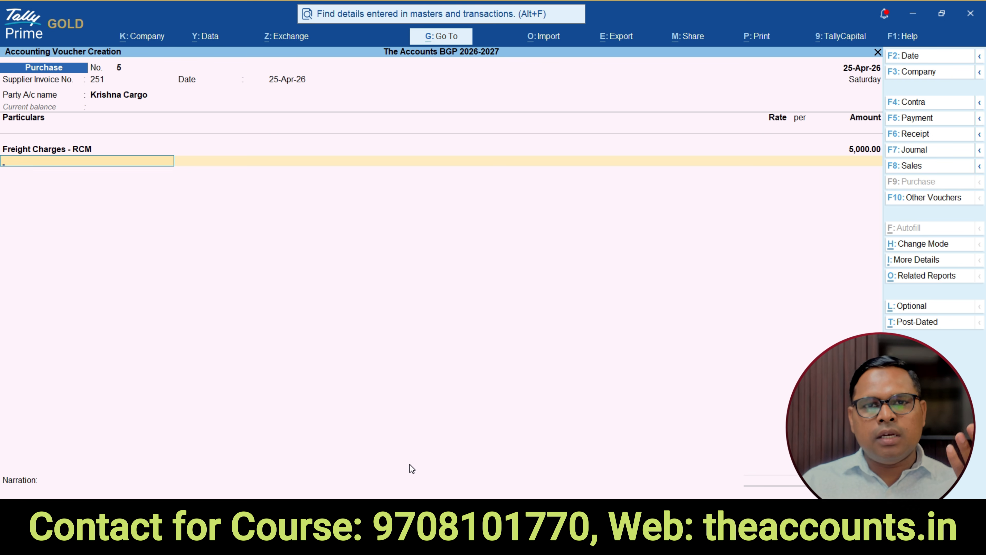
pyautogui.press('Return')
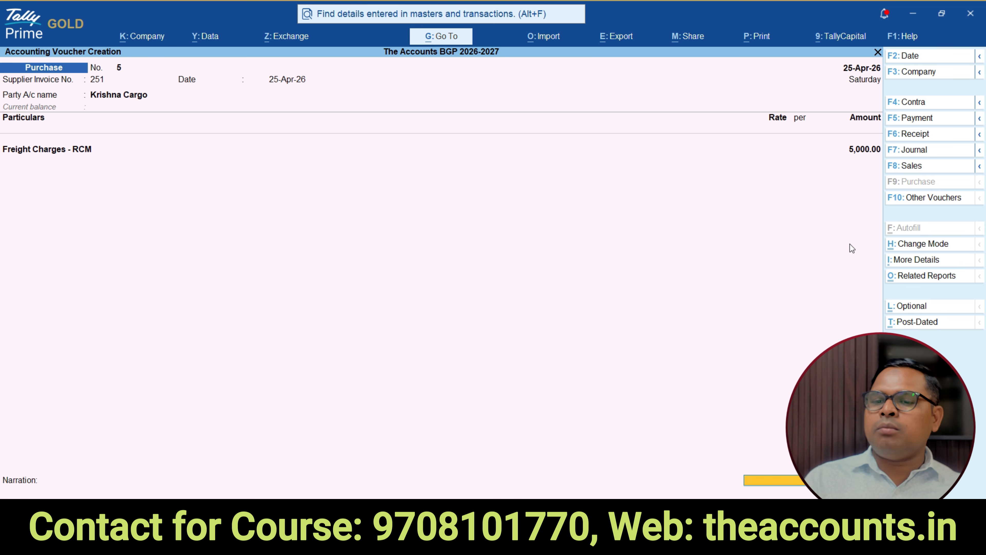
# Step: Review the voucher's GST tax analysis in detailed form, checking the tax breakup for the freight charges
pyautogui.click(920, 276)
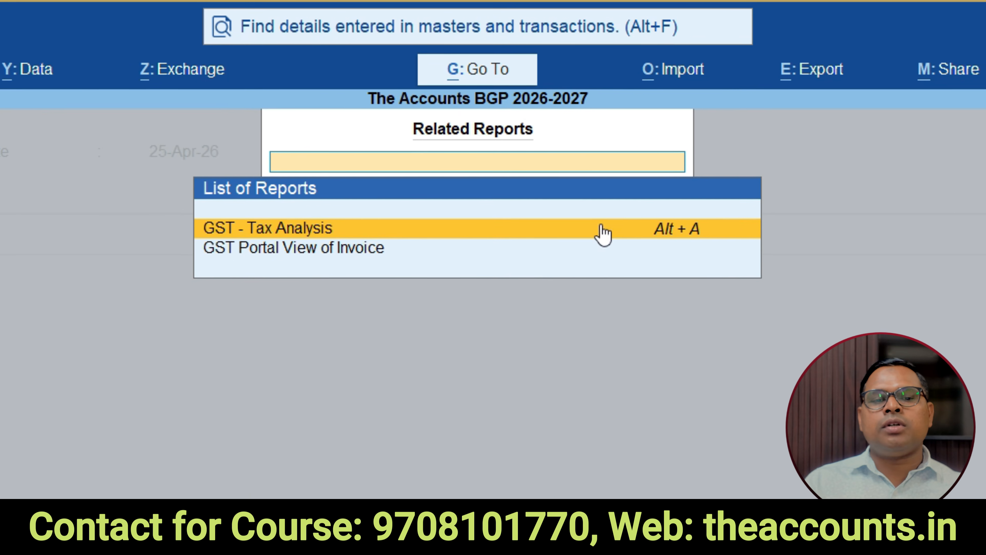
pyautogui.click(576, 218)
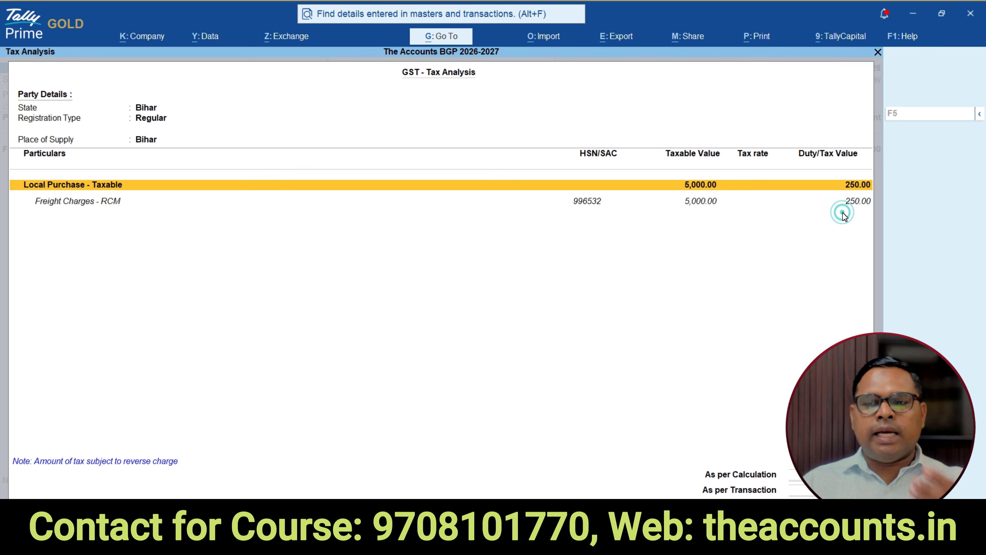
pyautogui.hotkey('alt', 'F5')
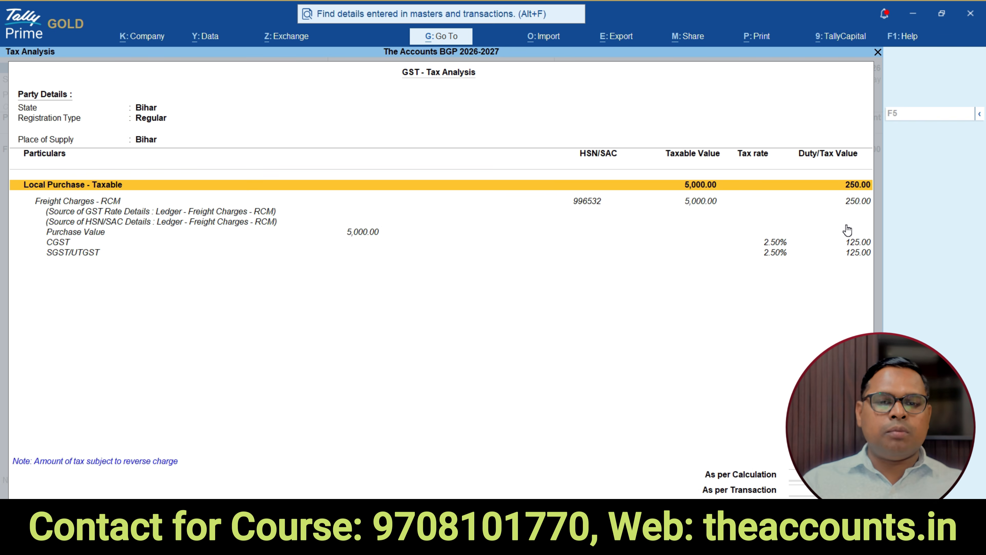
pyautogui.press('Escape')
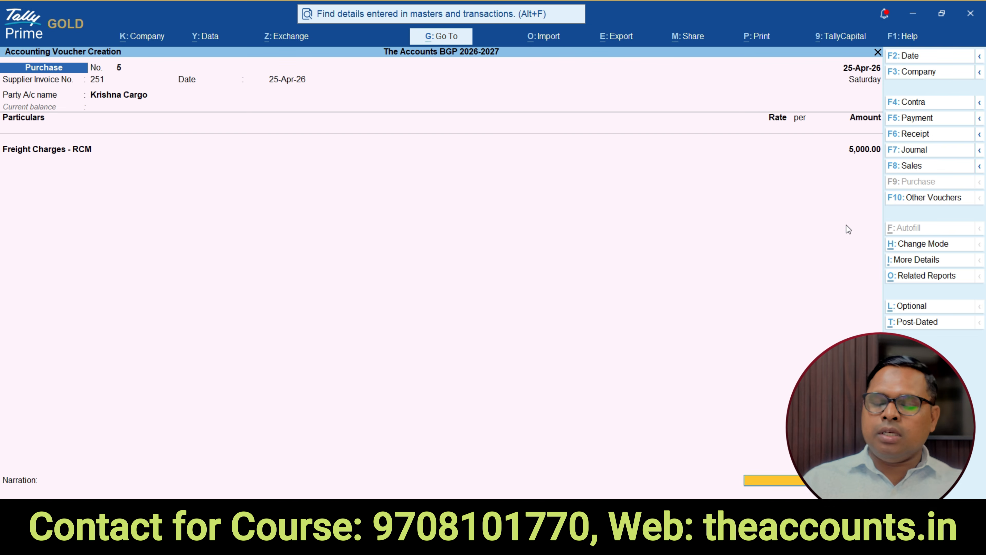
# Step: Leave the narration blank, keep the new bill reference 251 for the full amount, save the purchase voucher and leave voucher entry
pyautogui.press('Return')
pyautogui.press('Return')
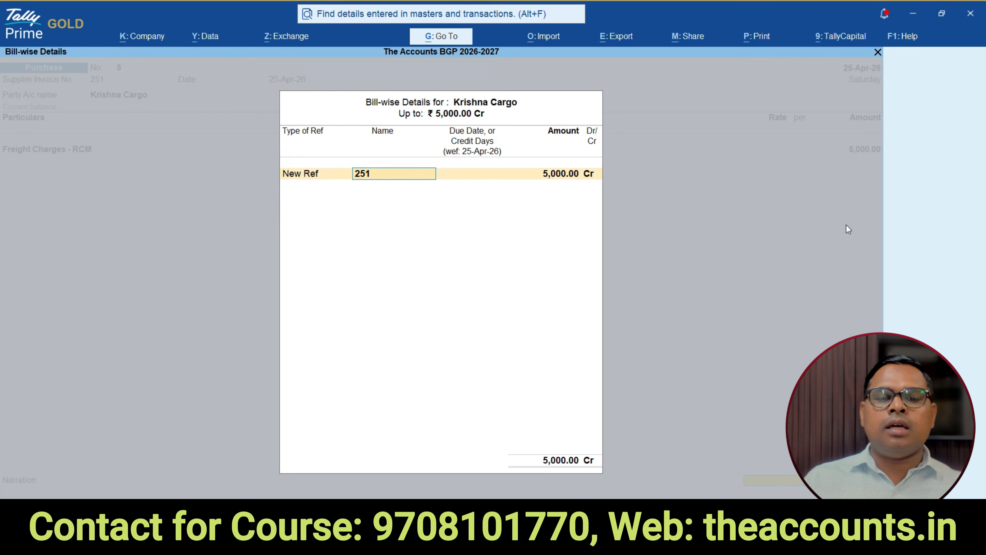
pyautogui.press('Return')
pyautogui.press('Return')
pyautogui.press('Return')
pyautogui.press('Return')
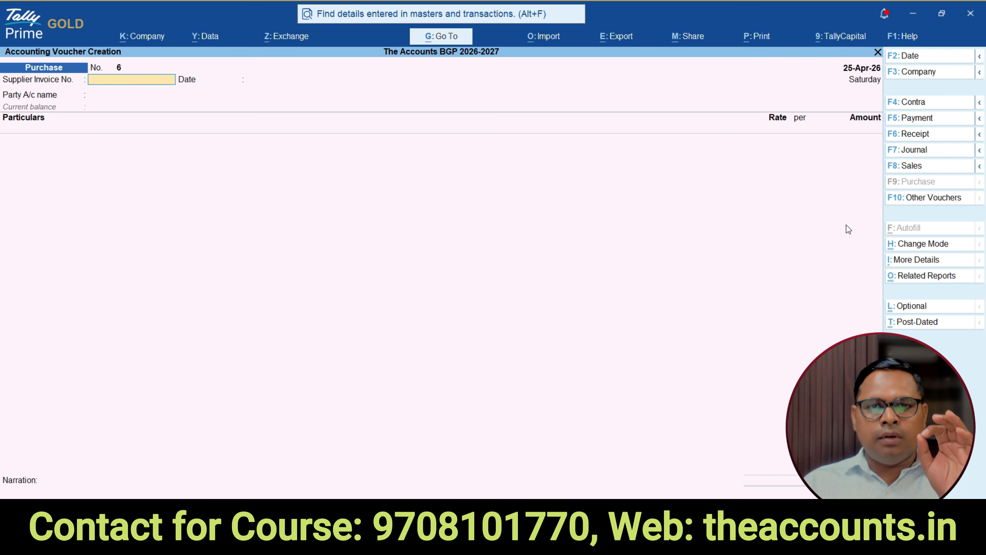
pyautogui.press('Escape')
# Step: Open the GSTR-3B report from the statutory GST reports
pyautogui.press('Up')
pyautogui.press('Up')
pyautogui.press('Up')
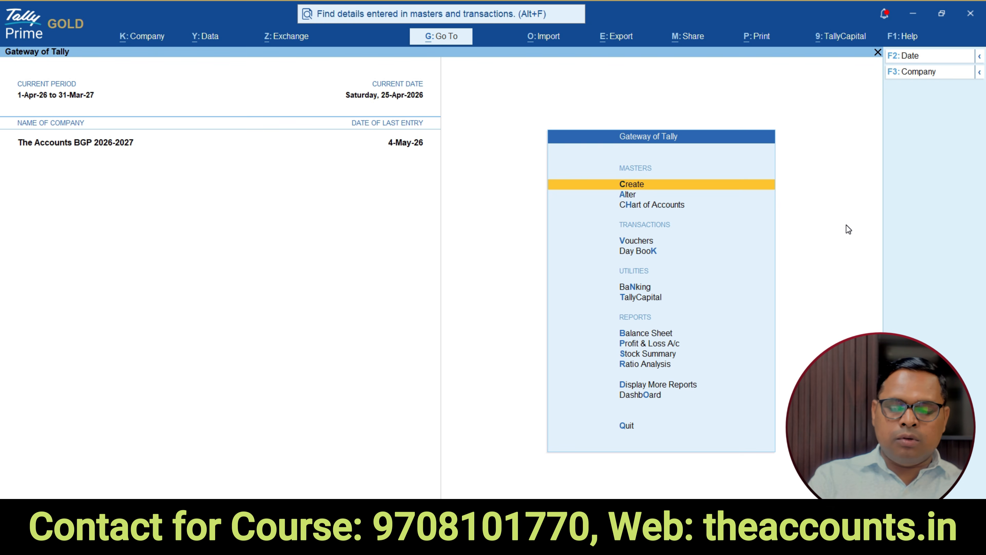
pyautogui.press('d')
pyautogui.press('u')
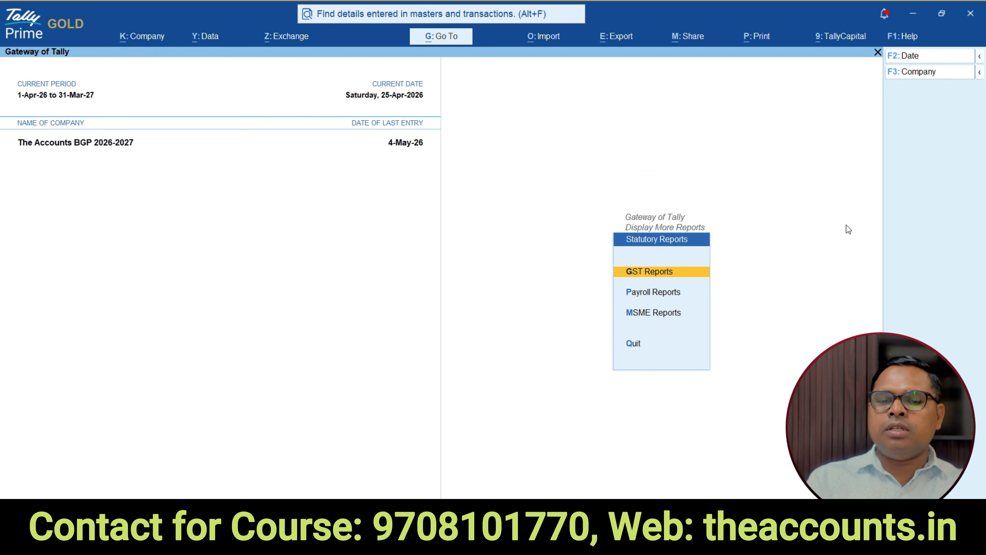
pyautogui.press('Down')
pyautogui.press('Down')
pyautogui.press('Up')
pyautogui.press('Up')
pyautogui.press('Return')
pyautogui.press('Down')
pyautogui.press('Down')
pyautogui.press('Down')
pyautogui.press('Up')
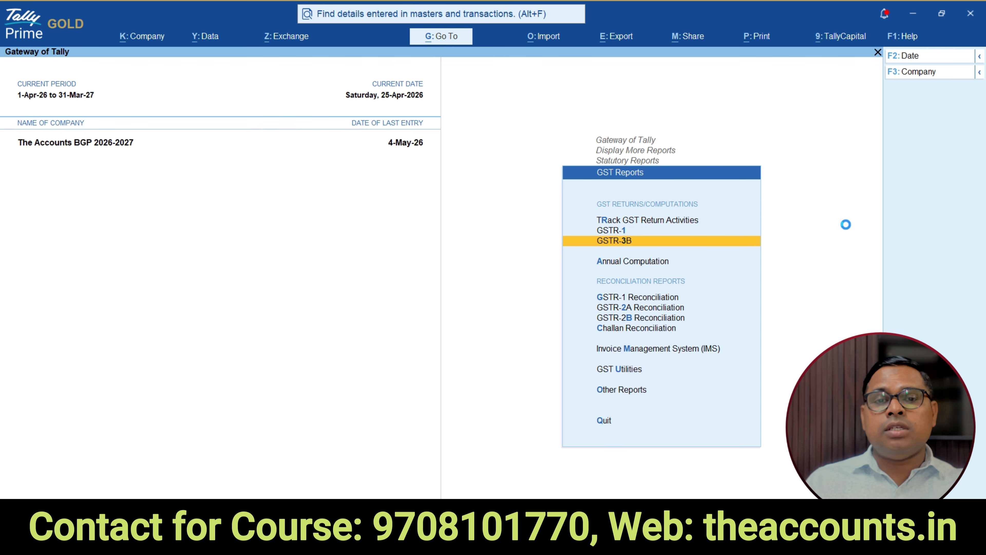
pyautogui.press('Return')
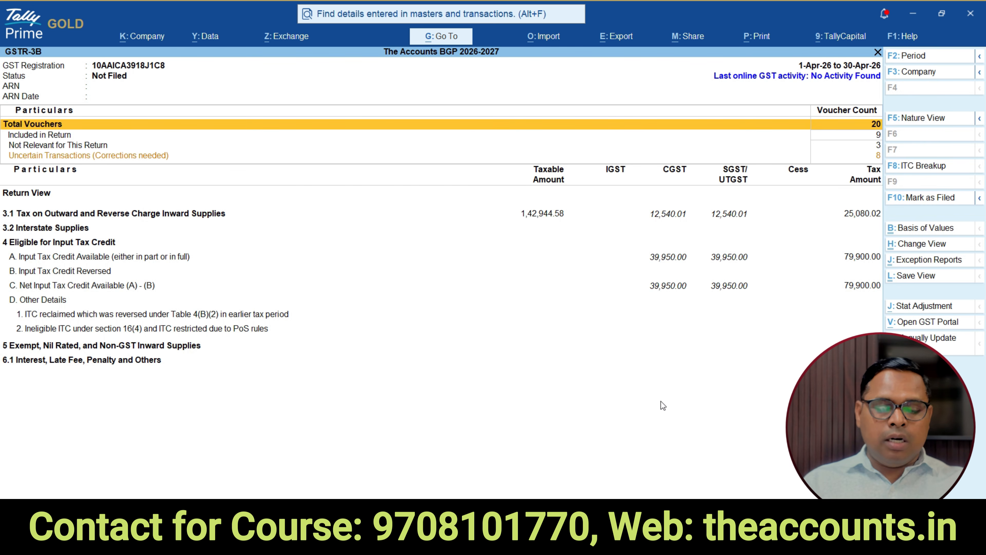
# Step: Expand the GSTR-3B report to detailed form and examine row 3.1d, inward supplies applicable for reverse charge
pyautogui.hotkey('alt', 'F5')
pyautogui.press('Down')
pyautogui.press('Down')
pyautogui.press('Down')
pyautogui.press('Down')
pyautogui.press('Down')
pyautogui.press('Down')
pyautogui.press('Down')
pyautogui.press('Down')
pyautogui.press('Down')
pyautogui.press('Down')
pyautogui.press('Down')
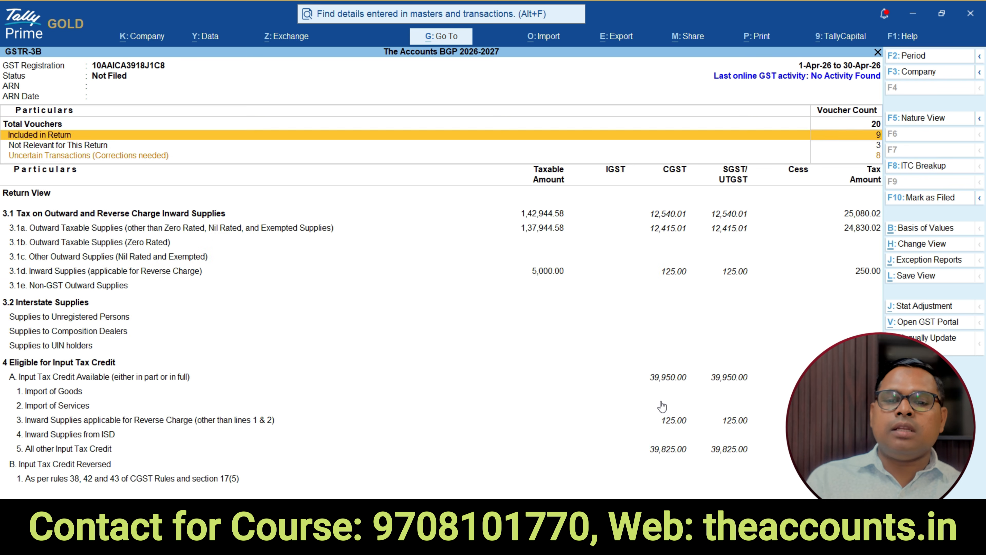
pyautogui.press('Up')
pyautogui.press('Up')
pyautogui.press('Up')
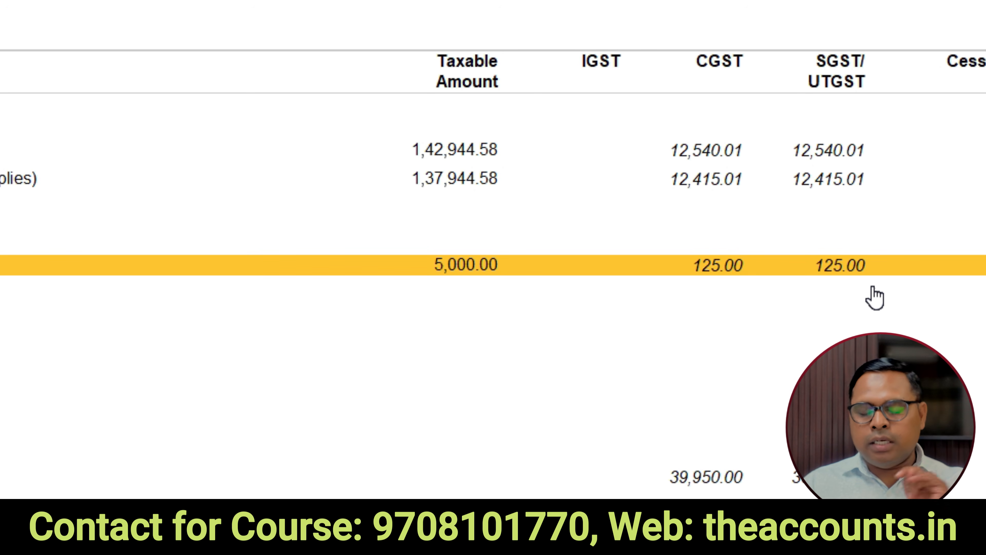
# Step: Examine the reverse charge inward supplies row under available input tax credit in GSTR-3B, and return to the main menu
pyautogui.press('Down')
pyautogui.press('Down')
pyautogui.press('Down')
pyautogui.press('Down')
pyautogui.press('Down')
pyautogui.press('Down')
pyautogui.press('Down')
pyautogui.press('Down')
pyautogui.press('Down')
pyautogui.press('Down')
pyautogui.press('Down')
pyautogui.press('Down')
pyautogui.press('Down')
pyautogui.press('Down')
pyautogui.press('Down')
pyautogui.press('Down')
pyautogui.press('Down')
pyautogui.press('Down')
pyautogui.press('Down')
pyautogui.press('Down')
pyautogui.press('Up')
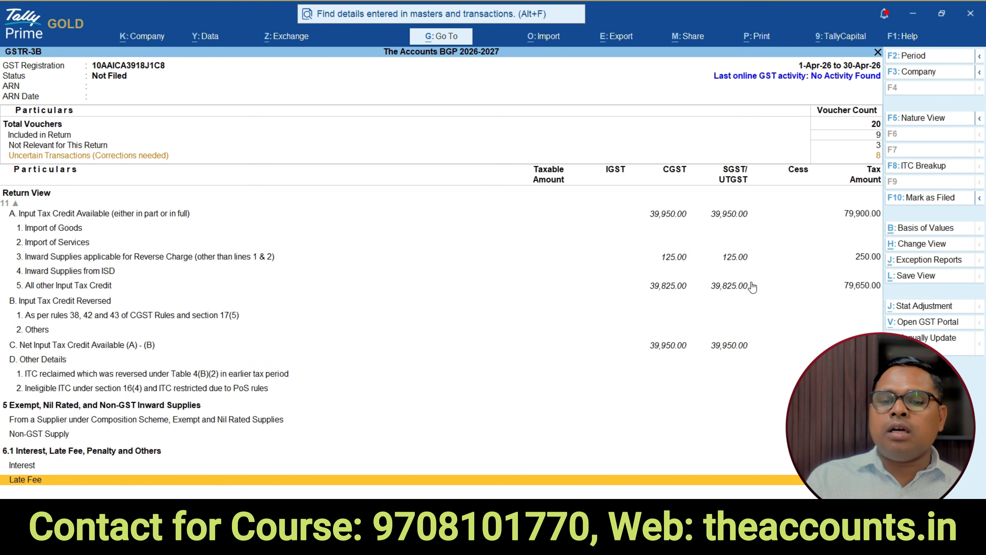
pyautogui.press('Up')
pyautogui.press('Up')
pyautogui.press('Up')
pyautogui.press('Up')
pyautogui.press('Up')
pyautogui.press('Up')
pyautogui.press('Up')
pyautogui.press('Up')
pyautogui.press('Up')
pyautogui.press('Up')
pyautogui.press('Up')
pyautogui.press('Up')
pyautogui.press('Up')
pyautogui.press('Up')
pyautogui.press('Up')
pyautogui.press('Up')
pyautogui.press('Down')
pyautogui.press('Down')
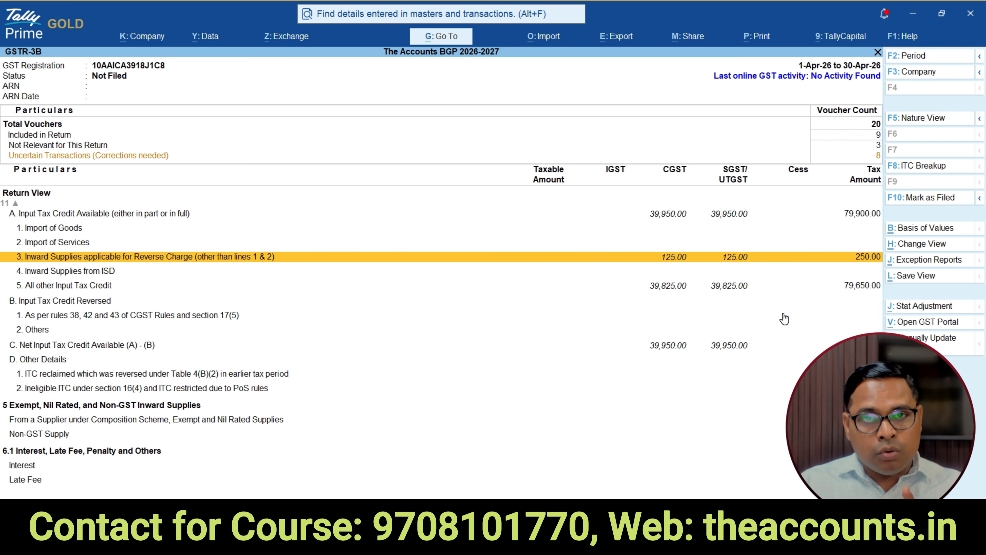
pyautogui.press('Escape')
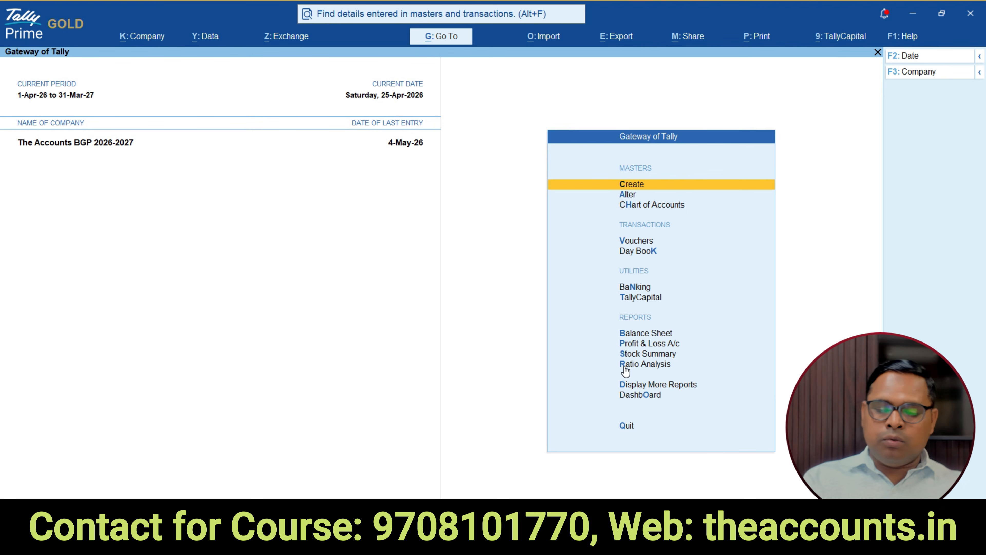
# Step: Open the detailed Balance Sheet and drill down through current liabilities to the CGST ledger's monthly summary
pyautogui.press('b')
pyautogui.hotkey('alt', 'f5')
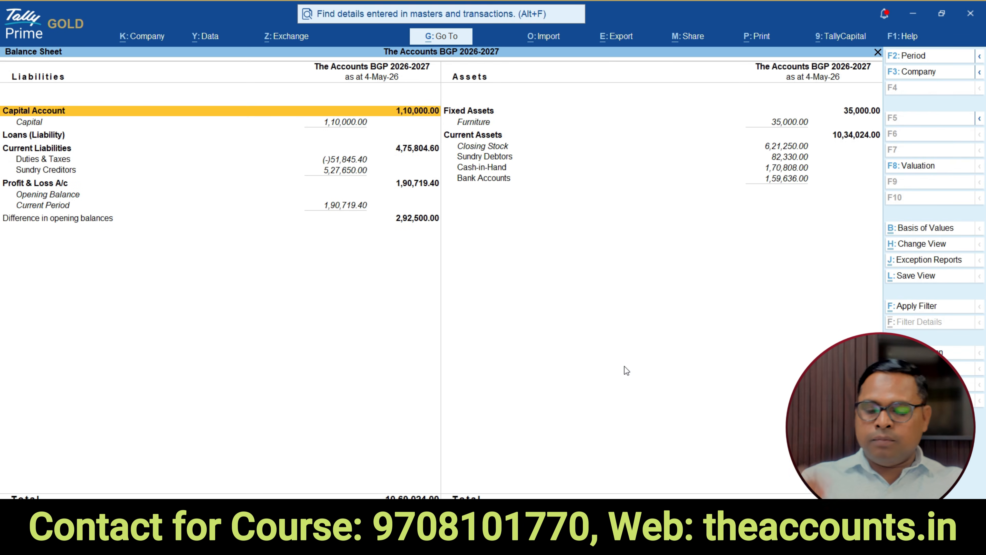
pyautogui.press('Down')
pyautogui.press('Down')
pyautogui.press('Down')
pyautogui.press('Return')
pyautogui.press('Down')
pyautogui.press('Up')
pyautogui.press('Down')
pyautogui.press('Up')
pyautogui.press('Down')
pyautogui.press('Up')
pyautogui.press('Return')
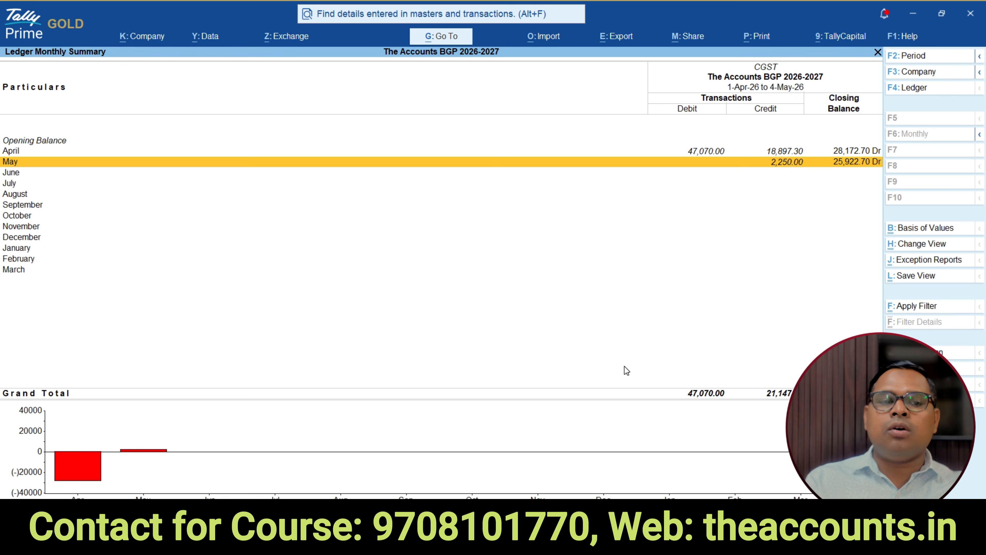
# Step: Check April's CGST ledger vouchers for the reverse charge entry and return to the main menu
pyautogui.press('Up')
pyautogui.press('Return')
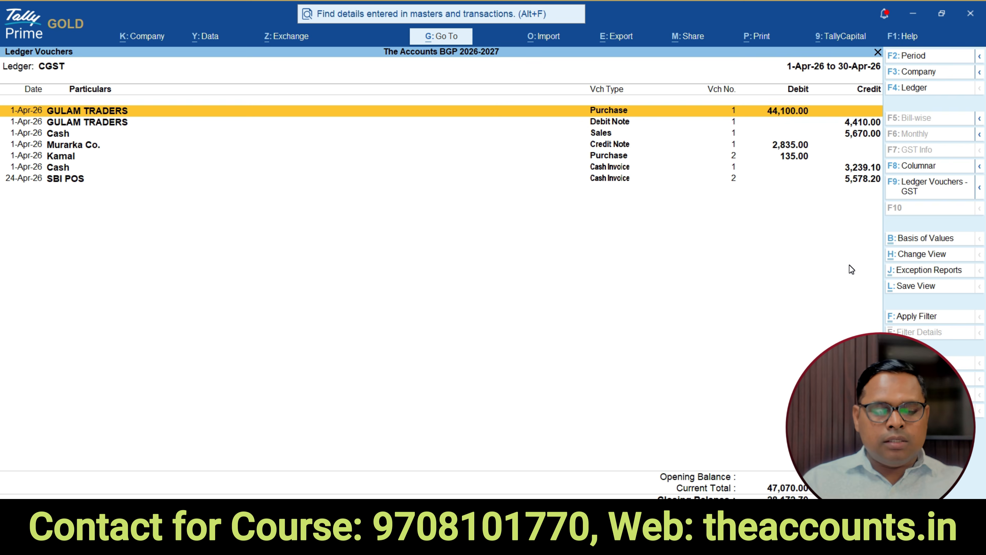
pyautogui.press('Escape')
pyautogui.press('Escape')
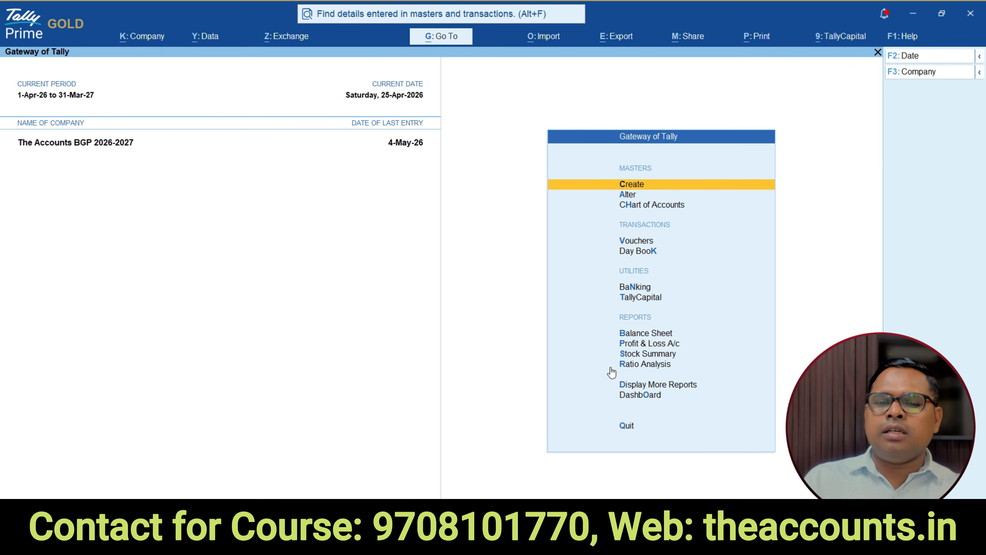
# Step: Begin a new purchase voucher with supplier invoice number 2650, keeping 25-Apr-26 as the invoice date
pyautogui.press('Down')
pyautogui.press('Down')
pyautogui.press('Down')
pyautogui.press('Down')
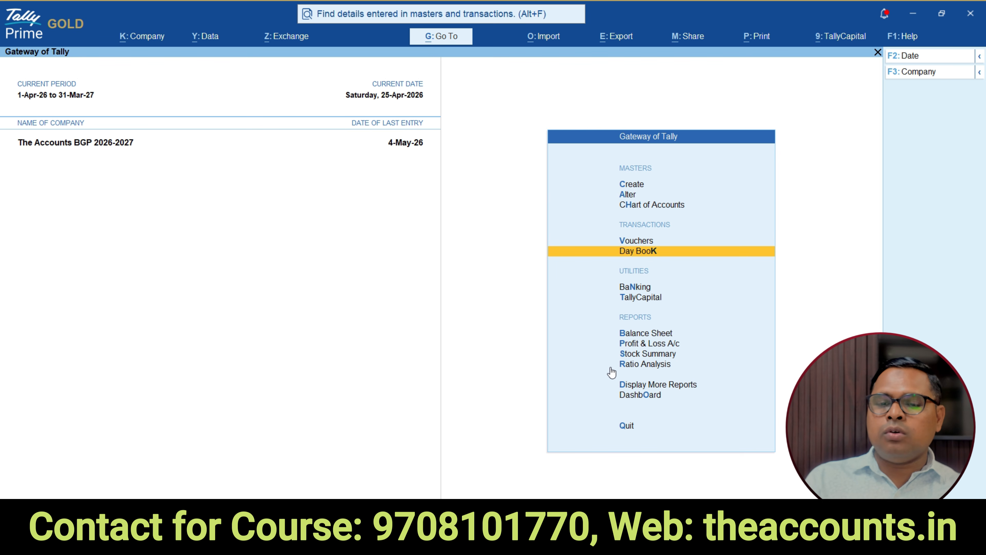
pyautogui.press('Up')
pyautogui.press('Up')
pyautogui.press('Down')
pyautogui.press('Return')
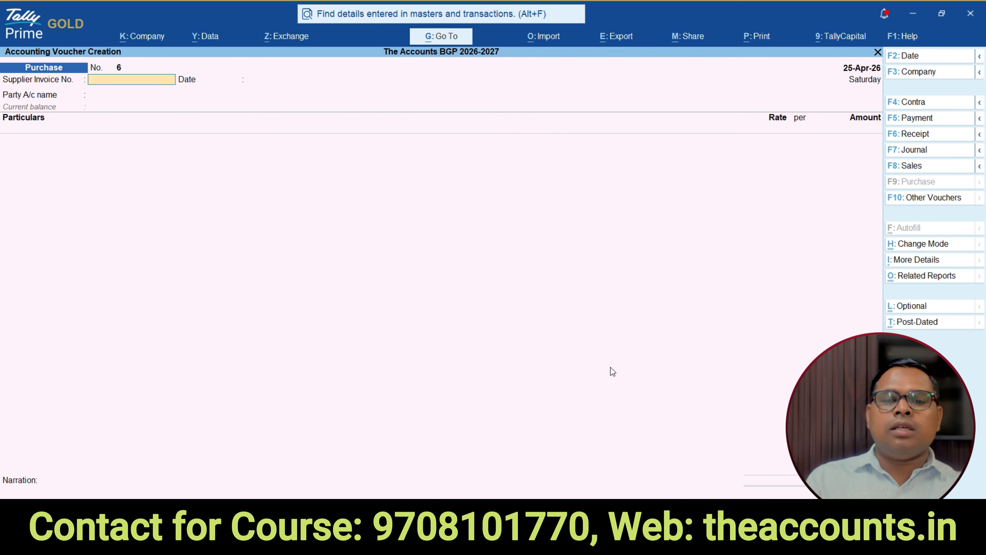
pyautogui.write('2650')
pyautogui.press('Return')
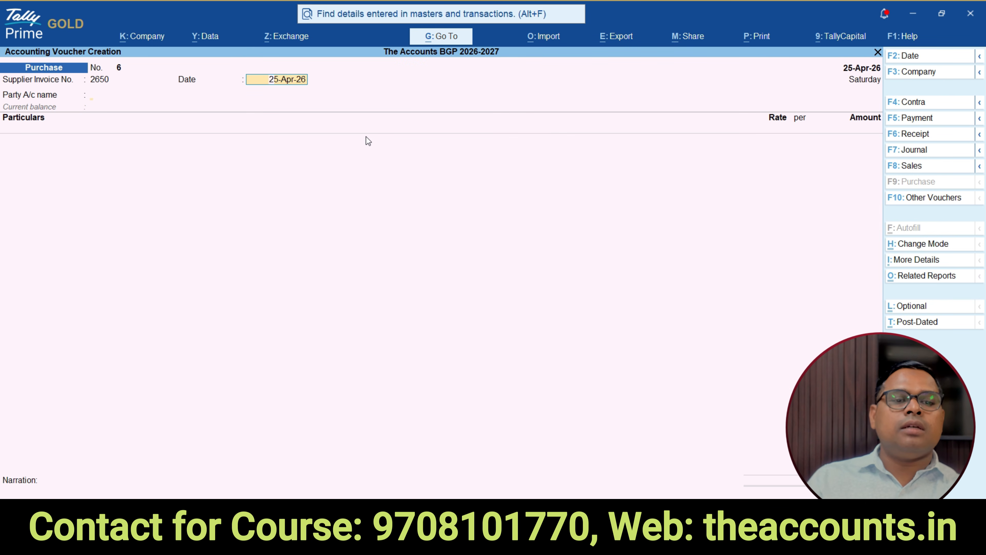
pyautogui.press('Return')
# Step: Start a new party ledger named GTA - Urds, leaving its alias and description blank
pyautogui.hotkey('alt', 'c')
pyautogui.write('GR')
pyautogui.press('BackSpace')
pyautogui.write('TA')
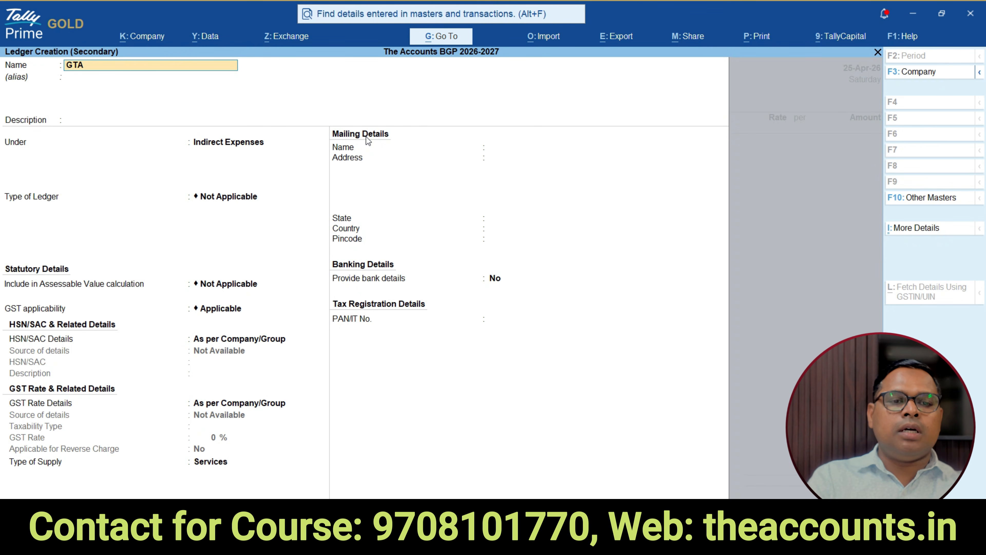
pyautogui.write(' - Urd')
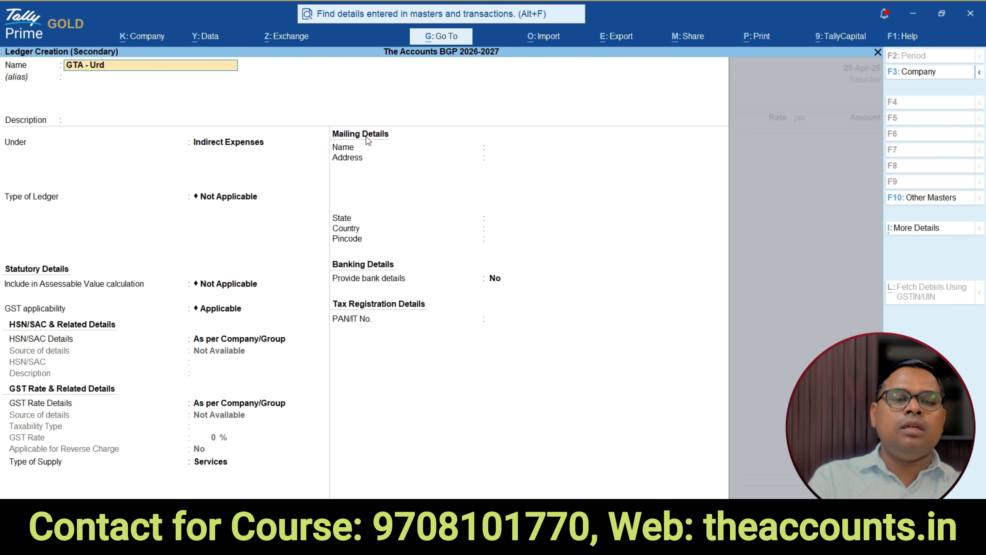
pyautogui.write('s')
pyautogui.press('Return')
pyautogui.press('Return')
pyautogui.press('Return')
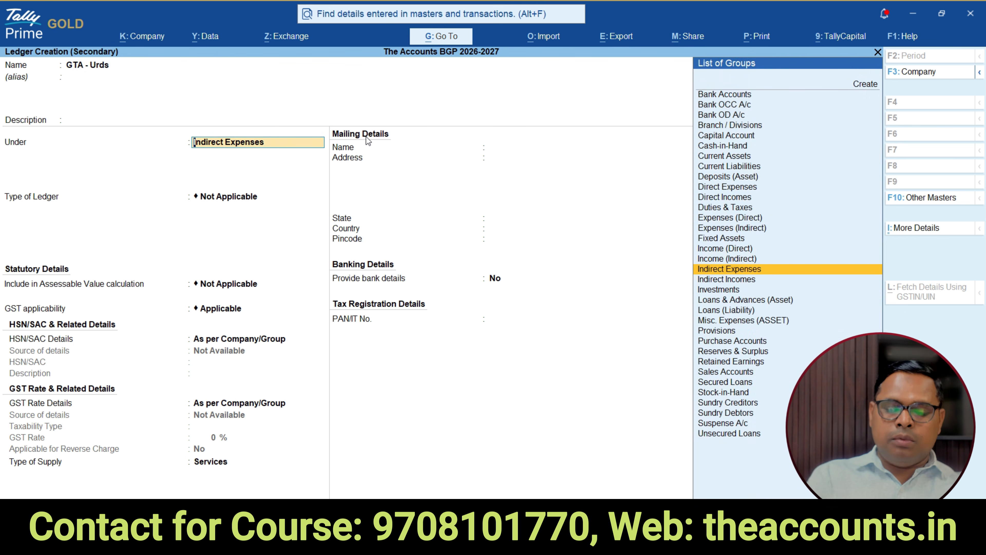
# Step: Place the GTA - Urds ledger under Sundry Creditors, keeping bill-by-bill balances on and the mailing address blank
pyautogui.write('Sund')
pyautogui.press('Up')
pyautogui.press('Return')
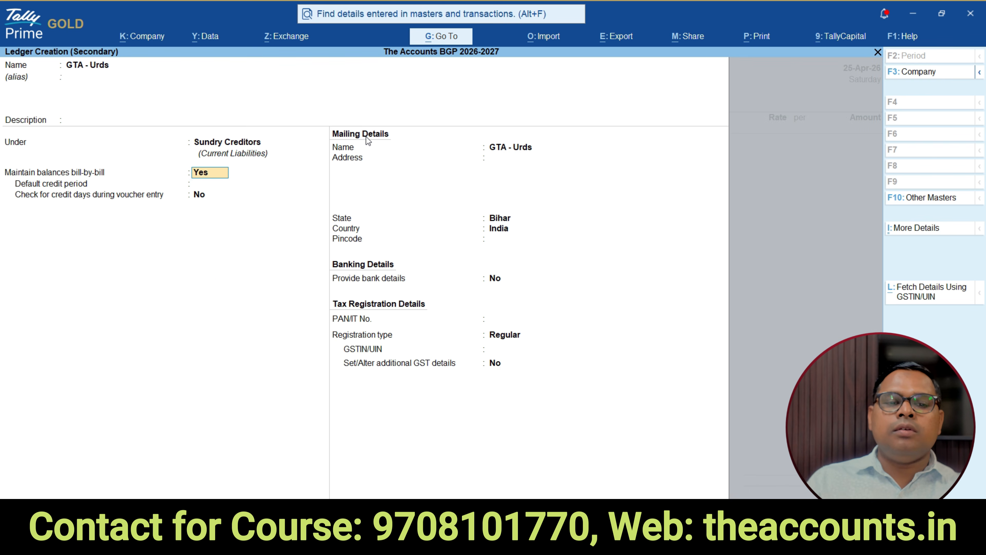
pyautogui.press('Return')
pyautogui.press('Return')
pyautogui.press('Return')
pyautogui.press('Return')
pyautogui.press('Return')
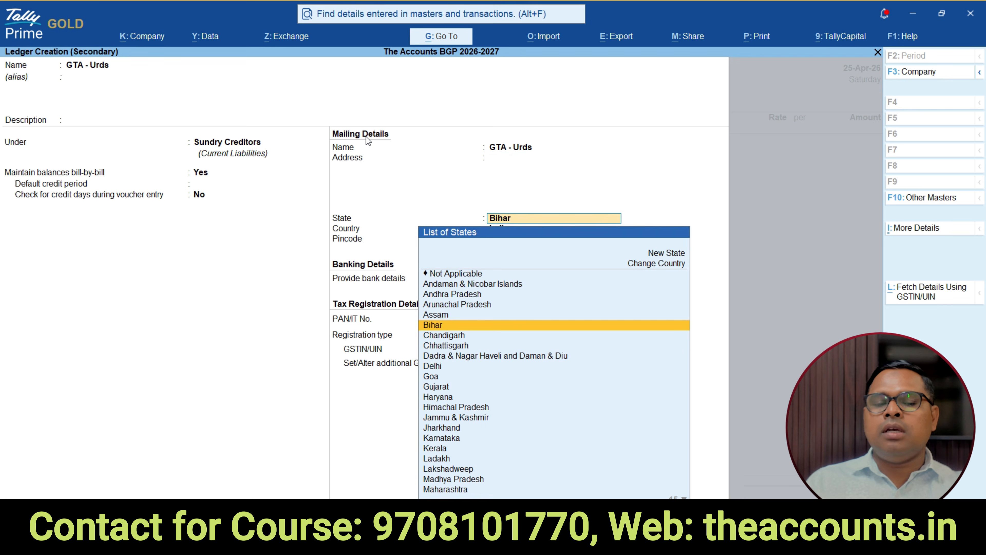
# Step: Keep Bihar as the ledger's state, set its GST registration type to Unregistered/Consumer and save the ledger
pyautogui.press('Return')
pyautogui.press('Return')
pyautogui.press('Return')
pyautogui.press('Return')
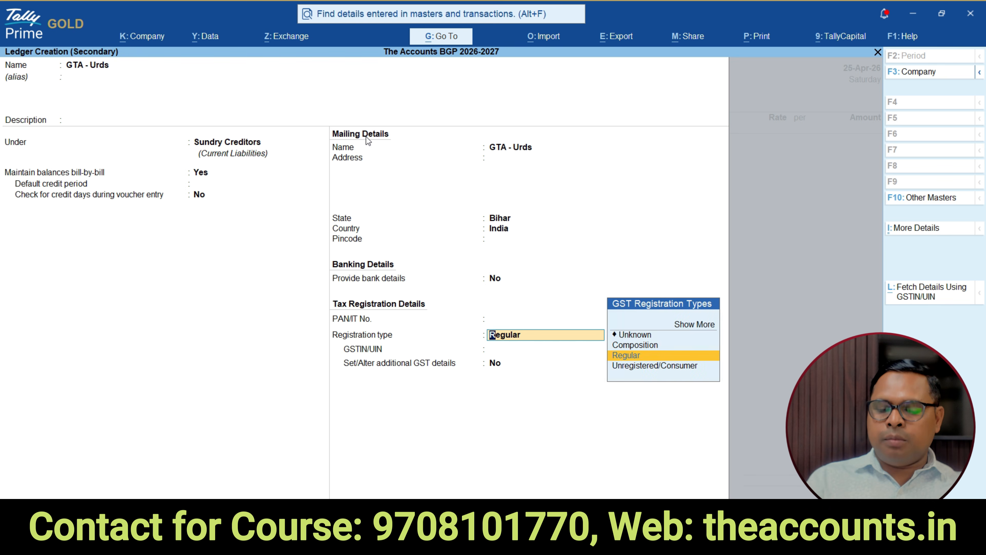
pyautogui.press('Down')
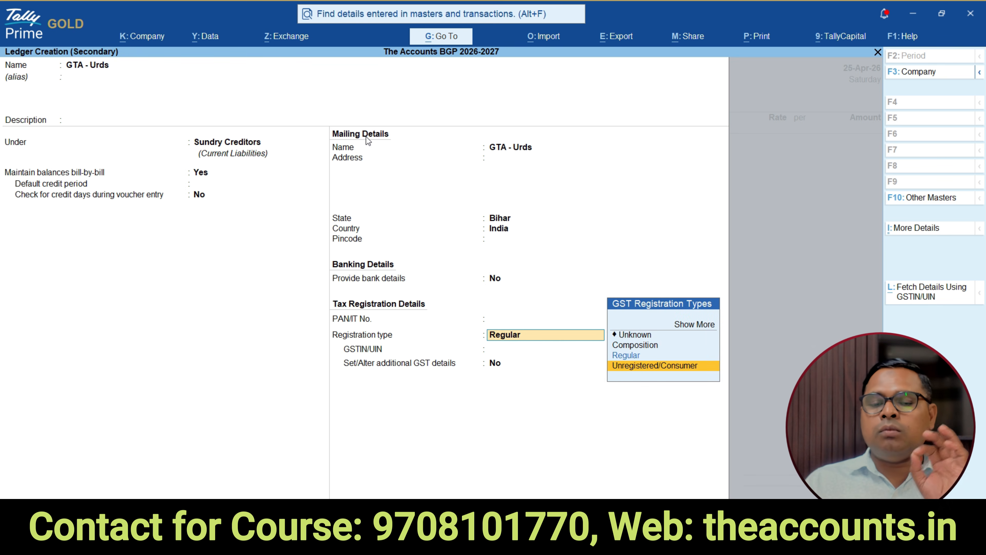
pyautogui.press('Return')
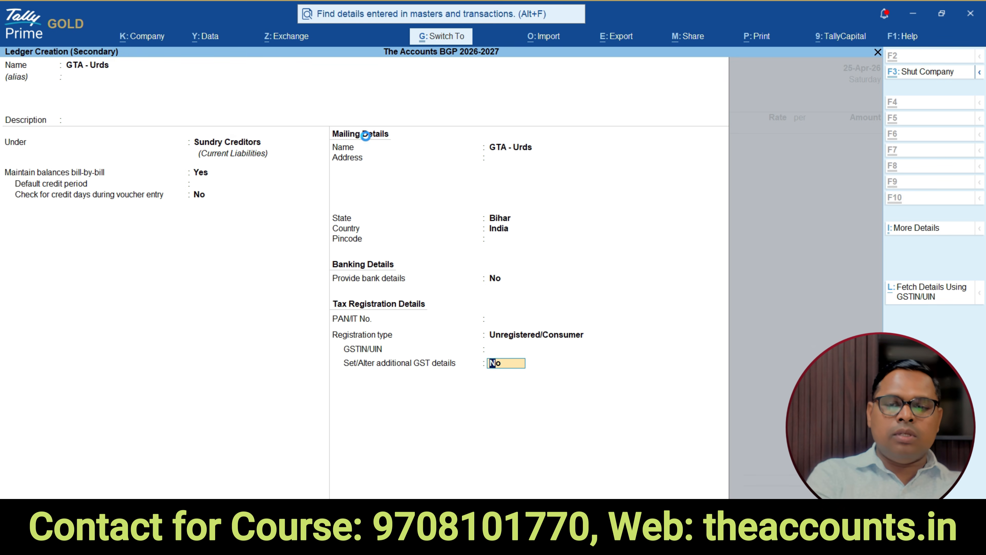
pyautogui.hotkey('ctrl', 'a')
pyautogui.hotkey('ctrl', 'a')
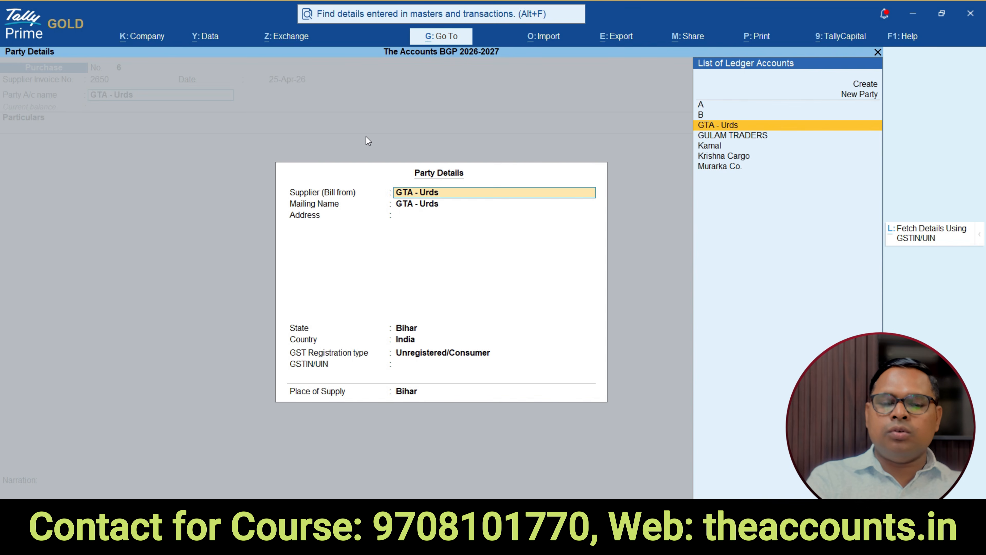
# Step: Accept the voucher's party details and add a Freight Charges - RCM line of 10,000
pyautogui.hotkey('ctrl', 'a')
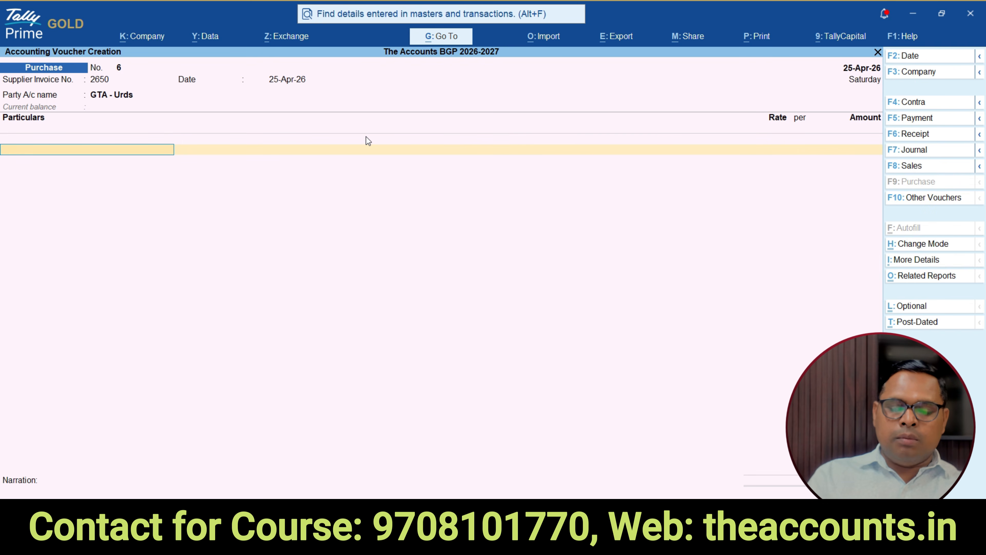
pyautogui.press('Down')
pyautogui.press('Down')
pyautogui.press('Down')
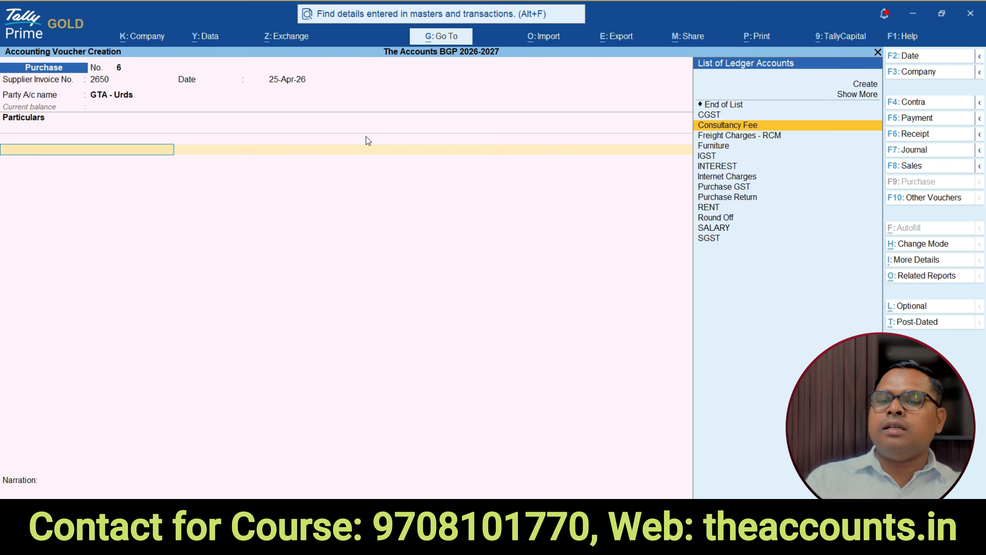
pyautogui.press('Return')
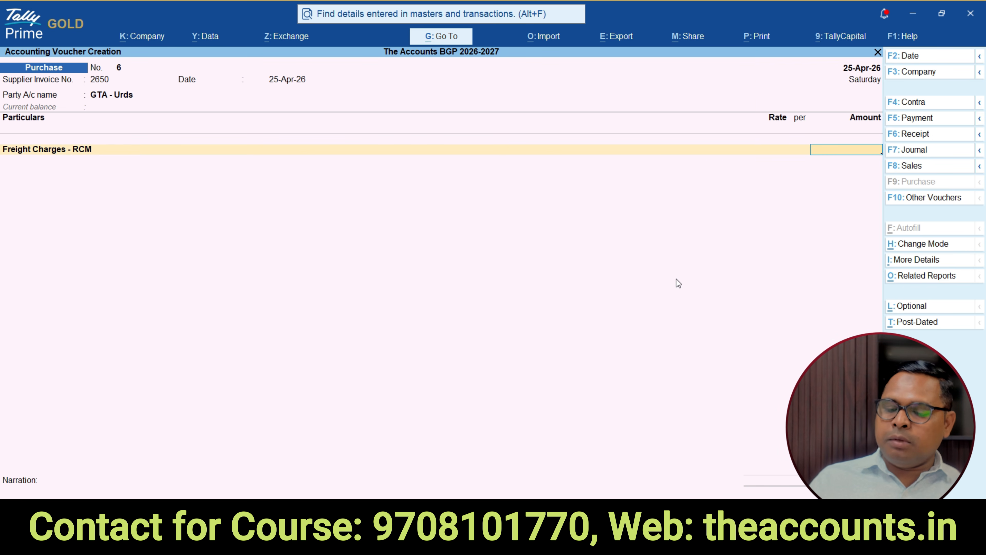
pyautogui.write('10000')
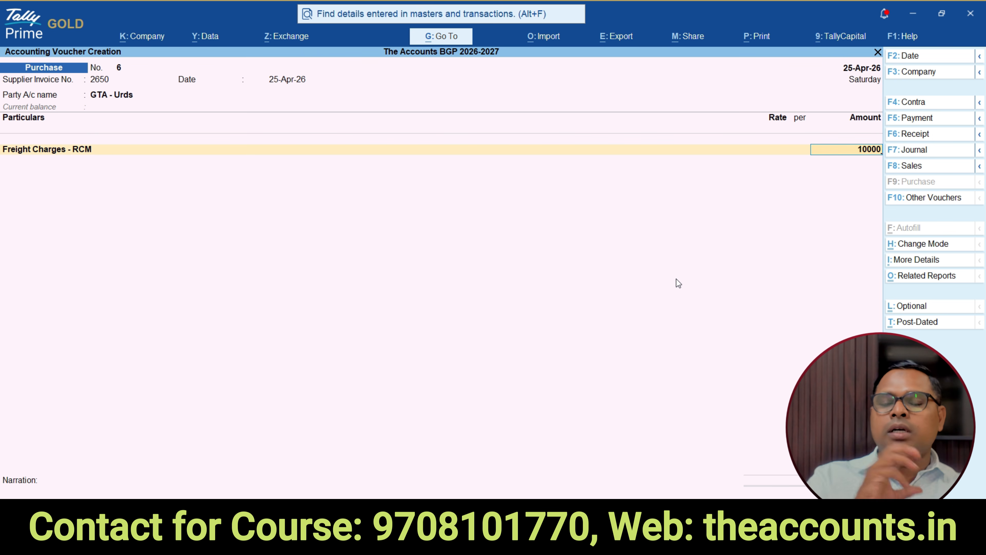
pyautogui.press('Return')
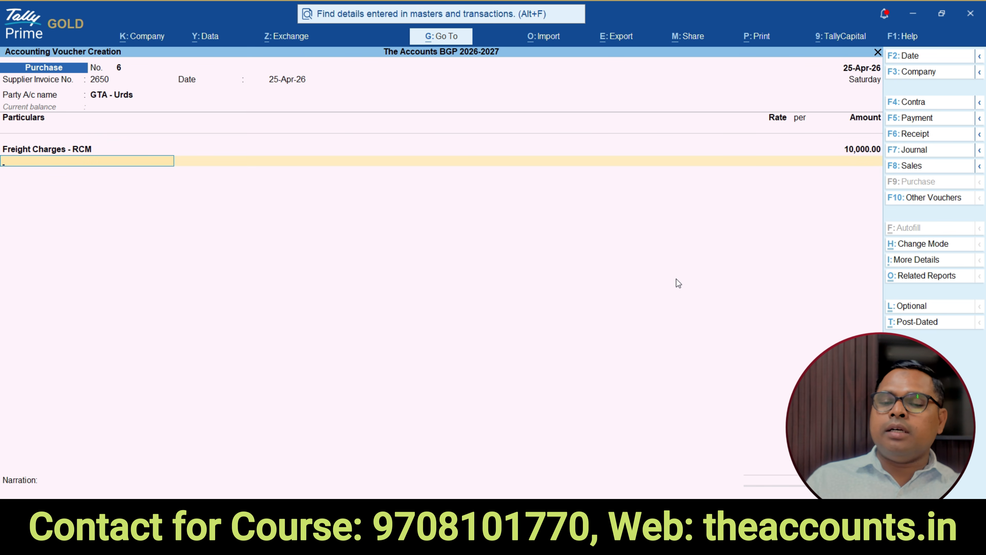
# Step: Review the voucher's detailed GST tax analysis for the reverse charge treatment
pyautogui.click(932, 275)
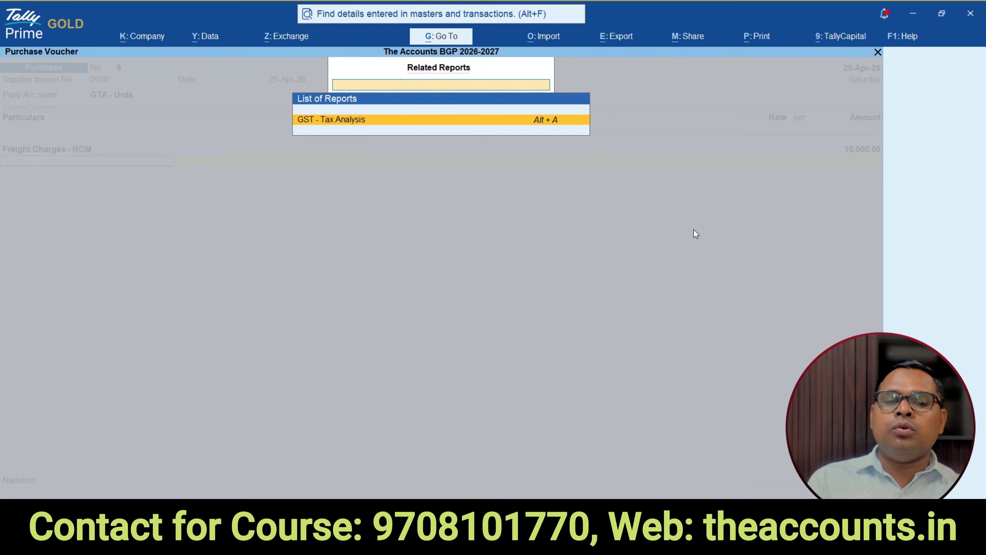
pyautogui.click(555, 121)
pyautogui.hotkey('alt', 'F5')
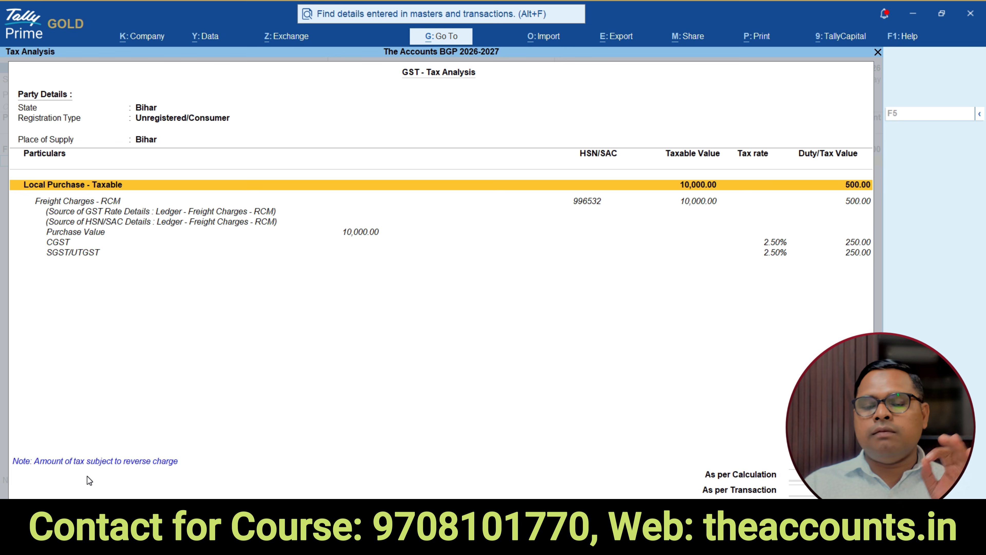
pyautogui.press('Escape')
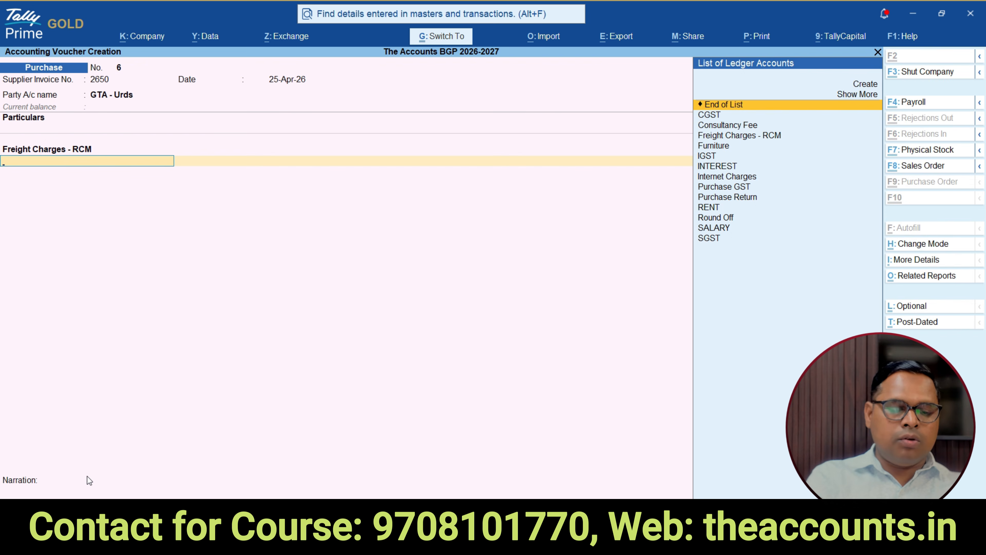
# Step: Save the freight purchase voucher and return to the Gateway of Tally
pyautogui.hotkey('ctrl', 'a')
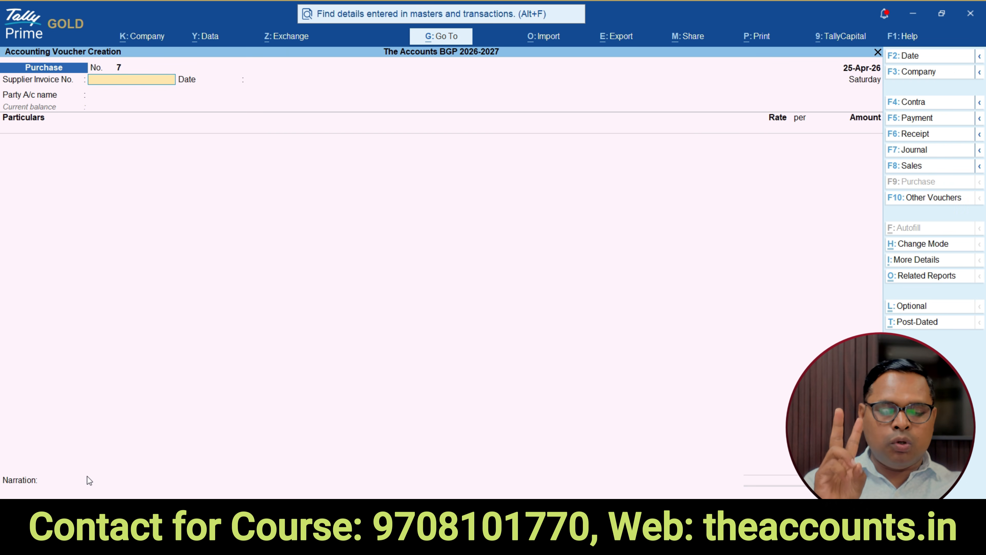
pyautogui.press('Escape')
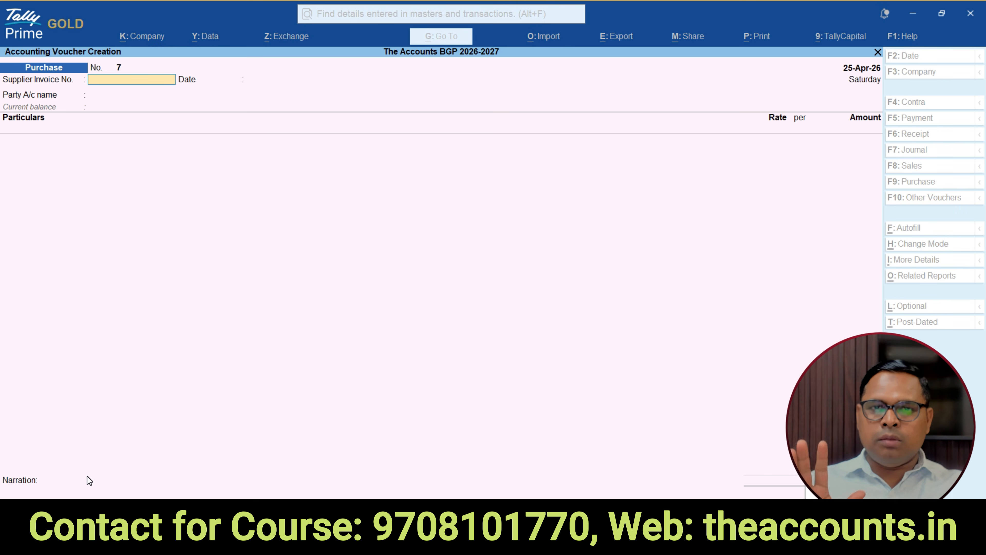
pyautogui.press('Escape')
pyautogui.press('Escape')
pyautogui.press('Escape')
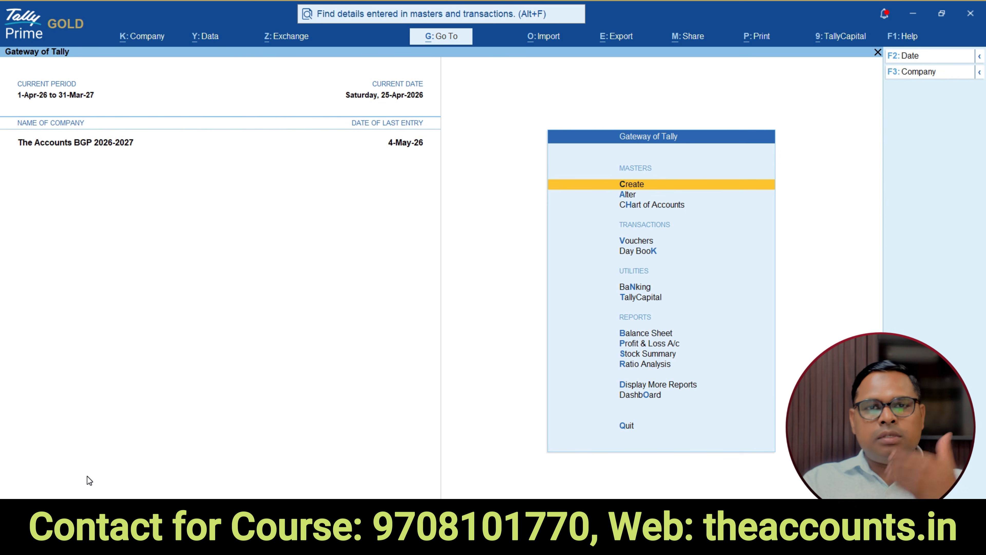
# Step: Open the GST reports within the statutory reports
pyautogui.press('Down')
pyautogui.press('Down')
pyautogui.press('Down')
pyautogui.press('Down')
pyautogui.press('Down')
pyautogui.press('Down')
pyautogui.press('Down')
pyautogui.press('Down')
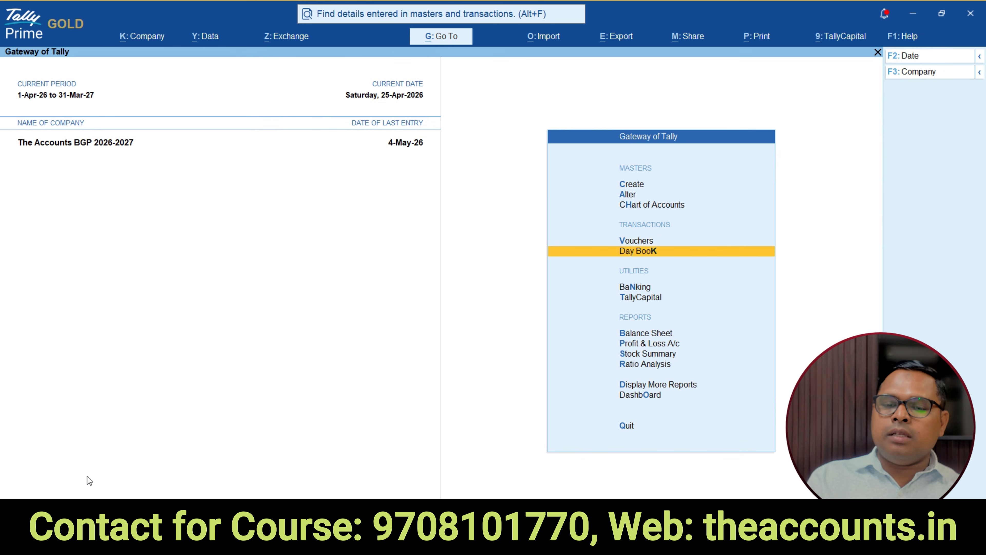
pyautogui.press('Up')
pyautogui.press('Up')
pyautogui.press('Down')
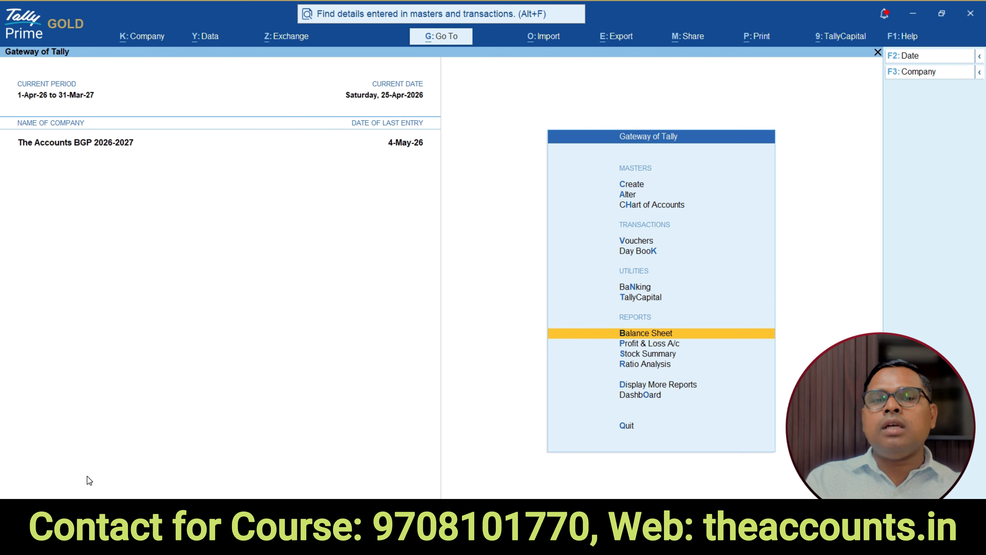
pyautogui.press('Down')
pyautogui.press('Down')
pyautogui.press('Down')
pyautogui.press('Up')
pyautogui.press('Up')
pyautogui.press('Up')
pyautogui.press('Down')
pyautogui.press('Down')
pyautogui.press('Down')
pyautogui.press('Down')
pyautogui.press('Down')
pyautogui.press('Up')
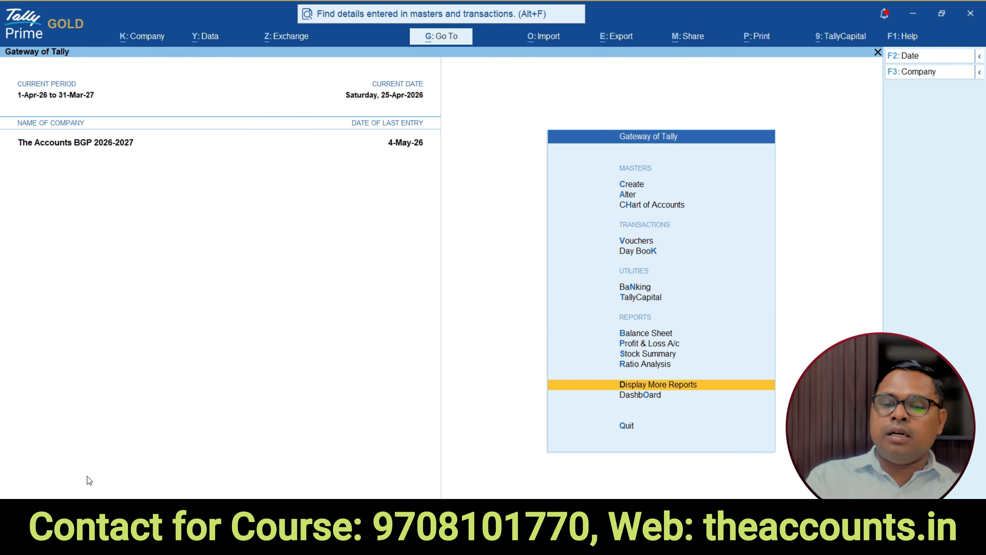
pyautogui.press('Return')
pyautogui.press('Down')
pyautogui.press('Down')
pyautogui.press('Down')
pyautogui.press('Down')
pyautogui.press('Down')
pyautogui.press('Down')
pyautogui.press('Down')
pyautogui.press('Down')
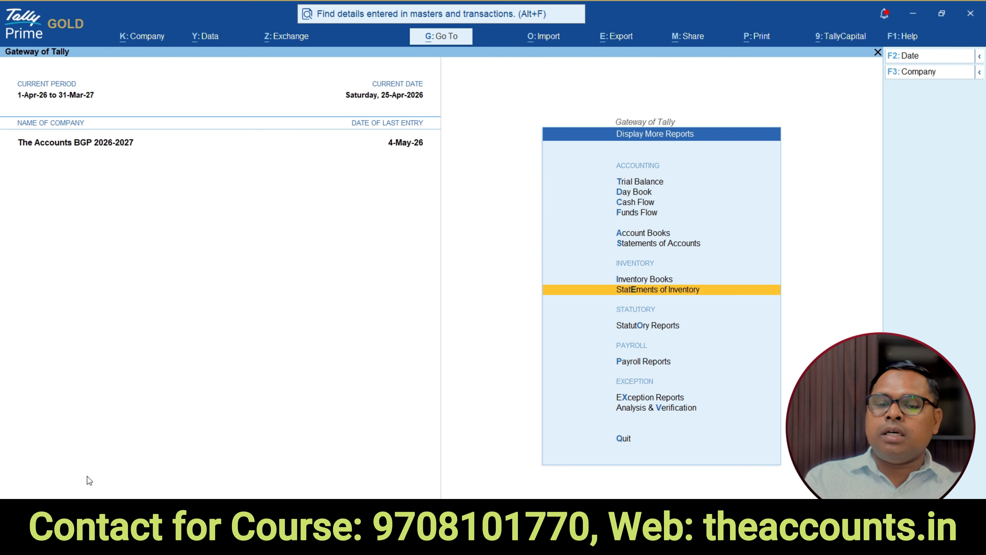
pyautogui.press('Return')
pyautogui.press('Return')
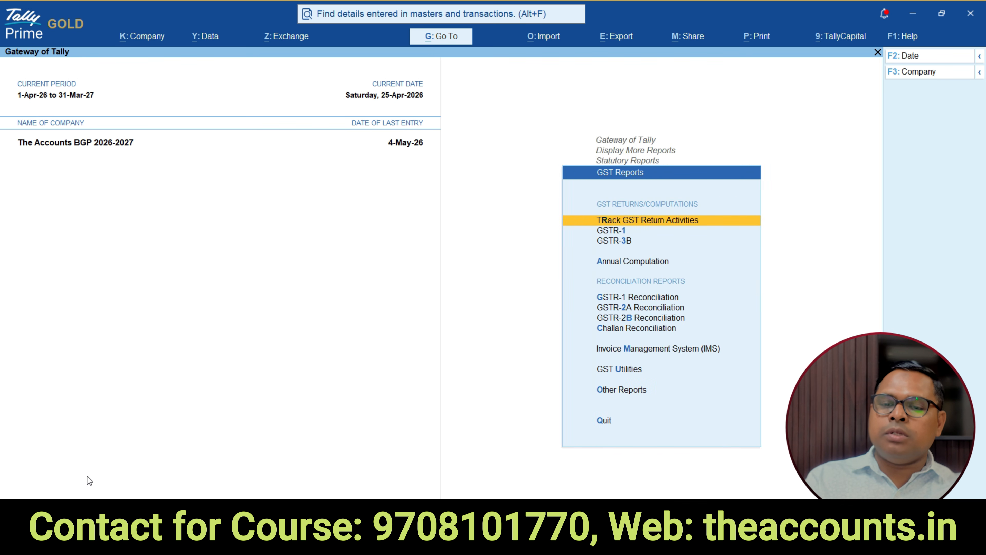
# Step: Open the Reverse Charge Supplies report from the other GST reports
pyautogui.press('Down')
pyautogui.press('Down')
pyautogui.press('Down')
pyautogui.press('Down')
pyautogui.press('Down')
pyautogui.press('Down')
pyautogui.press('Down')
pyautogui.press('Down')
pyautogui.press('Down')
pyautogui.press('Down')
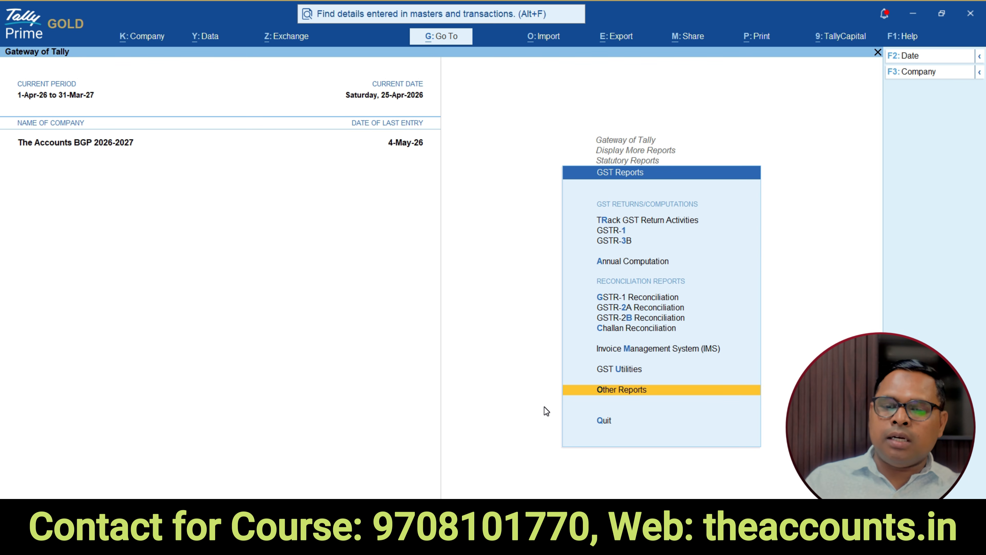
pyautogui.press('Return')
pyautogui.click(664, 319)
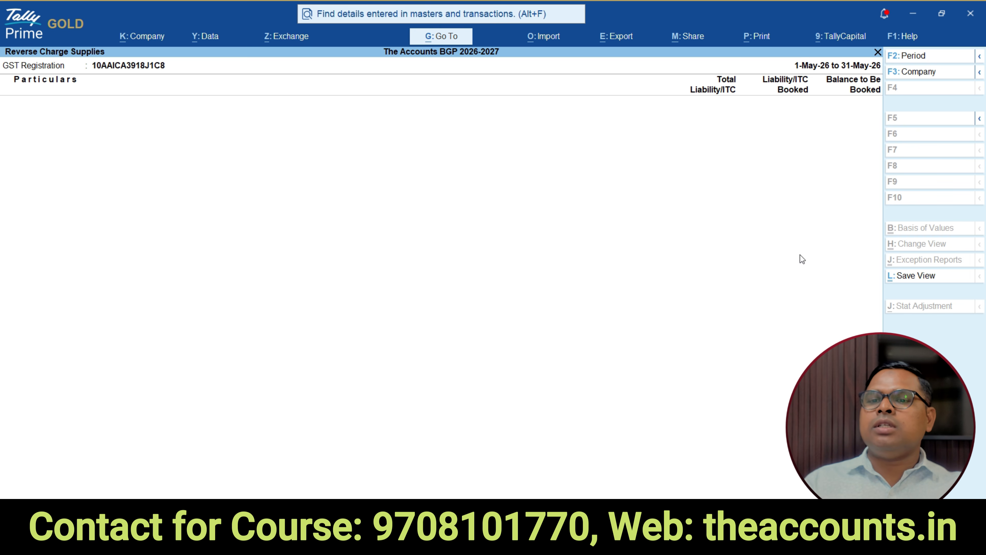
# Step: Set the Reverse Charge Supplies report's period to April
pyautogui.press('F2')
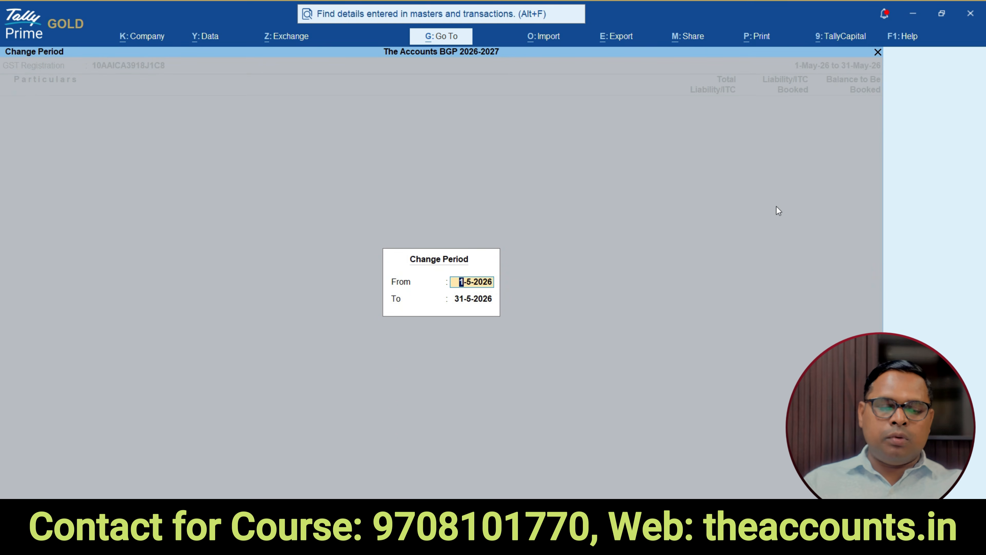
pyautogui.write('a')
pyautogui.press('BackSpace')
pyautogui.write('apr')
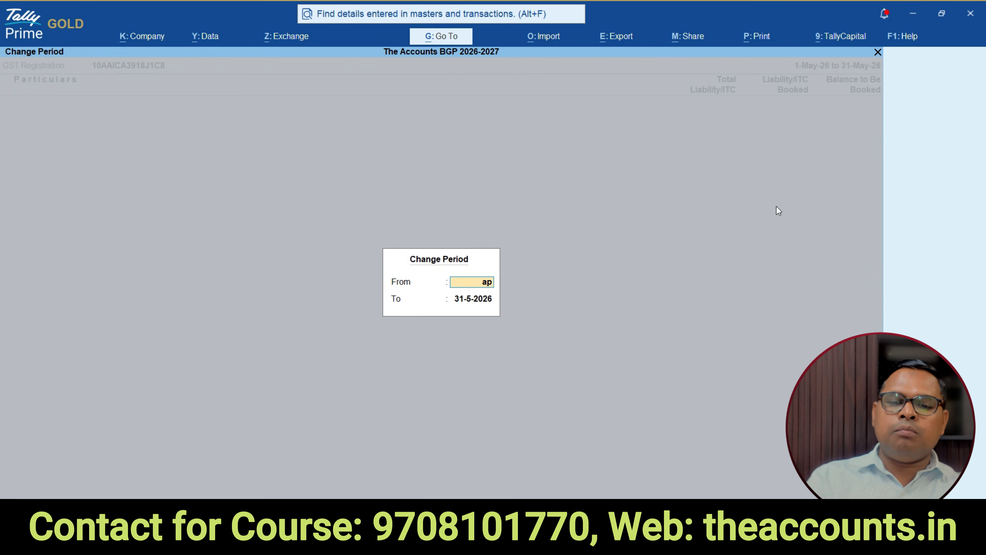
pyautogui.press('Return')
pyautogui.write('apr')
pyautogui.press('Return')
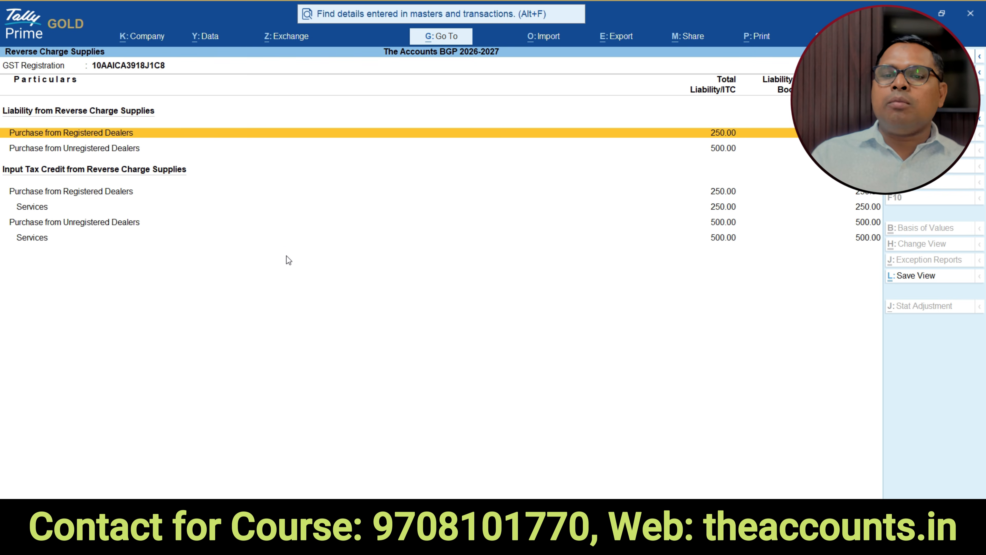
# Step: Open the reverse charge liability vouchers from registered dealers and start a GST stat adjustment for Increase in Tax Liability & Input Tax Credit
pyautogui.press('Return')
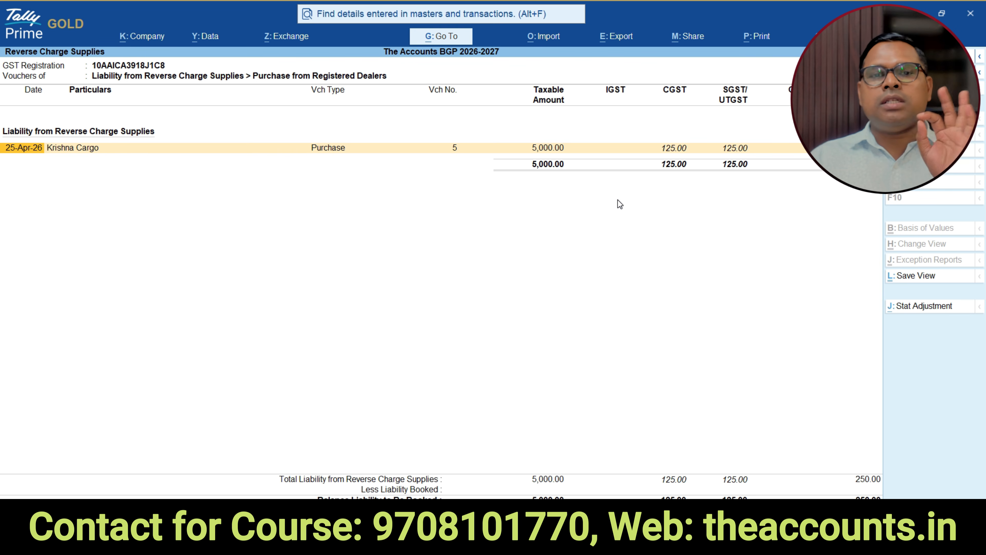
pyautogui.click(940, 315)
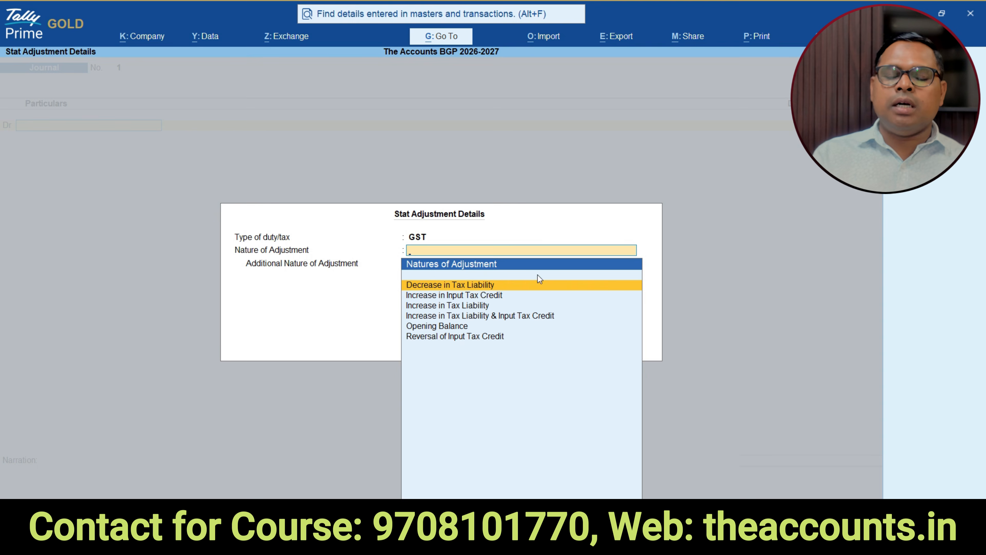
pyautogui.press('Down')
pyautogui.press('Down')
pyautogui.press('Down')
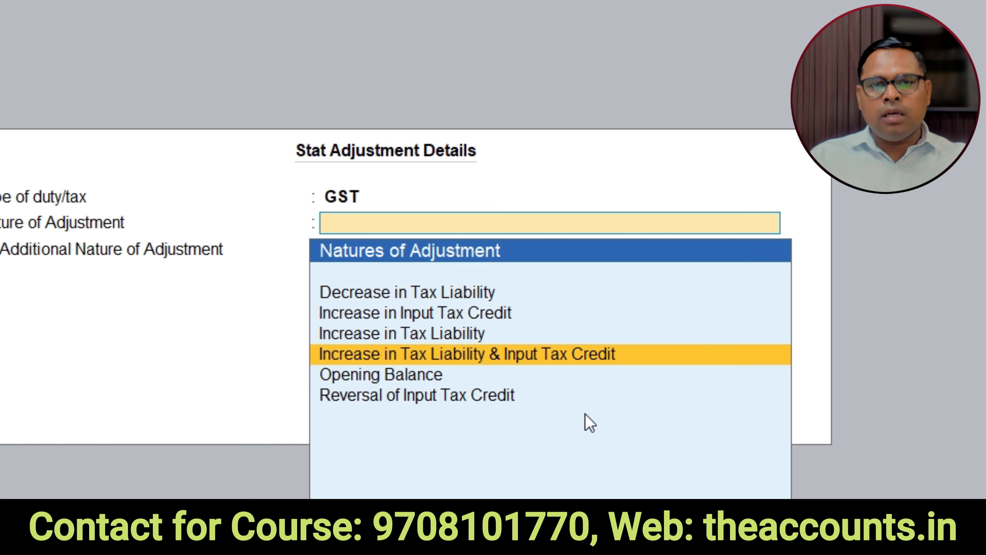
pyautogui.press('Return')
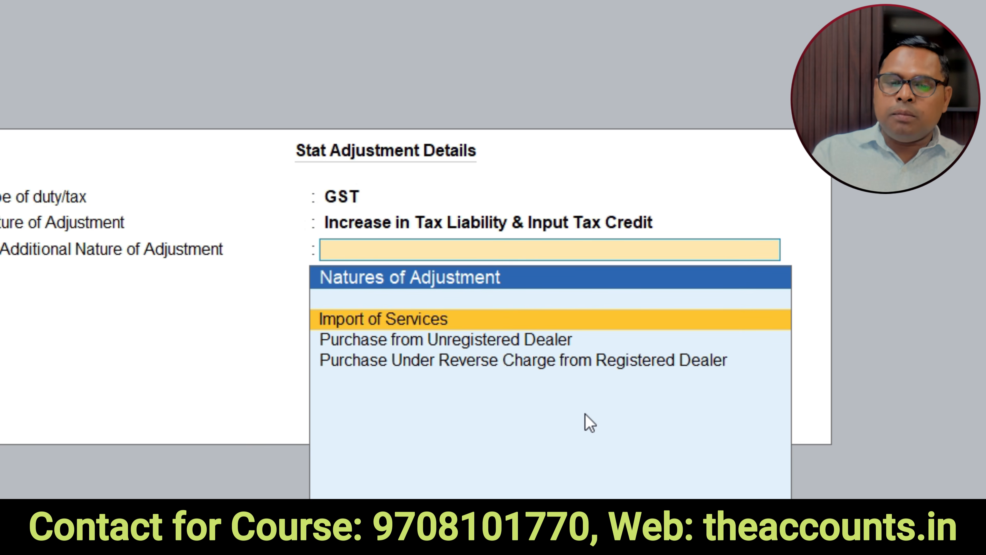
# Step: Set the additional nature of adjustment to Purchase Under Reverse Charge from Registered Dealer and accept the stat adjustment details
pyautogui.press('Down')
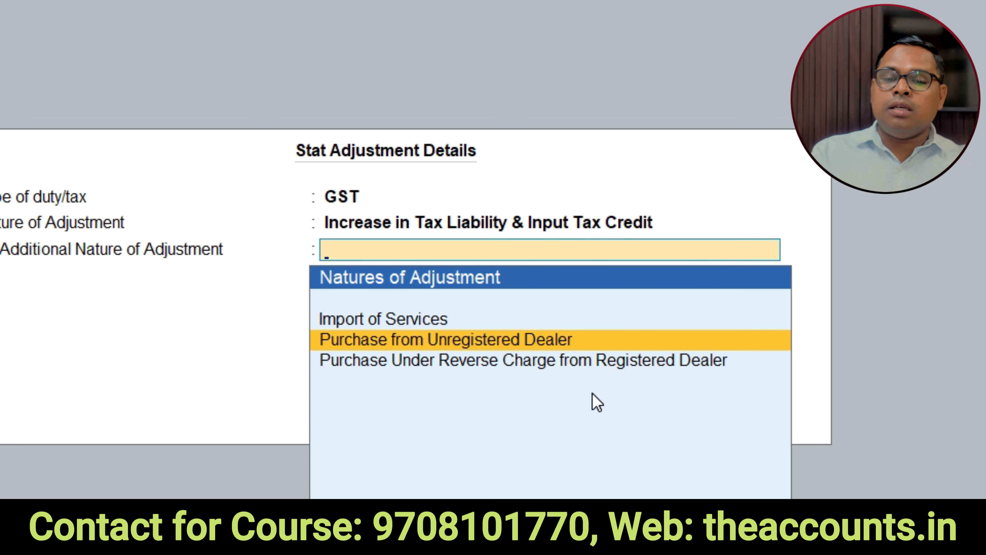
pyautogui.press('Down')
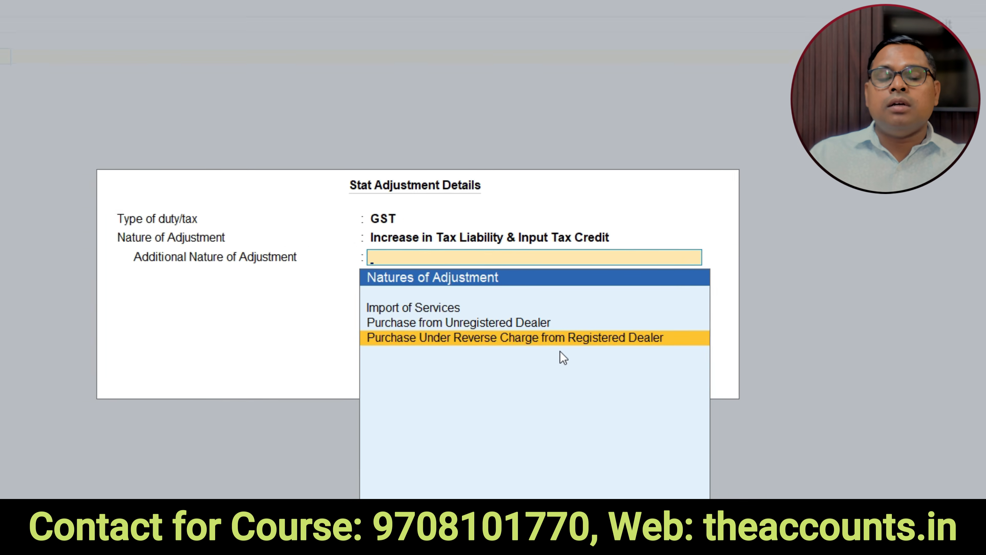
pyautogui.press('Return')
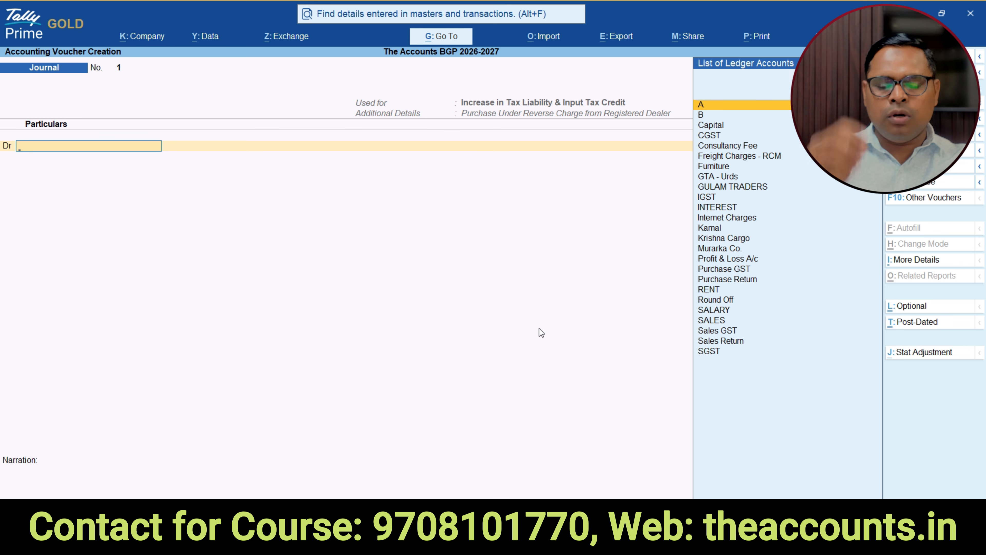
# Step: Debit the SGST ledger 125 in the journal, with a GST rate of 2.5% on a taxable value of 5000
pyautogui.write('Sgst')
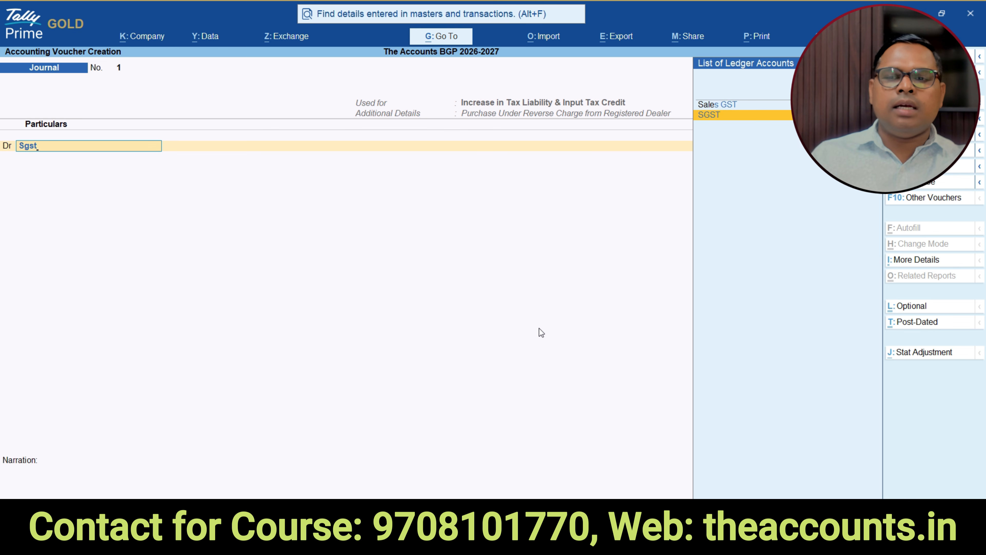
pyautogui.press('Return')
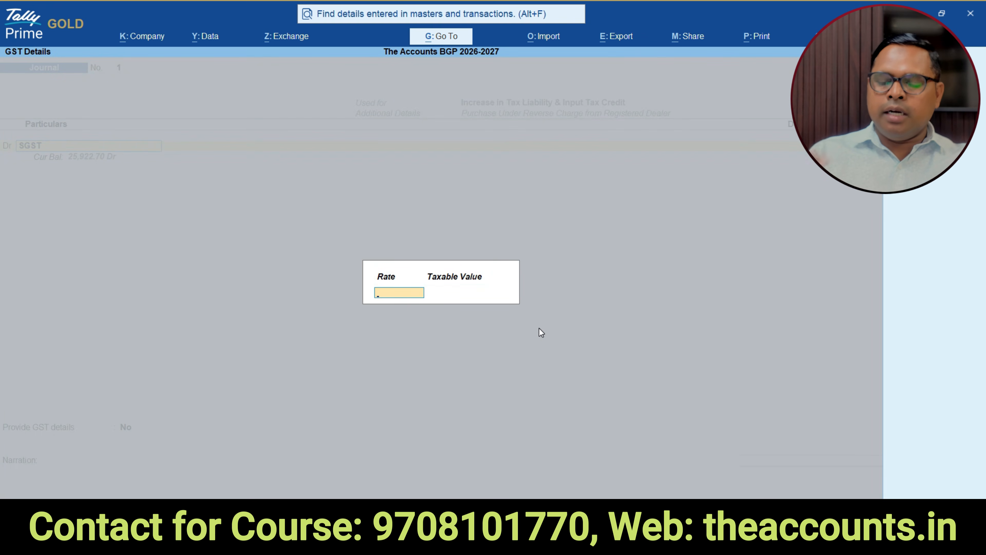
pyautogui.write('2.5')
pyautogui.press('Return')
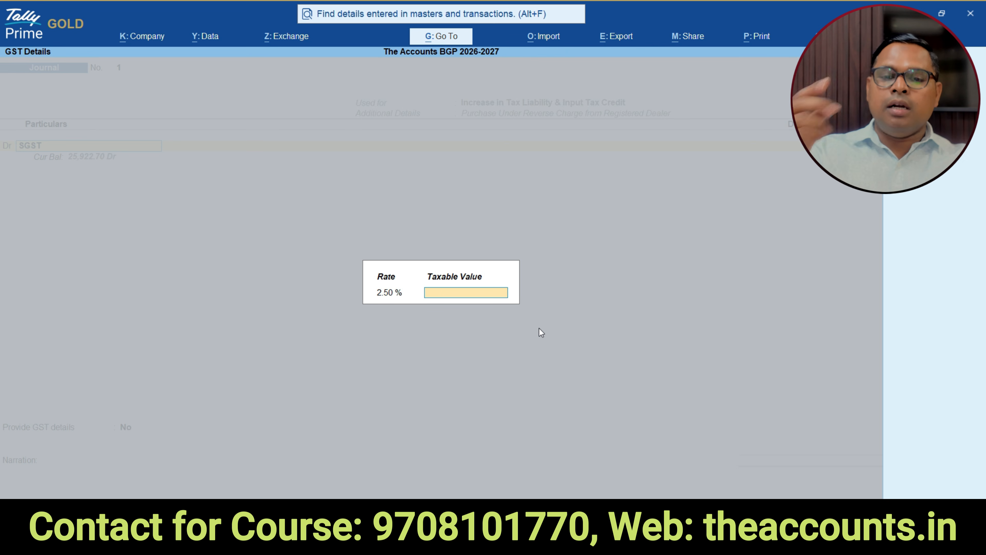
pyautogui.write('5000')
pyautogui.press('Return')
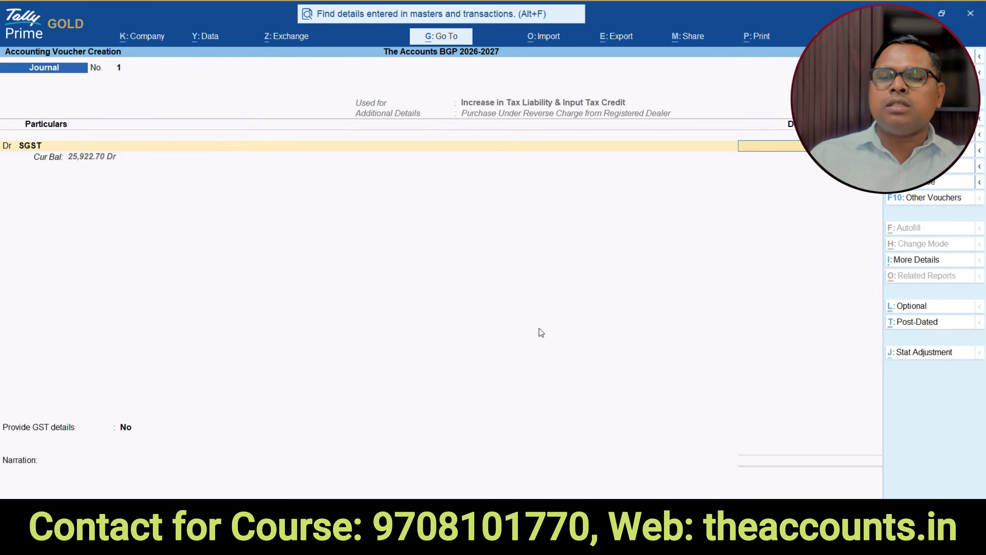
pyautogui.write('125')
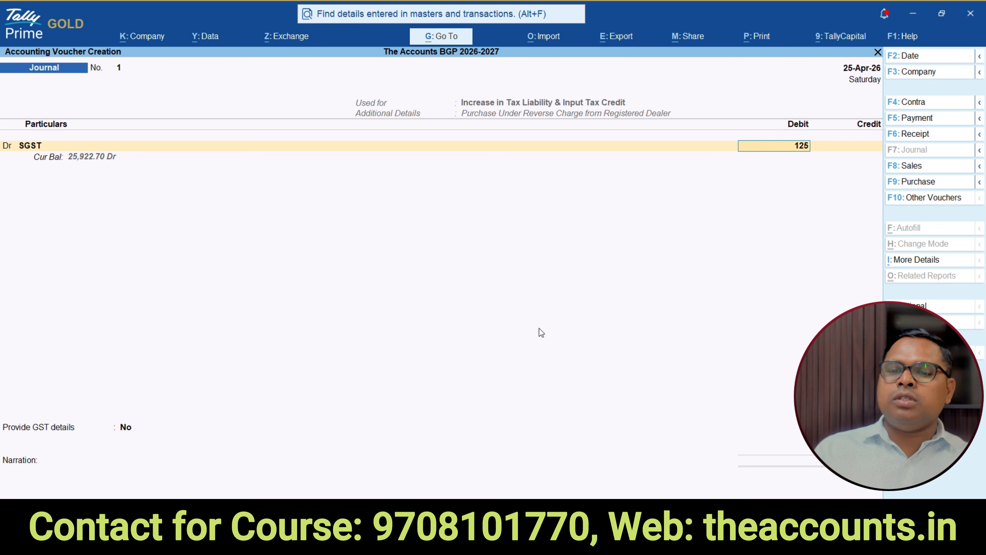
pyautogui.press('Return')
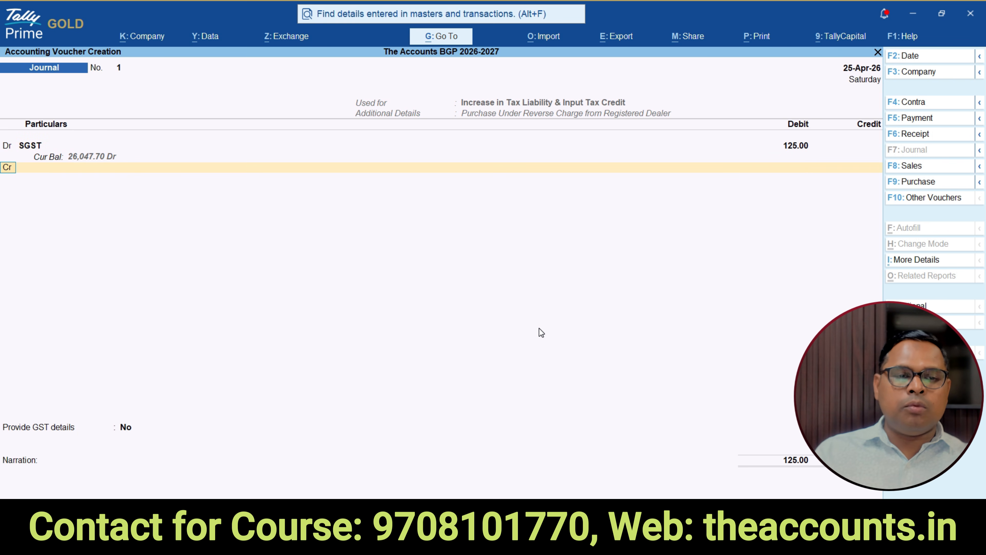
# Step: Add a second debit line for CGST of 125, accepting the proposed GST rate and taxable value
pyautogui.press('d')
pyautogui.press('Return')
pyautogui.write('cgst')
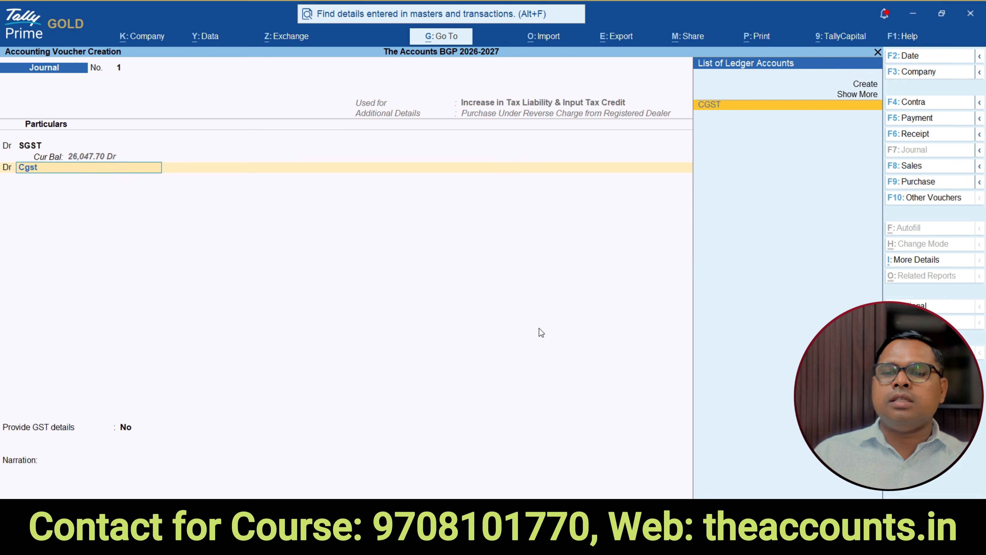
pyautogui.press('Return')
pyautogui.press('Return')
pyautogui.press('Return')
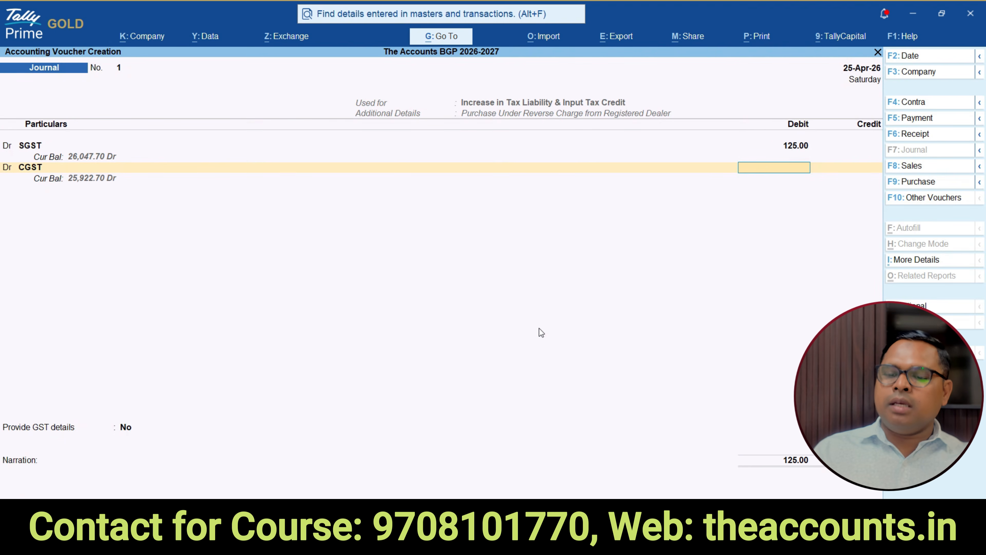
pyautogui.write('125')
pyautogui.press('Return')
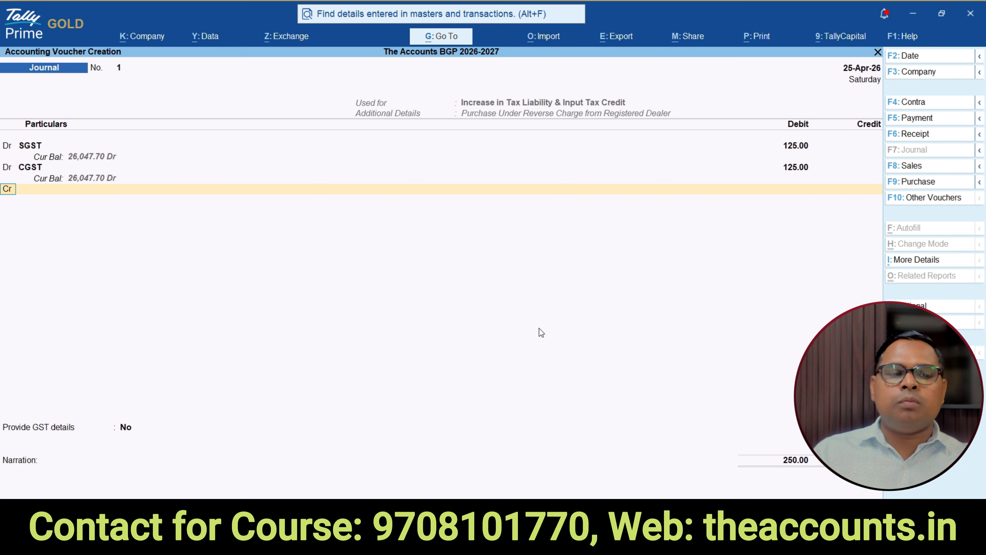
# Step: Credit the SGST ledger 125, keeping the 2.5% rate and the 5,000 taxable value
pyautogui.press('Return')
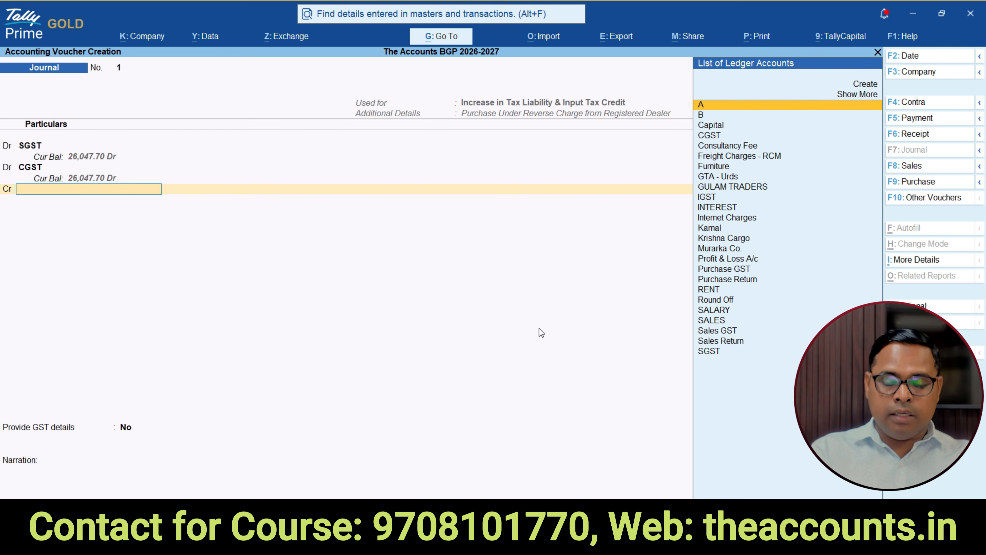
pyautogui.write('Sgst')
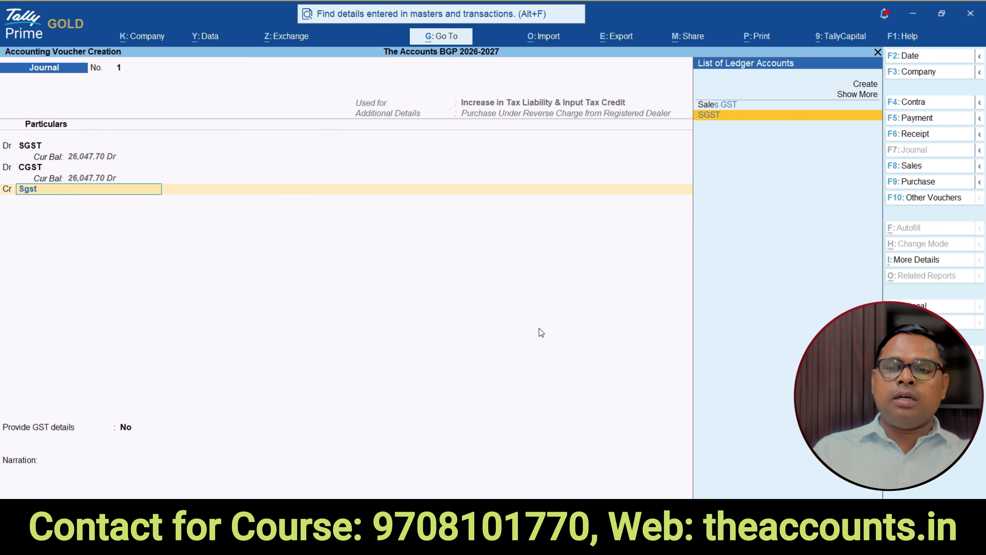
pyautogui.press('Return')
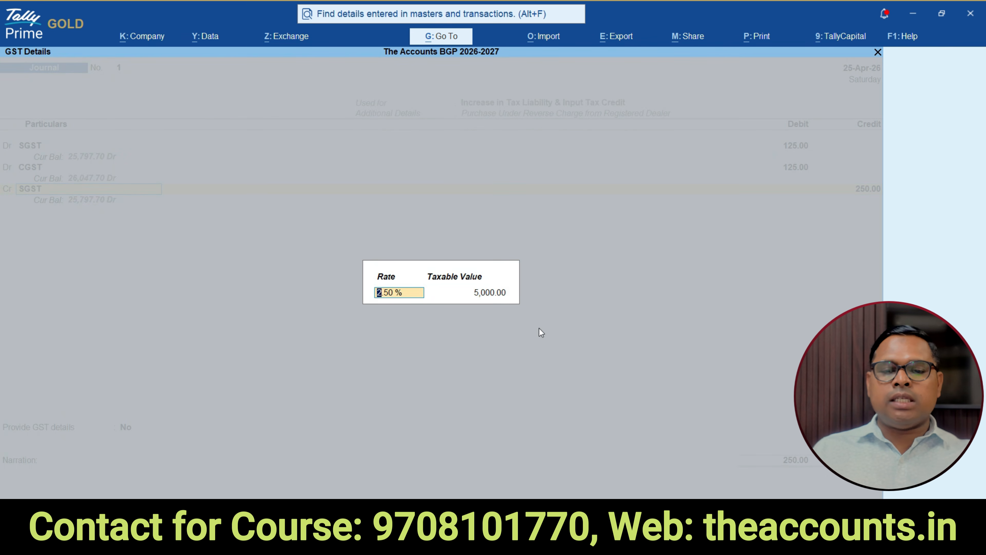
pyautogui.press('Return')
pyautogui.press('Return')
pyautogui.write('125')
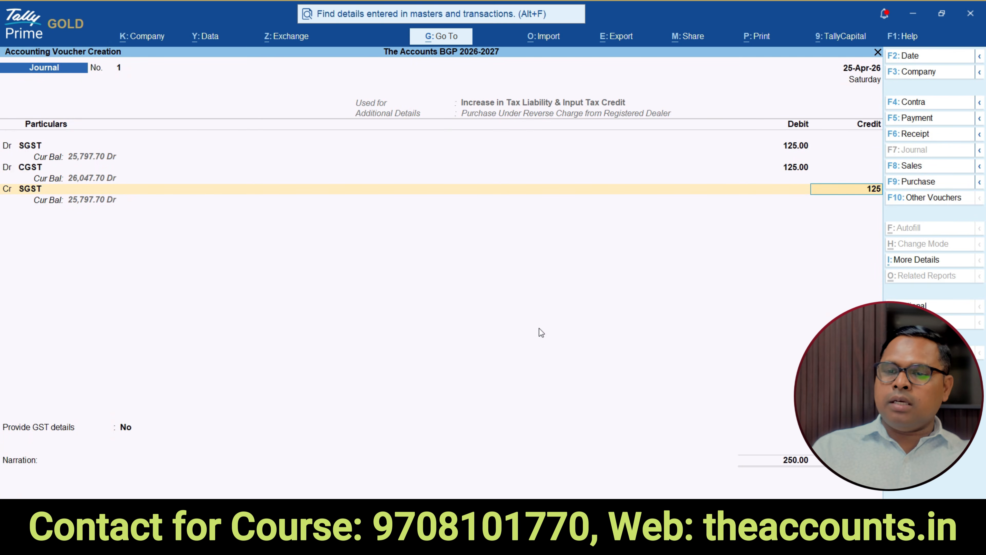
pyautogui.press('Return')
# Step: Credit the CGST ledger 125, keeping the 2.5% rate and the 5,000 taxable value
pyautogui.press('Return')
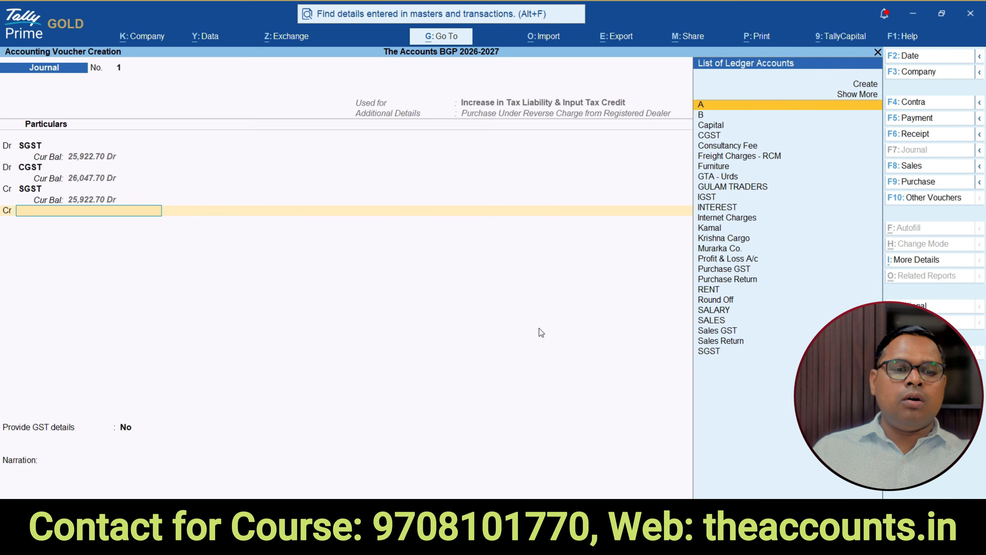
pyautogui.write('cg')
pyautogui.press('Return')
pyautogui.press('Return')
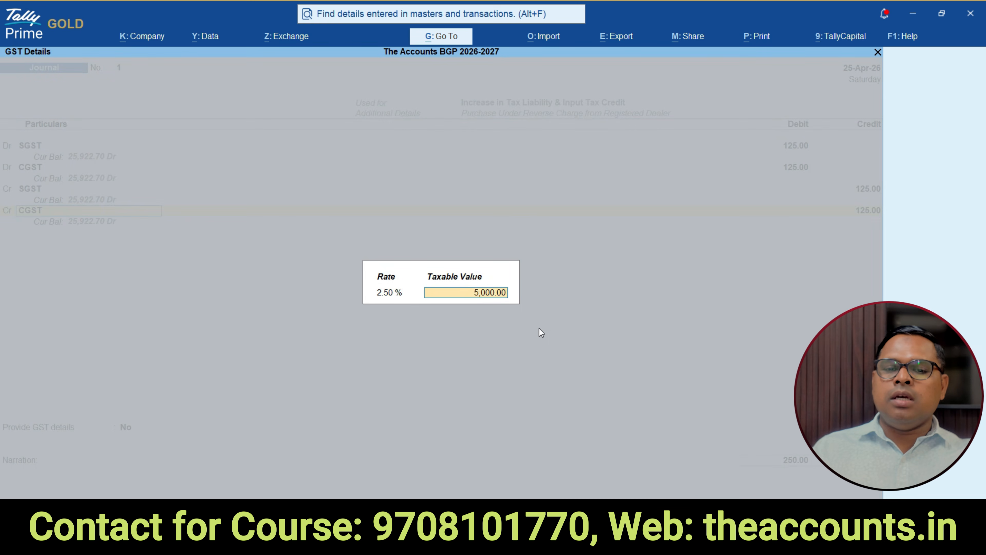
pyautogui.press('Return')
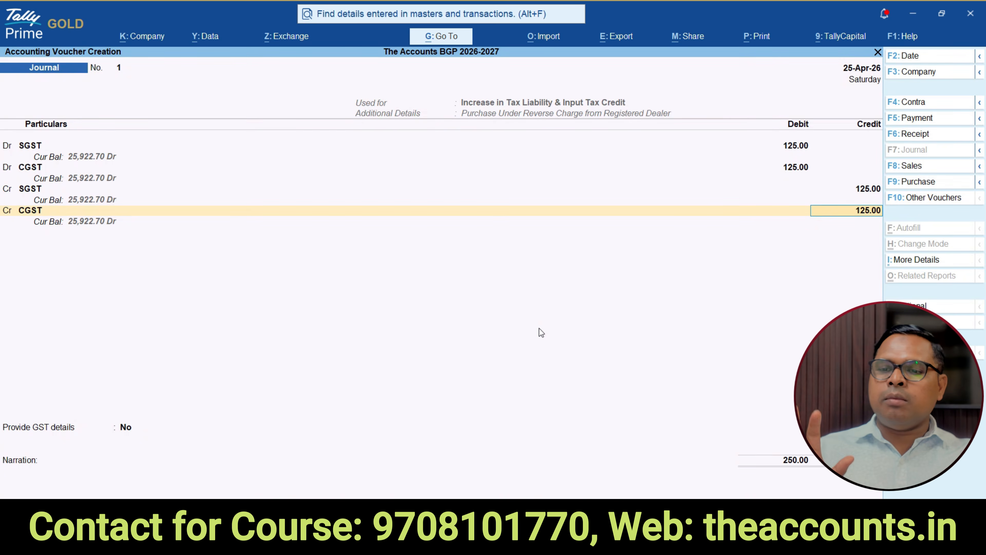
pyautogui.press('Return')
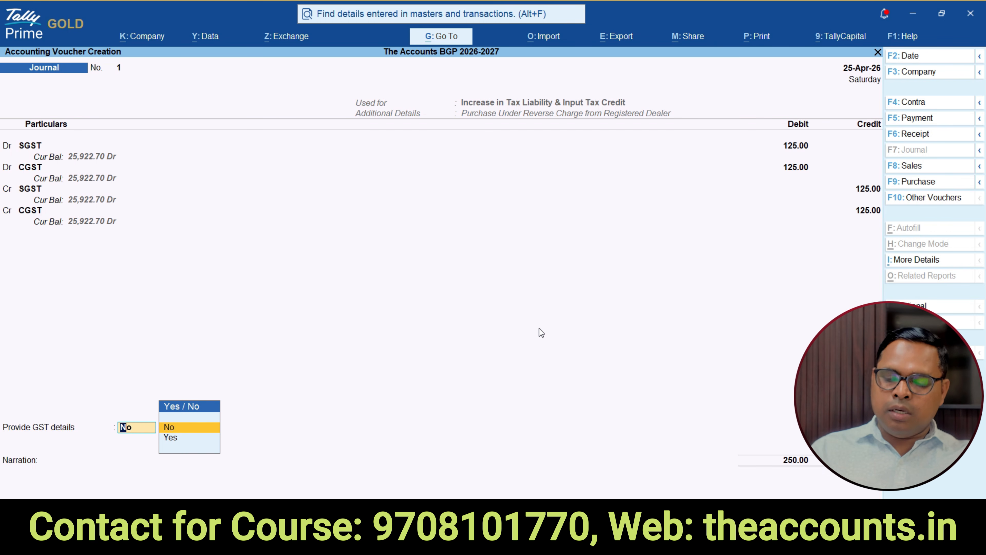
# Step: Enable GST details for the journal and choose Krishna Cargo as the party, keeping its state and registration type
pyautogui.press('Down')
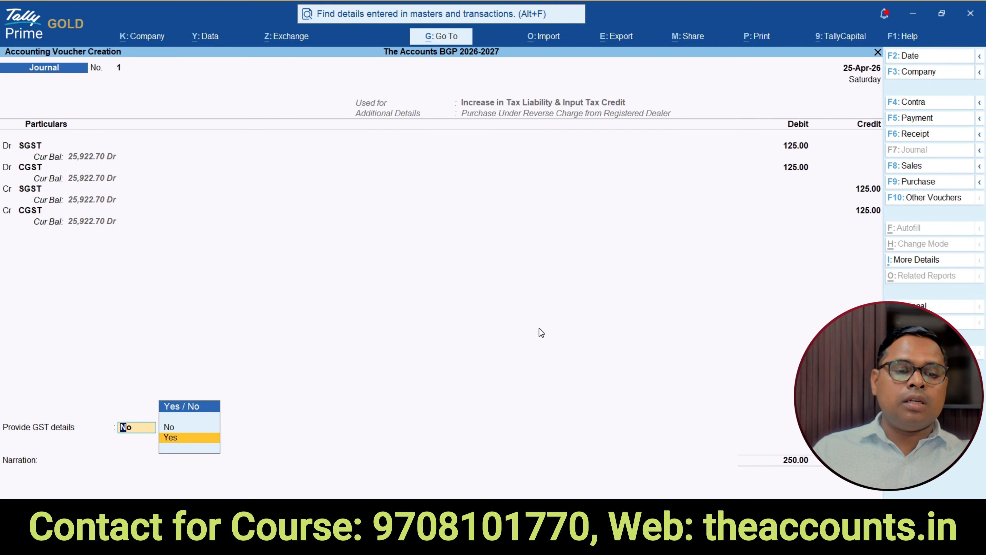
pyautogui.press('Return')
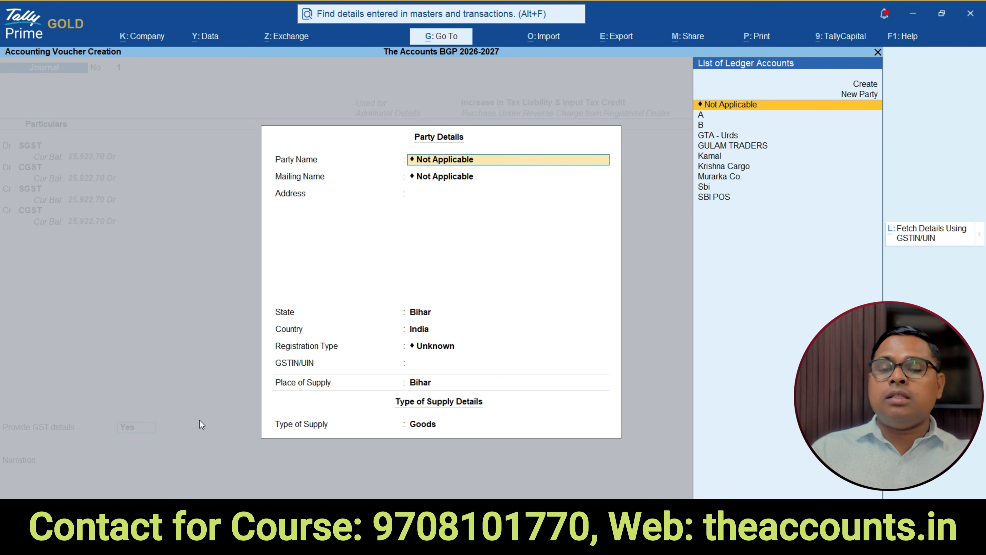
pyautogui.write('Kri')
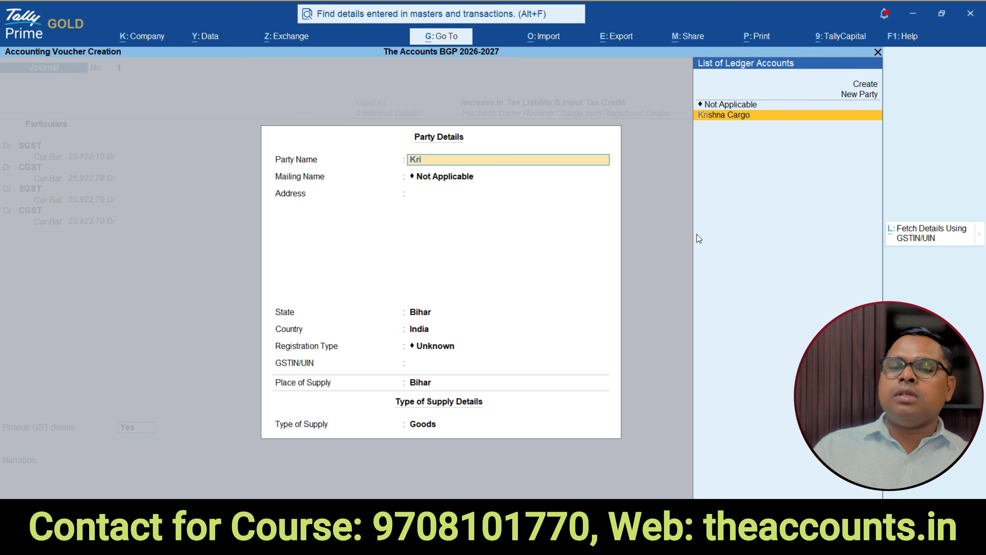
pyautogui.press('Return')
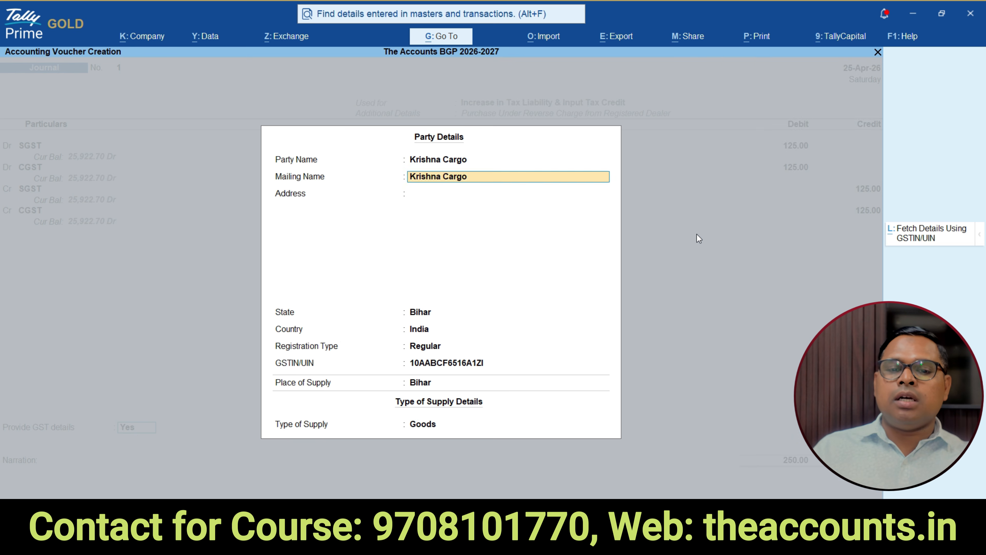
pyautogui.press('Return')
pyautogui.press('Return')
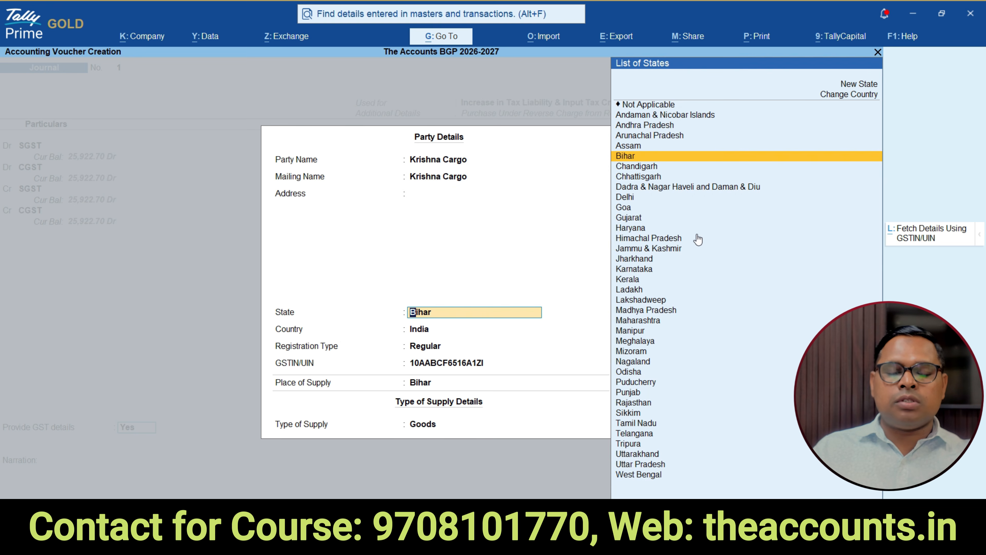
pyautogui.press('Return')
pyautogui.press('Return')
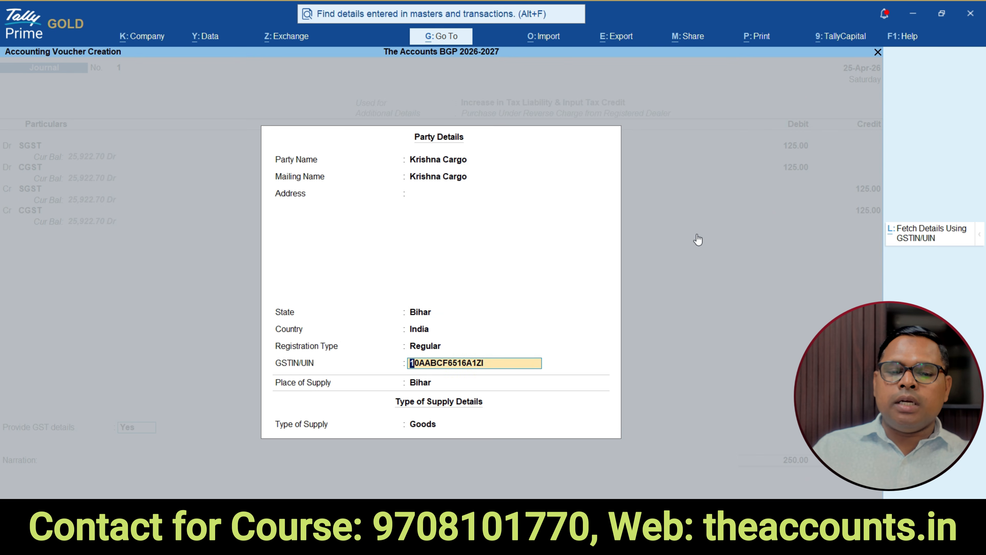
# Step: Keep the party's GSTIN, set the type of supply to Services and save the journal voucher
pyautogui.press('Return')
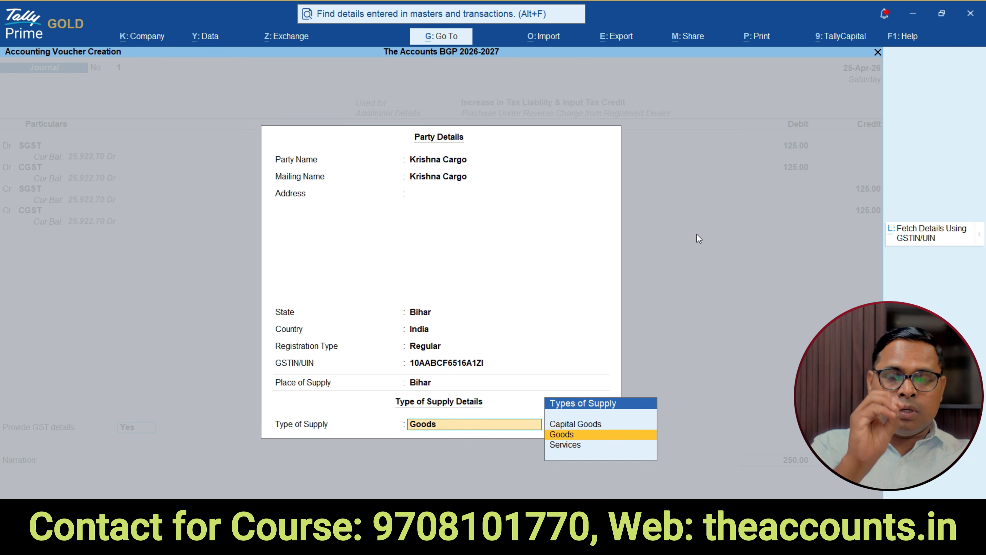
pyautogui.press('Down')
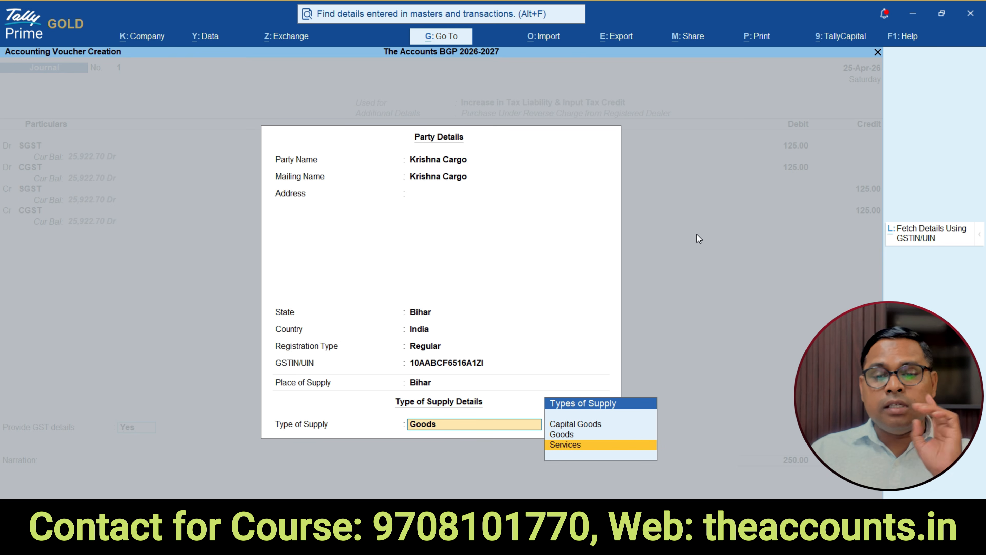
pyautogui.press('Return')
pyautogui.press('Return')
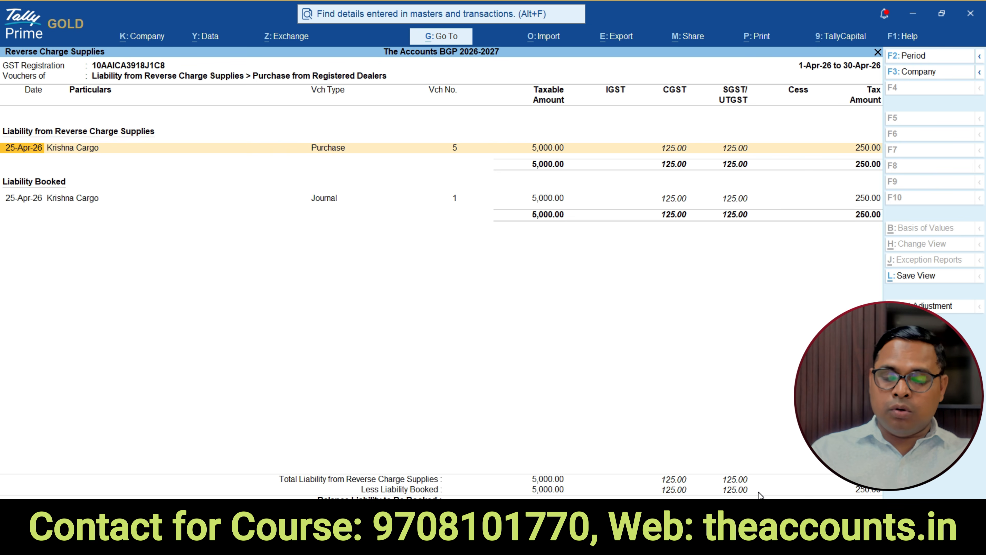
# Step: Go back to the Reverse Charge Supplies summary and open the liability vouchers for purchases from unregistered dealers
pyautogui.press('Escape')
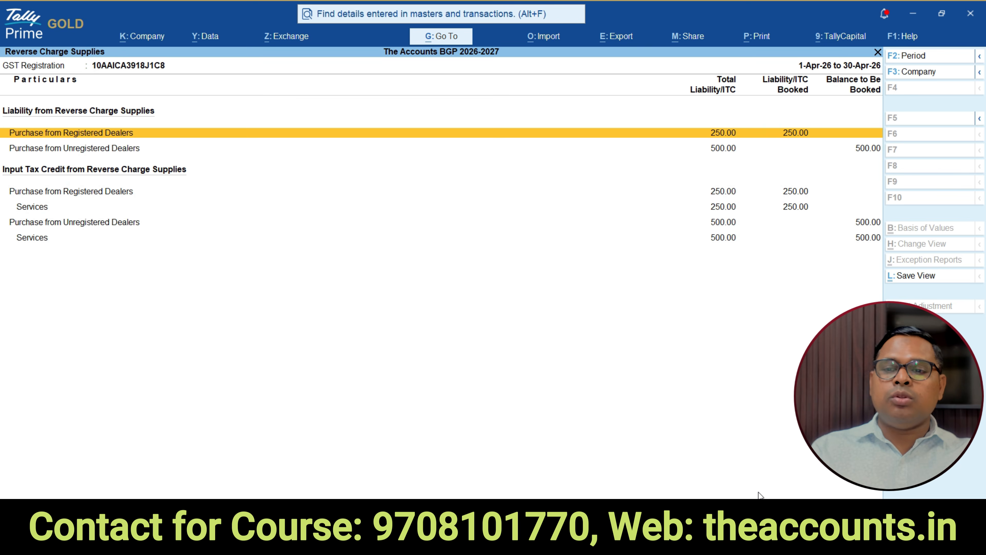
pyautogui.press('Down')
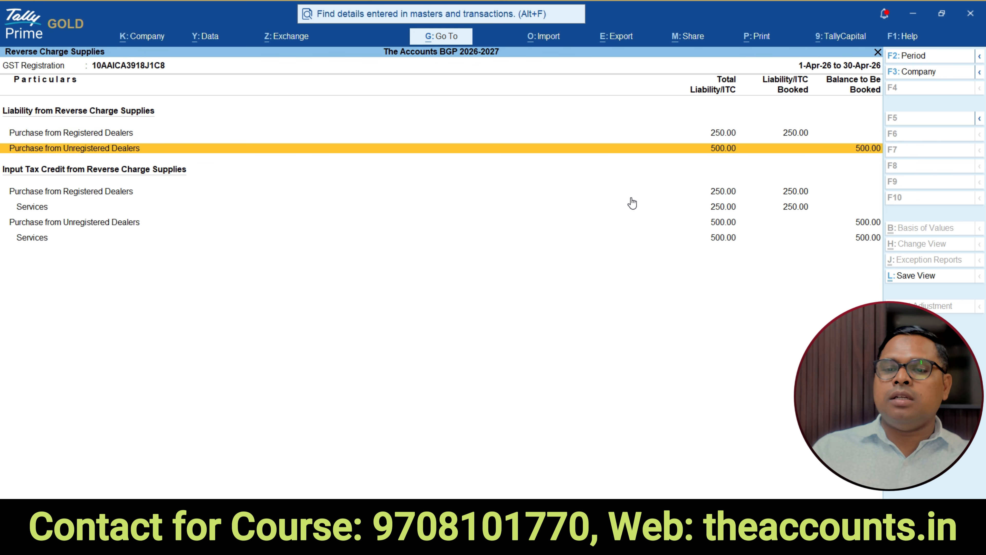
pyautogui.press('Return')
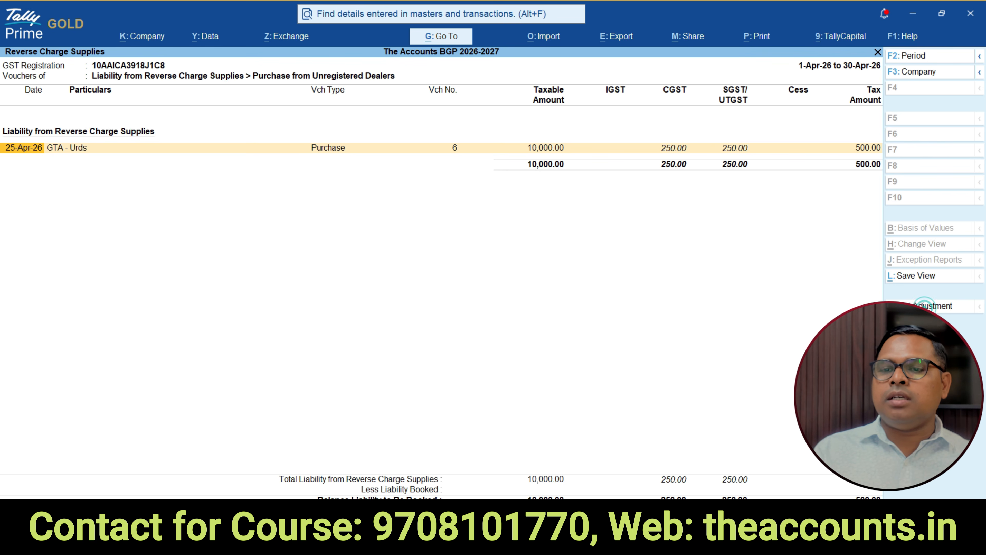
# Step: Start a GST stat adjustment for Increase in Tax Liability & Input Tax Credit with additional nature Purchase from Unregistered Dealer
pyautogui.click(924, 306)
pyautogui.press('Down')
pyautogui.press('Down')
pyautogui.press('Down')
pyautogui.press('Return')
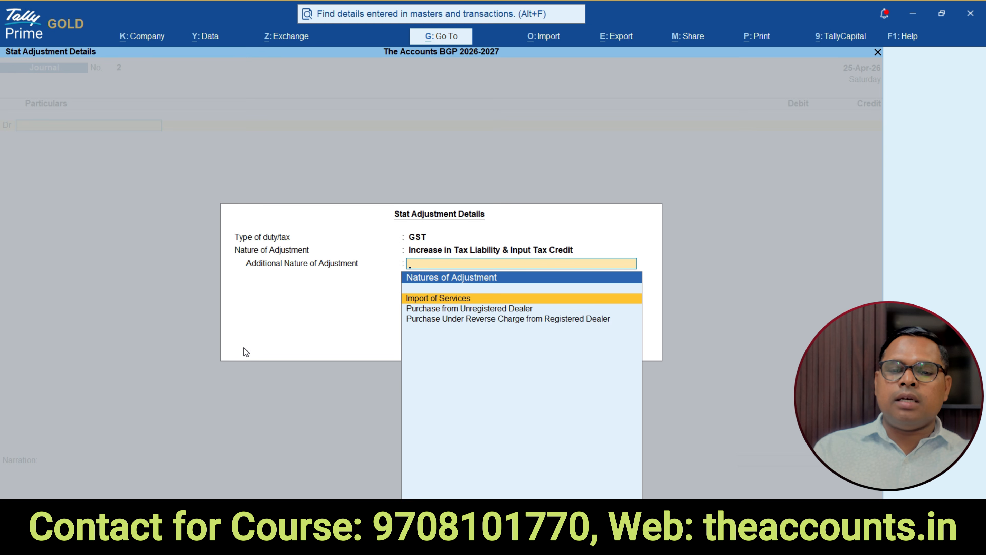
pyautogui.press('Down')
pyautogui.press('Return')
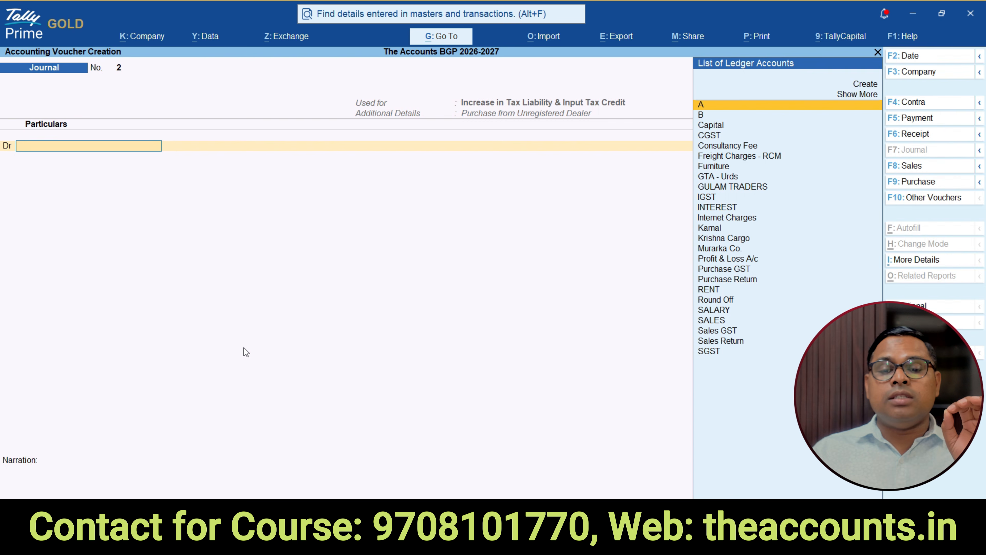
# Step: Debit SGST 250 in the journal at a rate of 2.5% on a taxable value of 10,000
pyautogui.write('sgst')
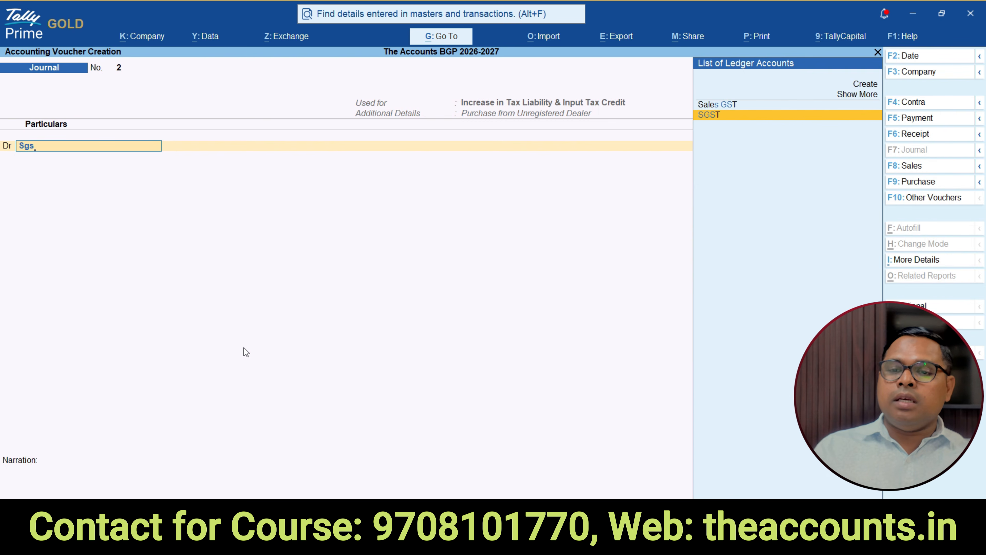
pyautogui.press('Return')
pyautogui.write('2.5')
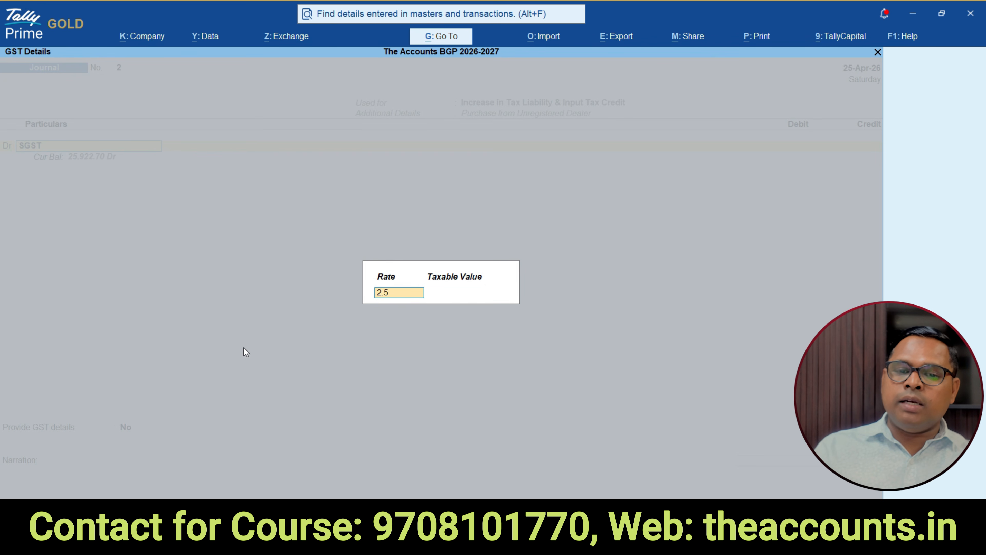
pyautogui.press('Return')
pyautogui.write('1000')
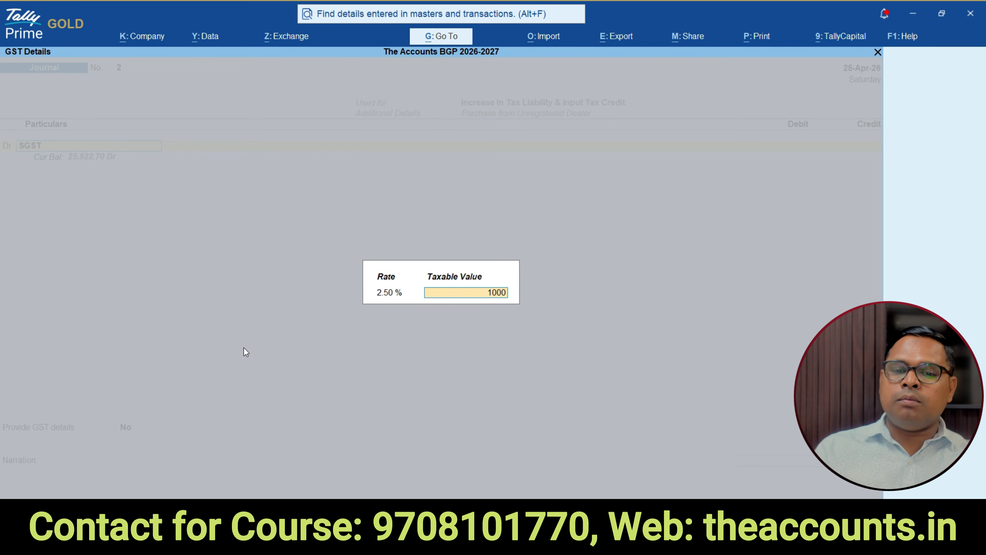
pyautogui.write('00')
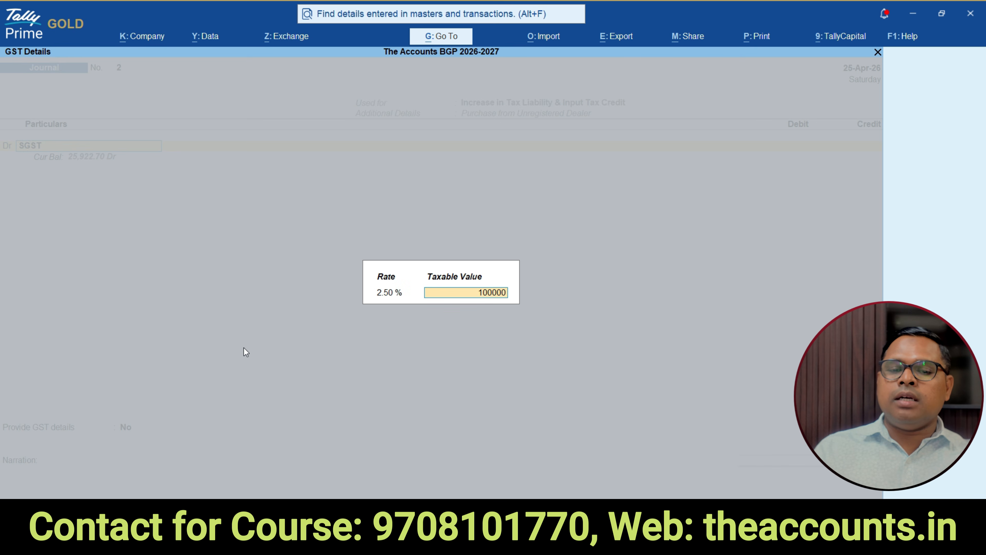
pyautogui.press('Return')
pyautogui.write('250')
pyautogui.press('Return')
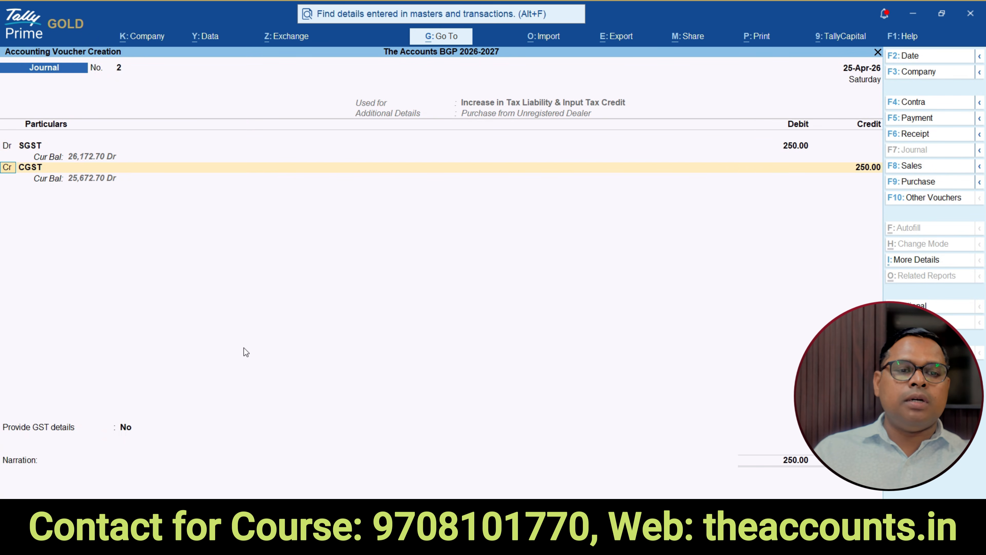
# Step: Make the second journal line a debit to CGST of 250 at 2.5% on a taxable value of 10,000
pyautogui.press('d')
pyautogui.press('Return')
pyautogui.press('Return')
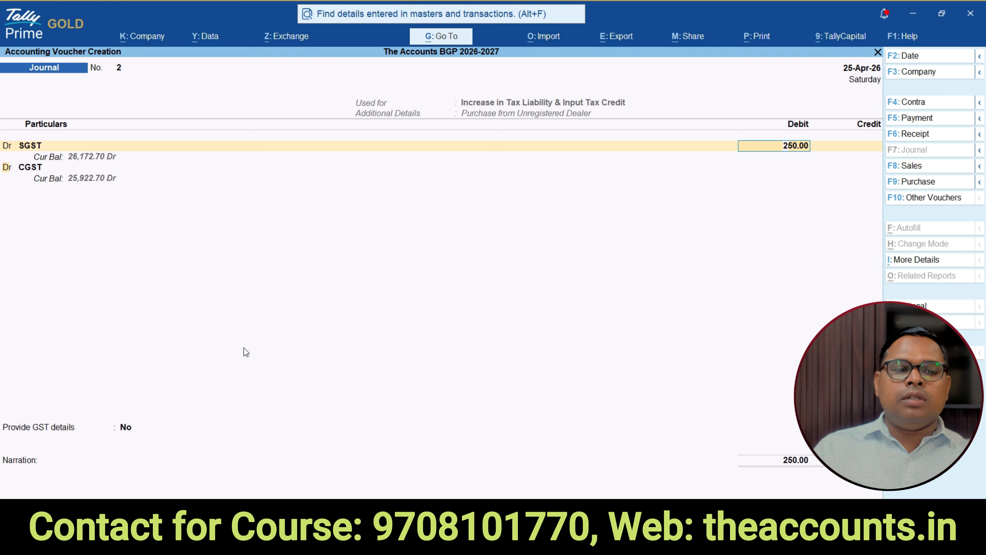
pyautogui.press('Return')
pyautogui.press('Return')
pyautogui.press('Return')
pyautogui.write('10000')
pyautogui.write('250')
pyautogui.press('Return')
pyautogui.press('Return')
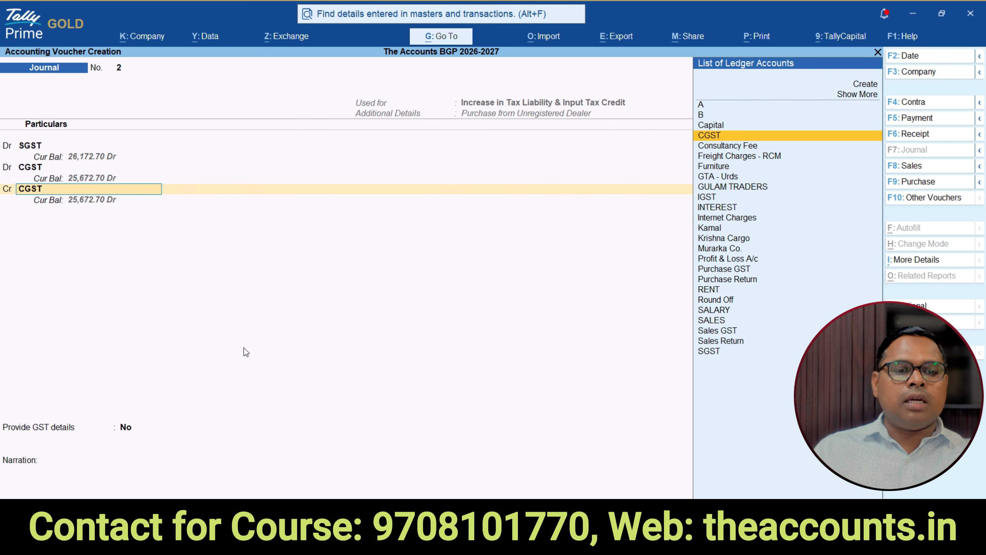
# Step: Credit SGST 250 in the journal, keeping the 2.5% rate and the 10,000 taxable value
pyautogui.write('sgs')
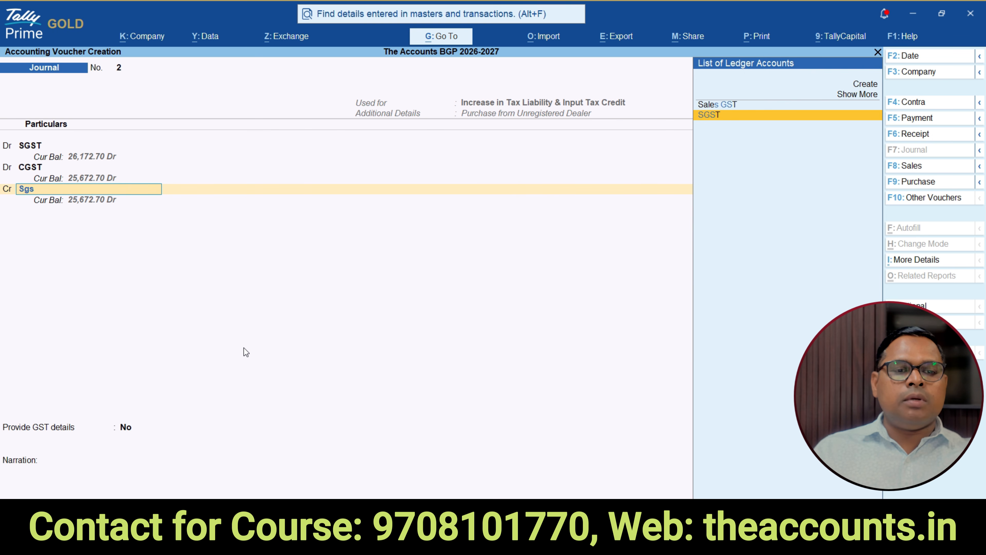
pyautogui.press('Return')
pyautogui.press('Return')
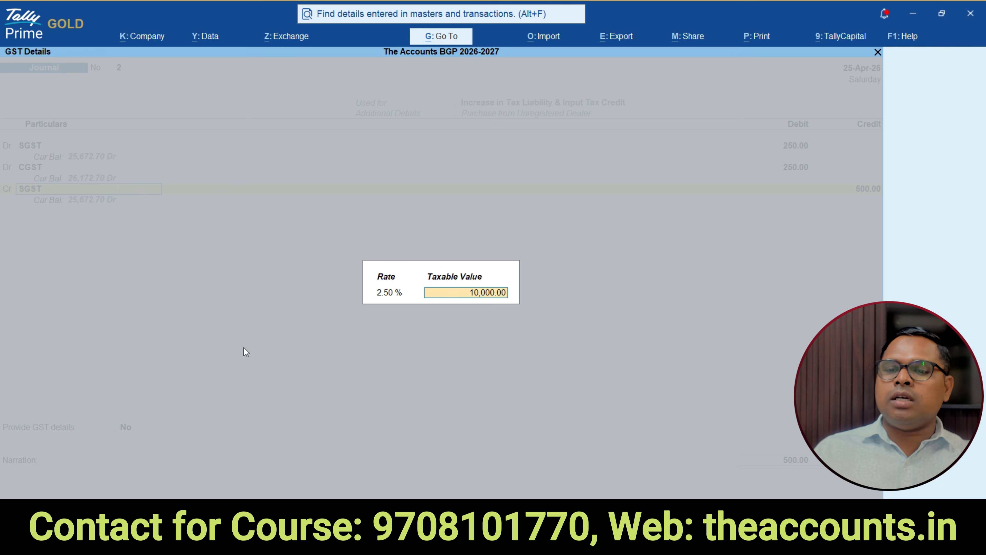
pyautogui.press('Return')
pyautogui.write('250')
pyautogui.press('Return')
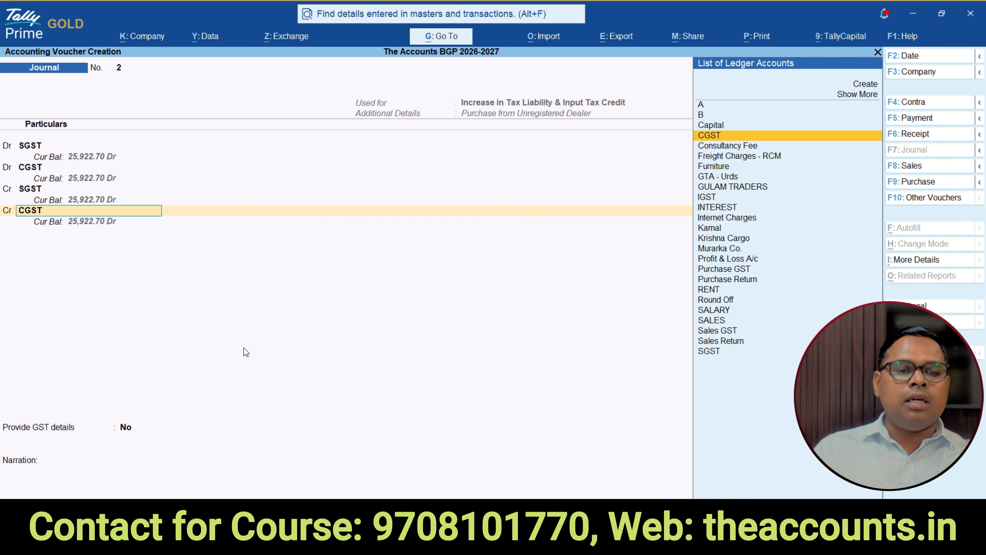
# Step: Credit CGST 250 as the final journal line, keeping the 2.5% rate and the 10,000 taxable value
pyautogui.press('Return')
pyautogui.press('Return')
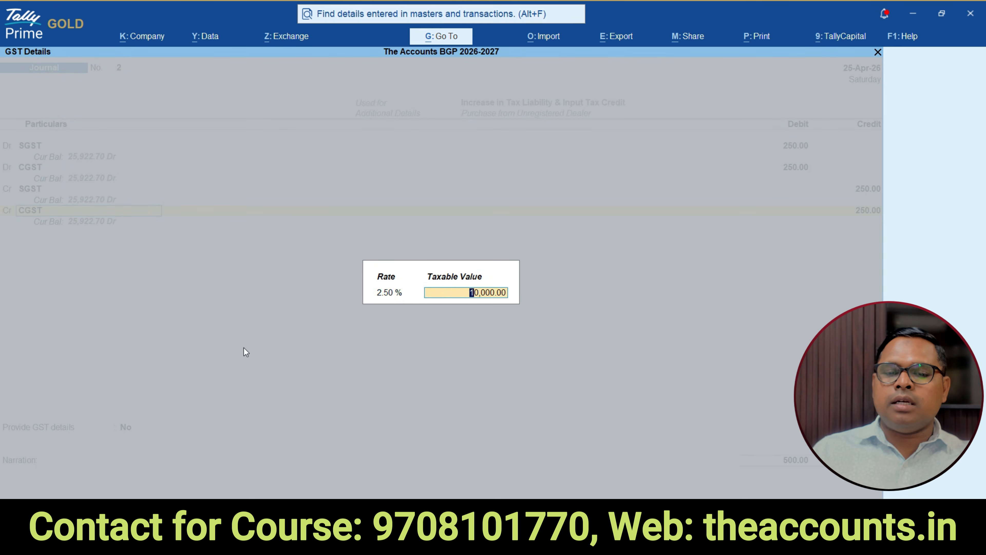
pyautogui.press('Return')
pyautogui.press('Return')
# Step: Enable GST details for the journal and choose GTA - Urds as the party
pyautogui.press('Down')
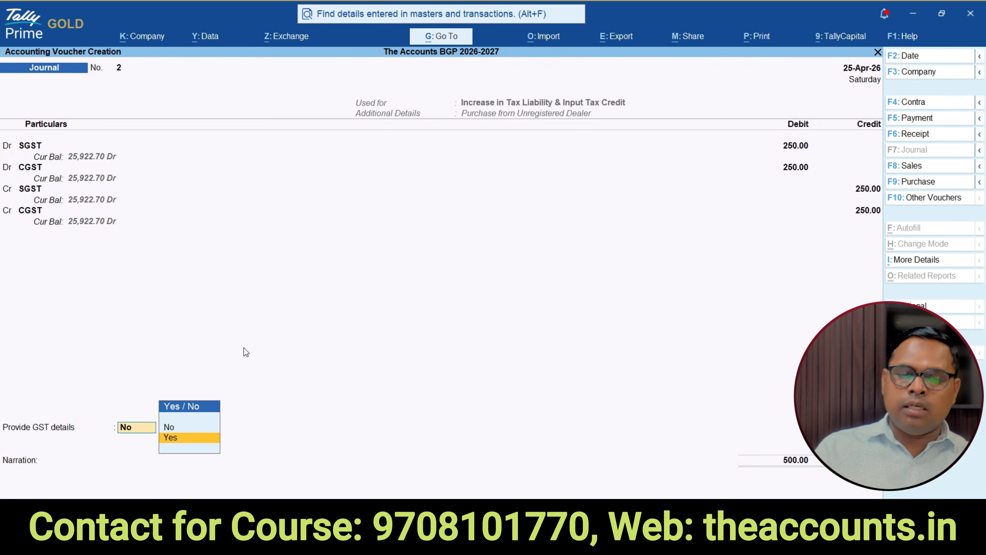
pyautogui.press('Return')
pyautogui.press('Escape')
pyautogui.press('Return')
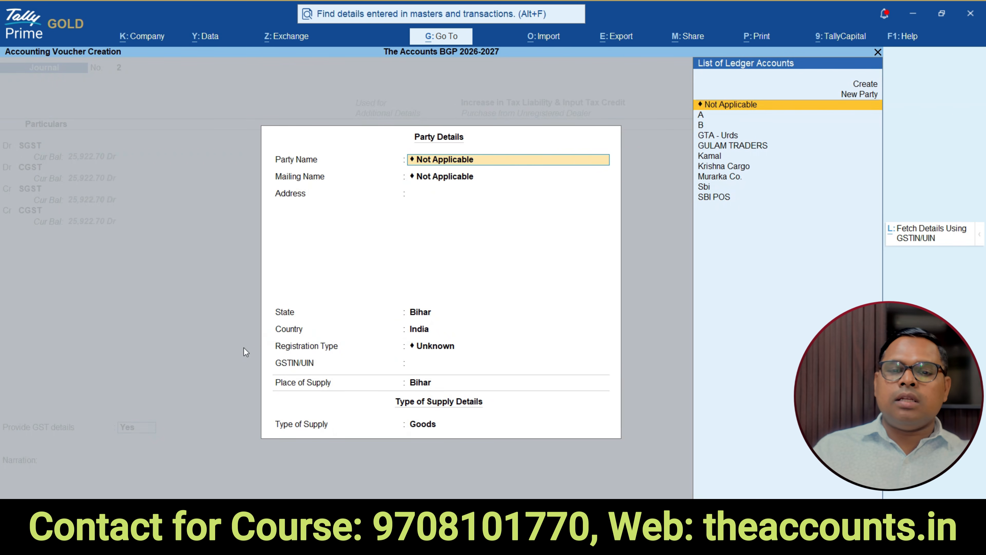
pyautogui.press('Down')
pyautogui.press('Down')
pyautogui.press('Down')
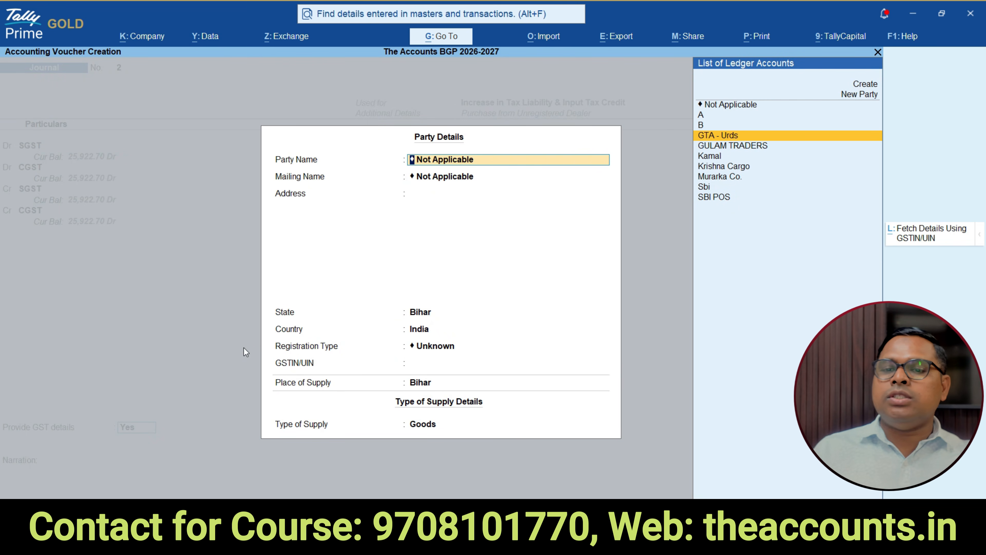
pyautogui.press('Return')
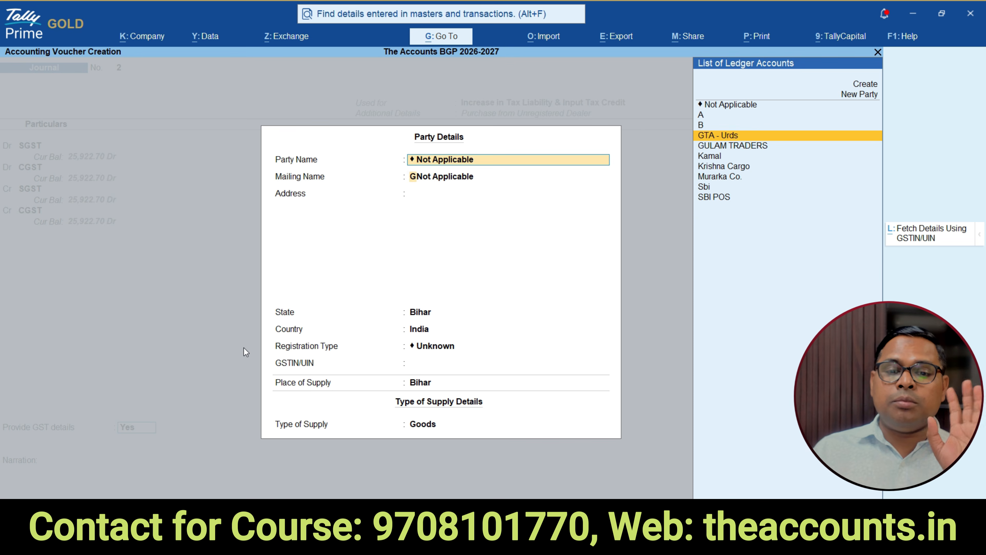
# Step: Keep the party's default details and Bihar as place of supply, set the type of supply to Services and save the journal
pyautogui.press('Return')
pyautogui.press('Return')
pyautogui.press('Return')
pyautogui.press('Return')
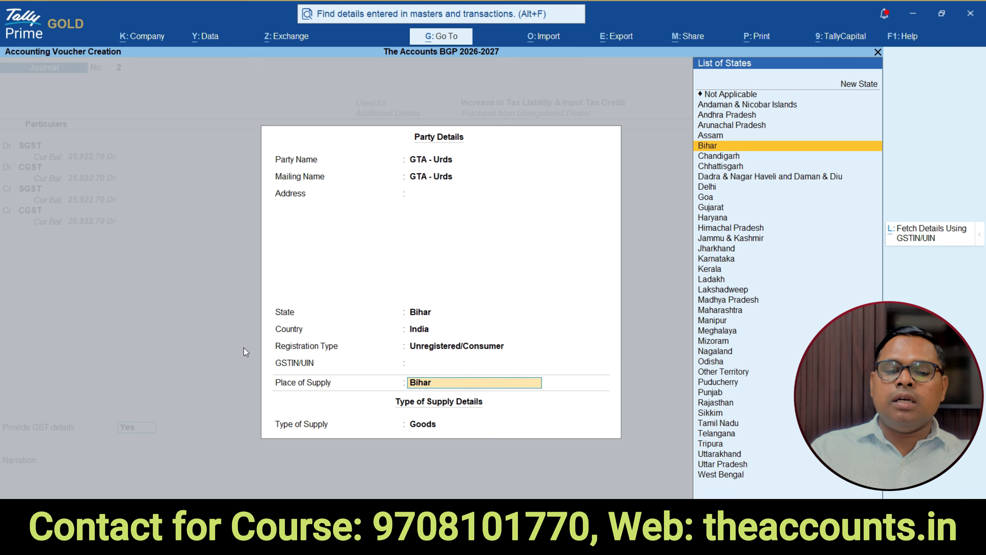
pyautogui.press('Return')
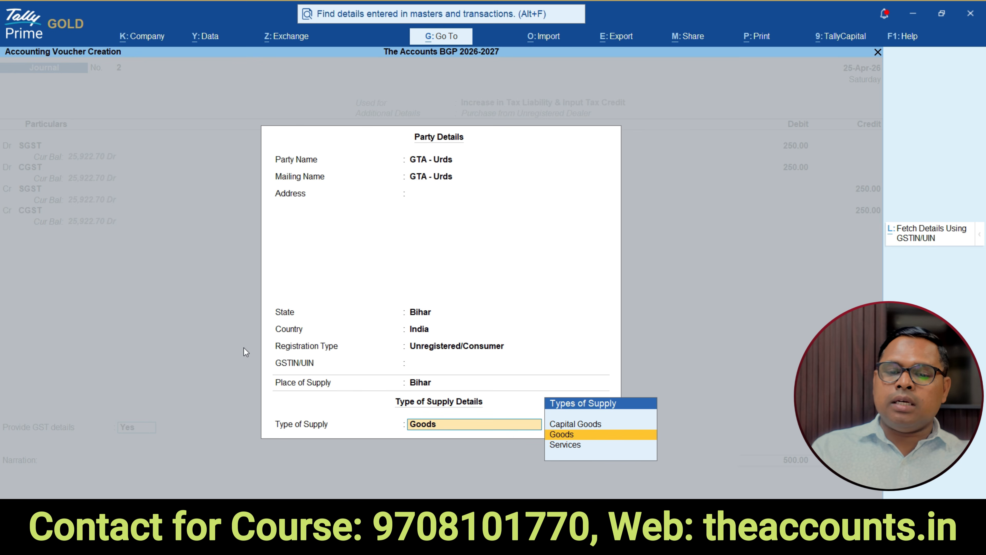
pyautogui.press('Down')
pyautogui.press('Return')
pyautogui.press('Return')
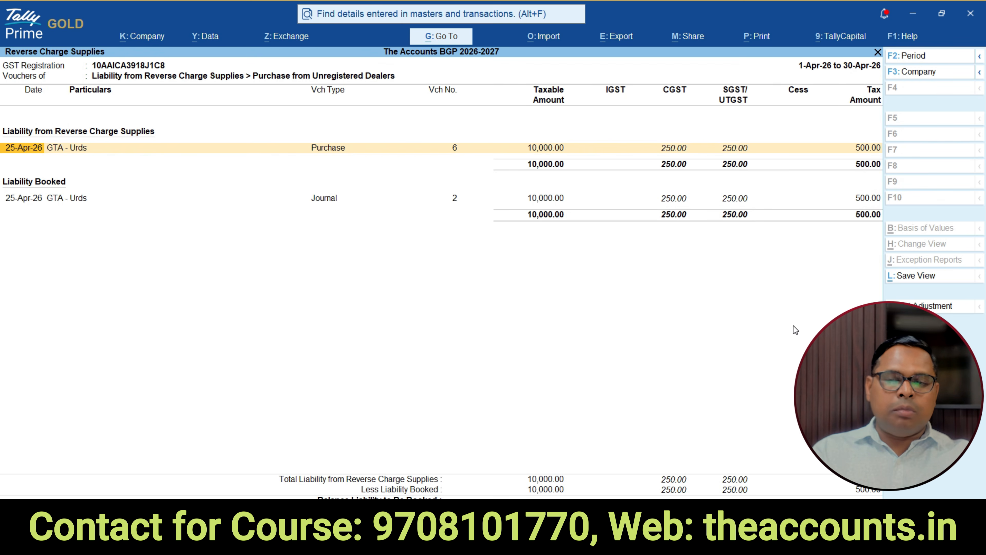
# Step: Close the unregistered dealer vouchers and the Reverse Charge Supplies summary, and return to the Gateway of Tally
pyautogui.press('Escape')
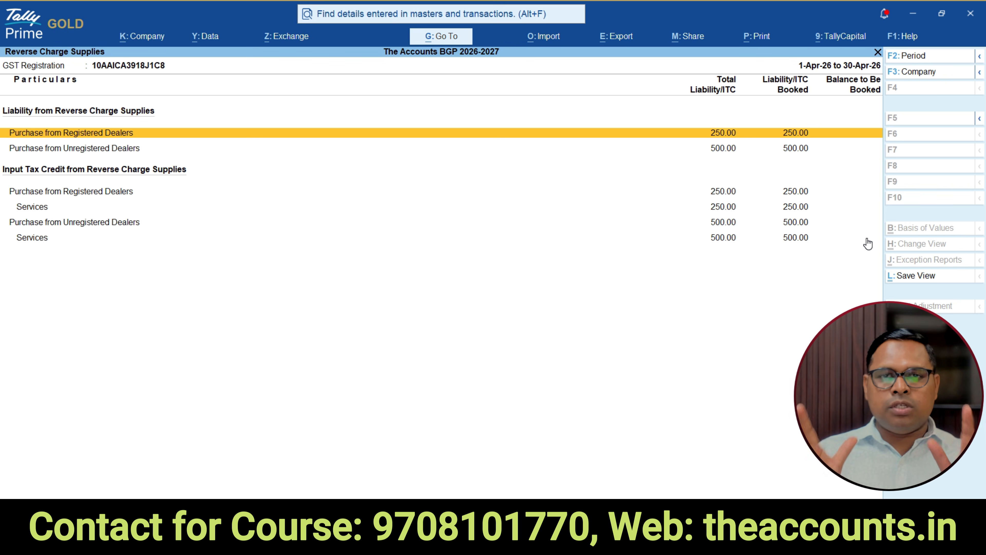
pyautogui.press('Escape')
pyautogui.press('Escape')
pyautogui.press('Escape')
pyautogui.press('Escape')
pyautogui.press('Escape')
pyautogui.press('Home')
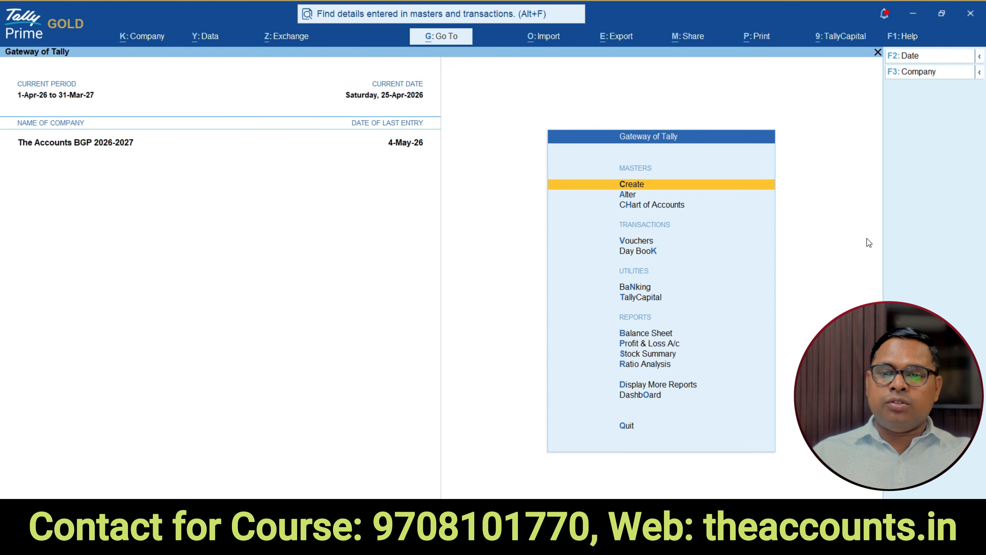
# Step: Open the Balance Sheet in detailed form and drill down into the Duties & Taxes group
pyautogui.press('b')
pyautogui.hotkey('alt', 'F5')
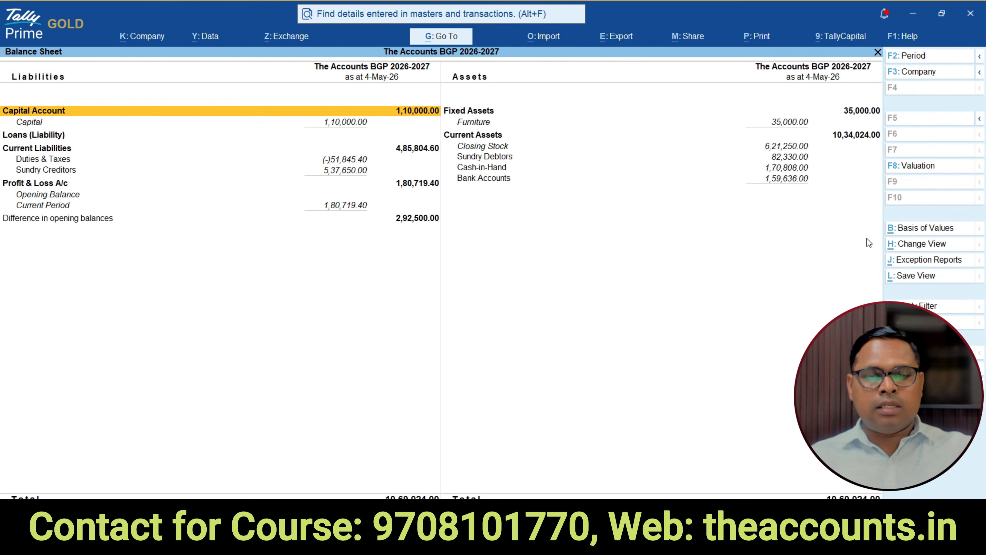
pyautogui.press('Down')
pyautogui.press('Down')
pyautogui.press('Down')
pyautogui.press('Down')
pyautogui.press('Return')
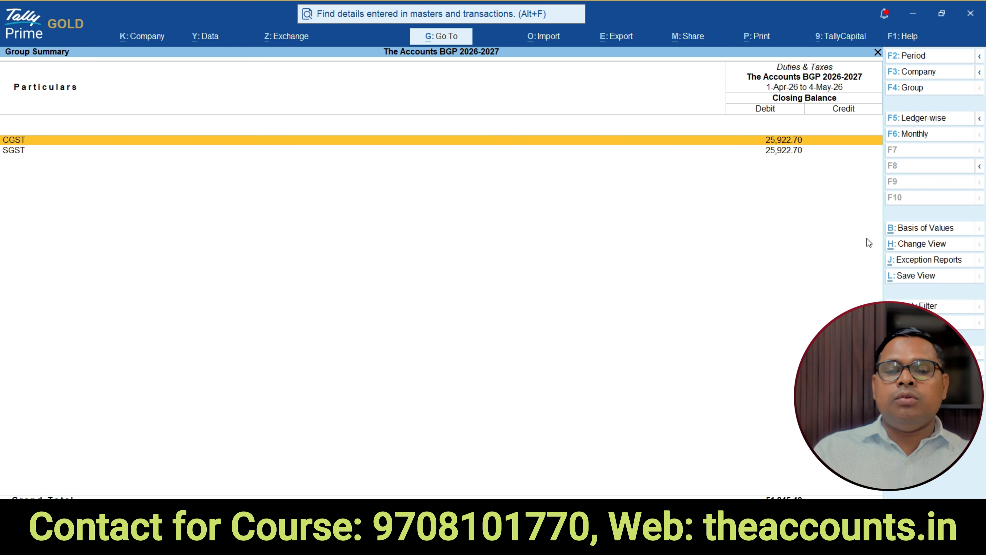
# Step: Open the SGST ledger's April vouchers and examine the debit and credit amounts of journals 1 and 2
pyautogui.press('Down')
pyautogui.press('Return')
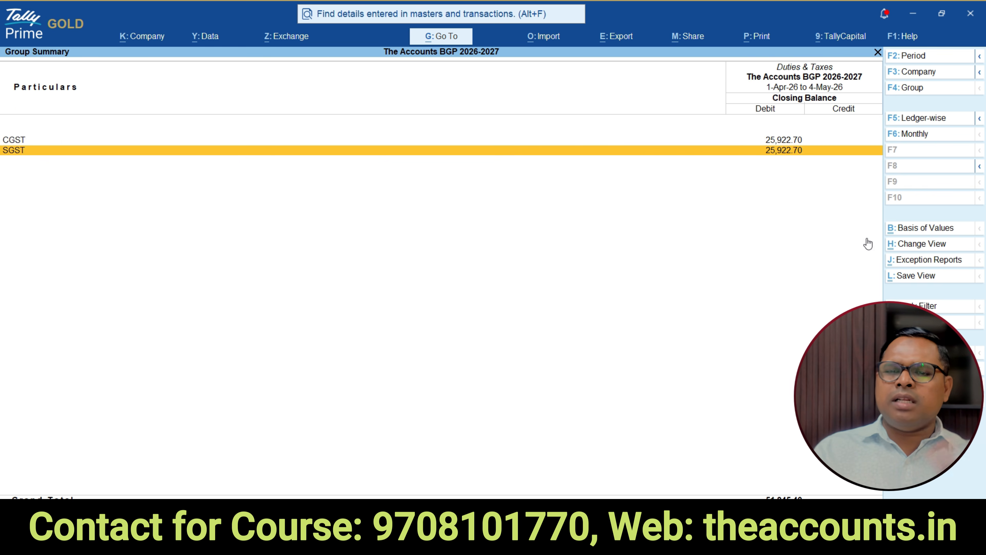
pyautogui.press('Up')
pyautogui.press('Return')
pyautogui.press('Down')
pyautogui.press('Down')
pyautogui.press('Down')
pyautogui.press('Down')
pyautogui.press('Down')
pyautogui.press('Down')
pyautogui.press('Down')
pyautogui.press('Down')
pyautogui.click(794, 191)
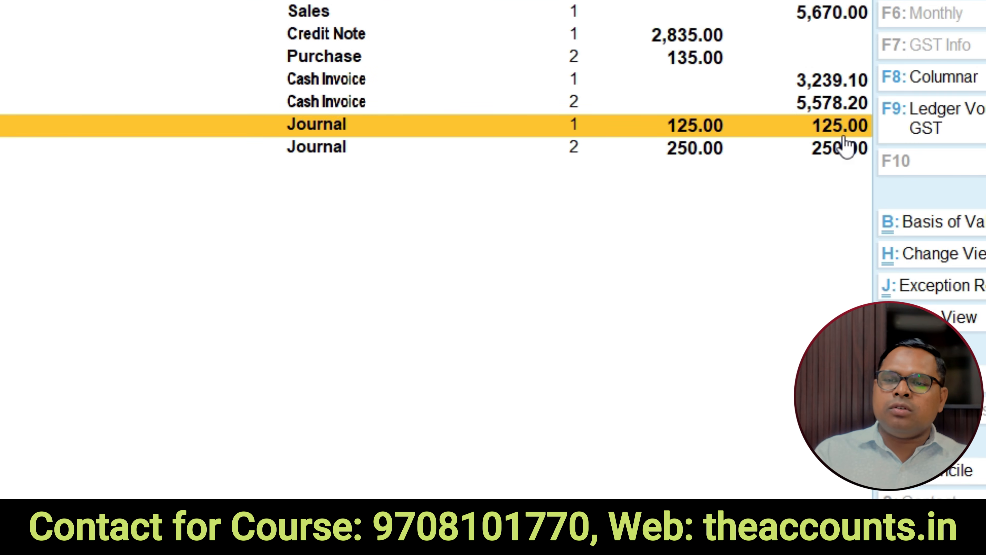
pyautogui.click(685, 148)
pyautogui.click(830, 152)
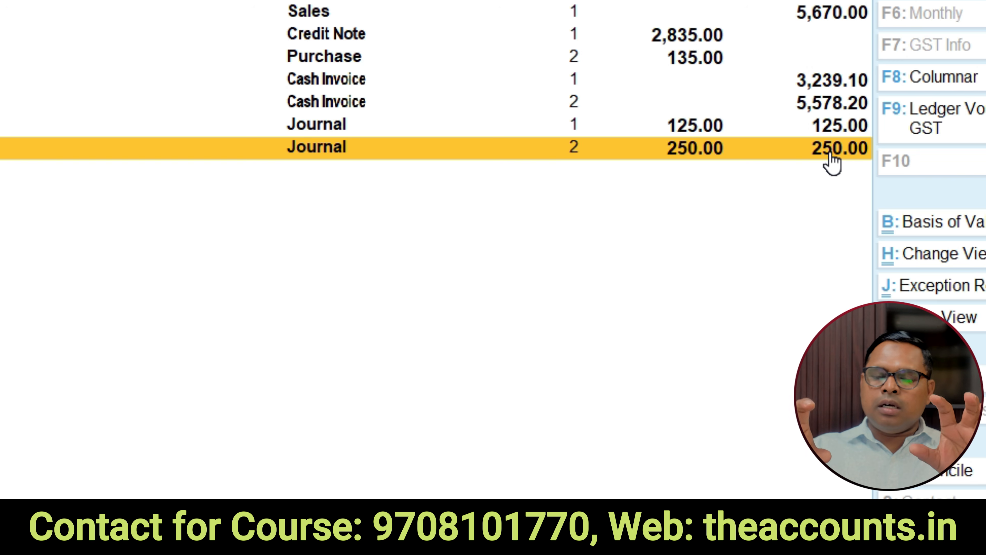
# Step: Close the SGST ledger, the Duties & Taxes group and the Balance Sheet
pyautogui.press('Escape')
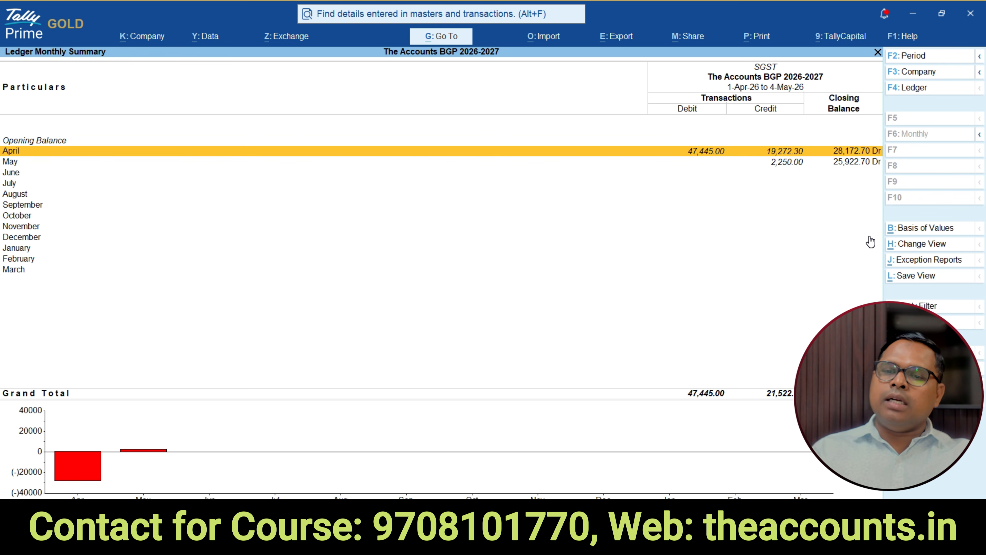
pyautogui.press('Escape')
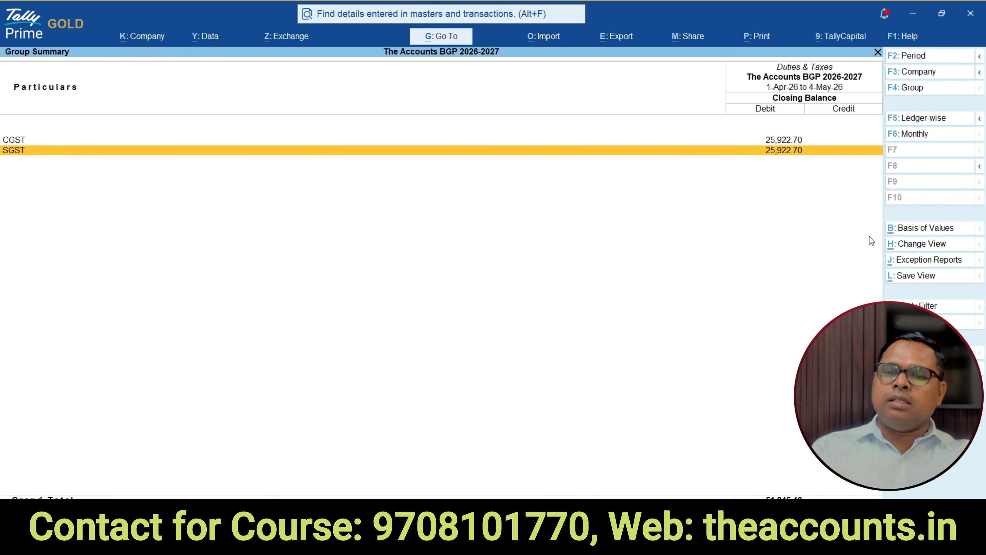
pyautogui.press('Escape')
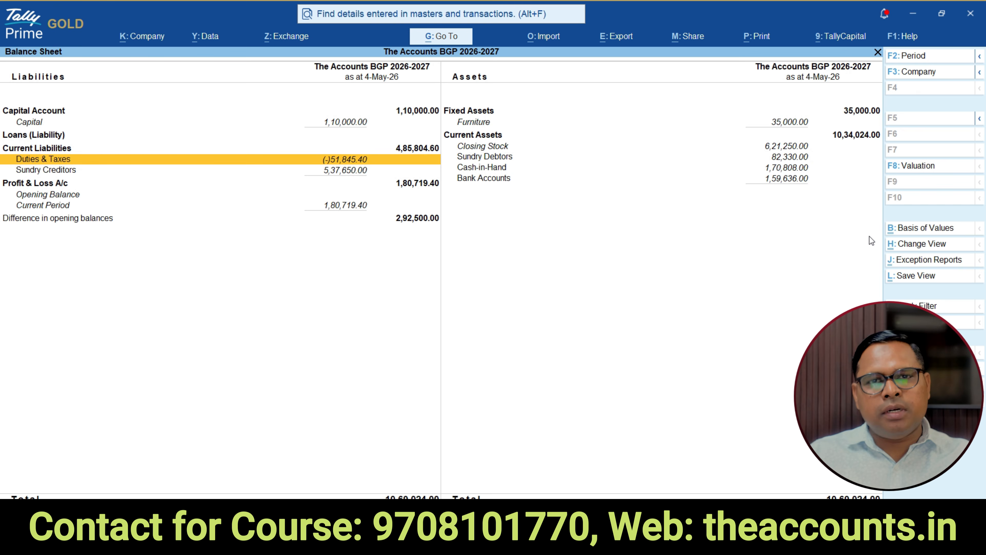
pyautogui.press('Escape')
pyautogui.press('Escape')
pyautogui.press('Escape')
pyautogui.press('Escape')
pyautogui.press('Escape')
# Step: Start a payment voucher and set its date to 21-May-26
pyautogui.press('v')
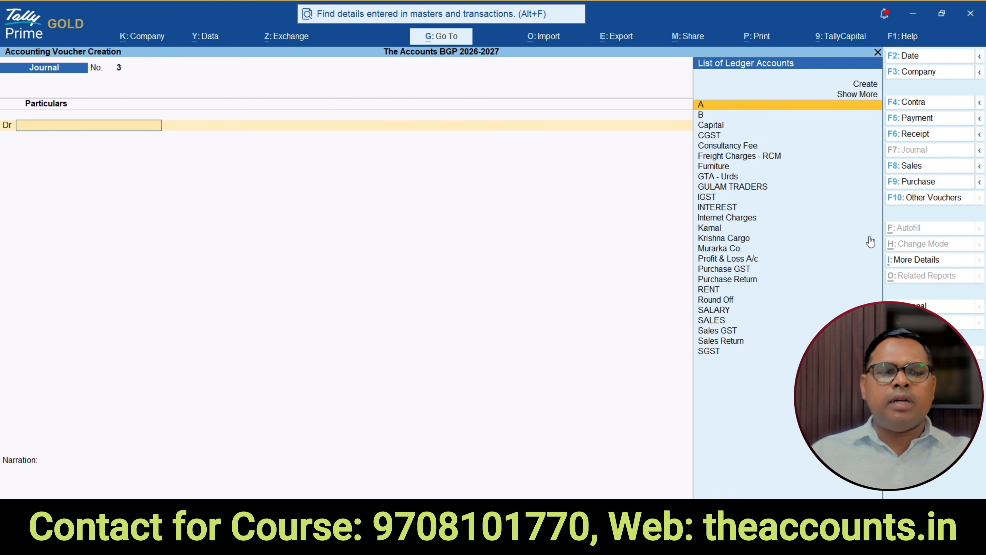
pyautogui.click(917, 121)
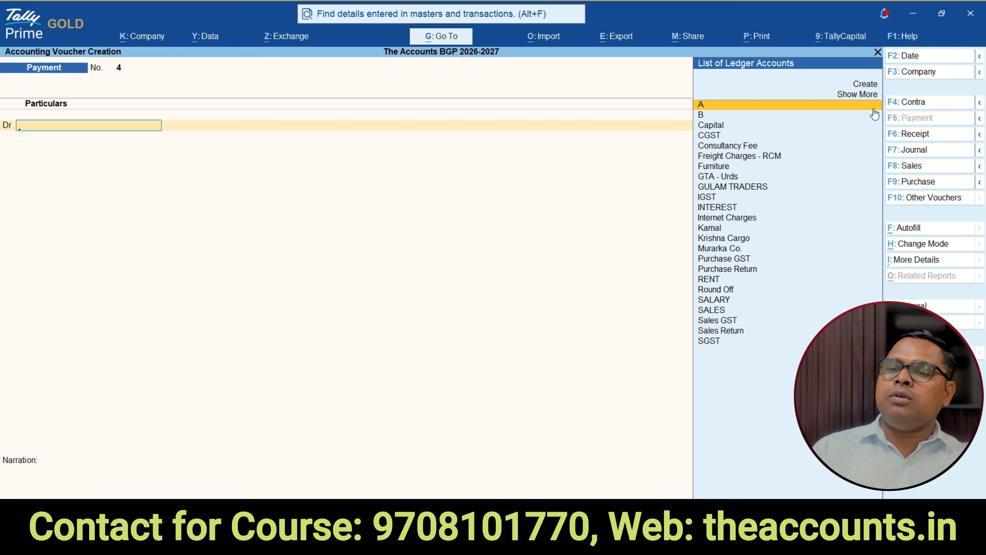
pyautogui.click(928, 58)
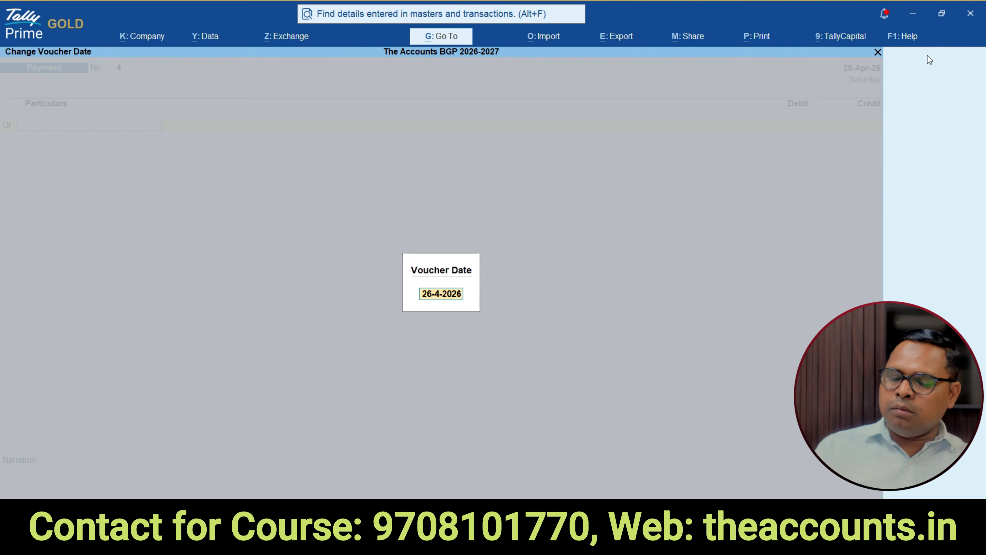
pyautogui.write('26.5')
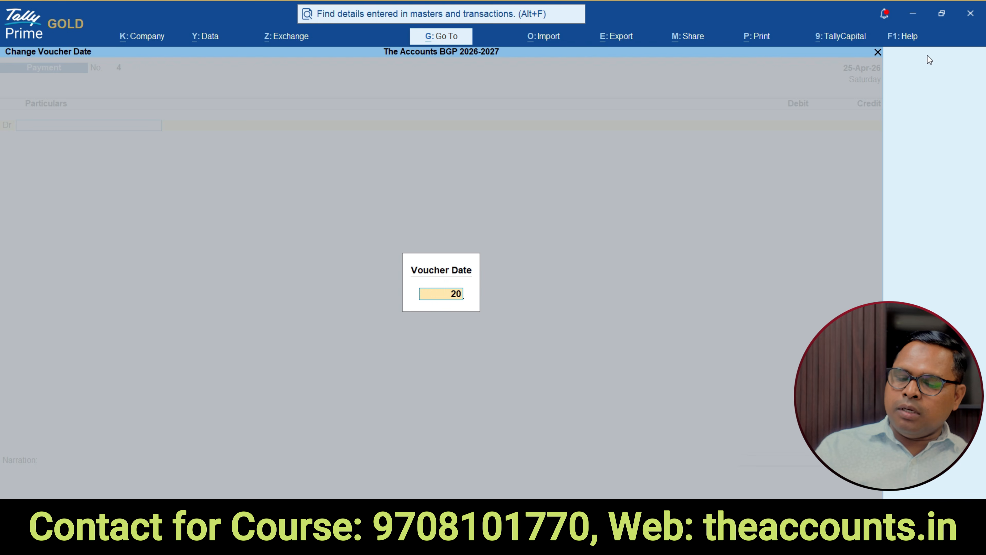
pyautogui.press('Return')
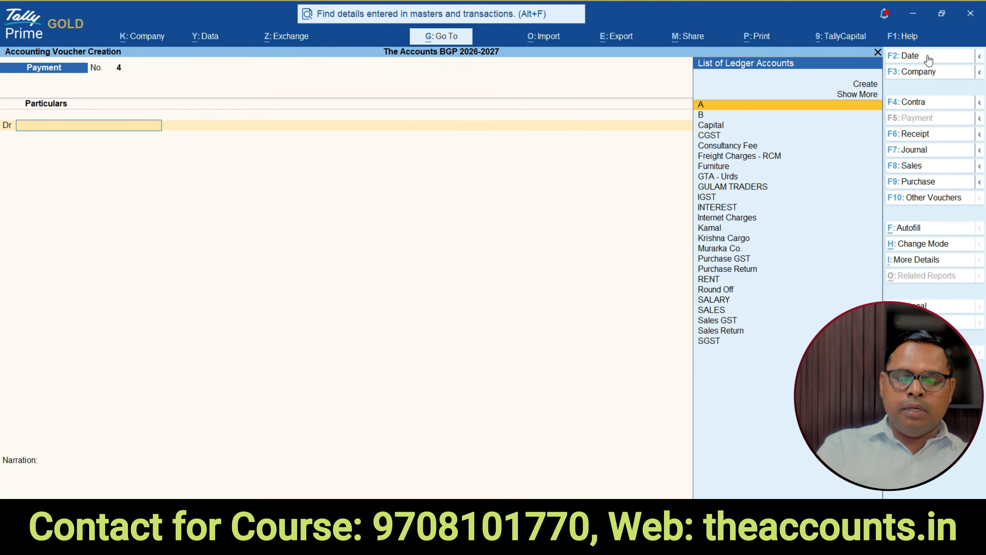
# Step: Debit SGST with 375 and CGST with 375 in the payment voucher
pyautogui.write('sgs')
pyautogui.press('Return')
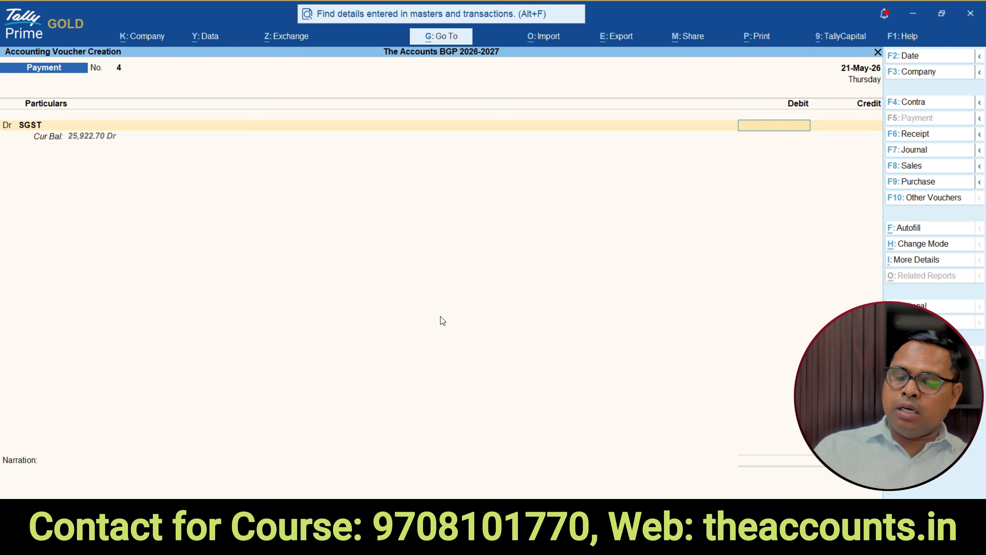
pyautogui.write('375')
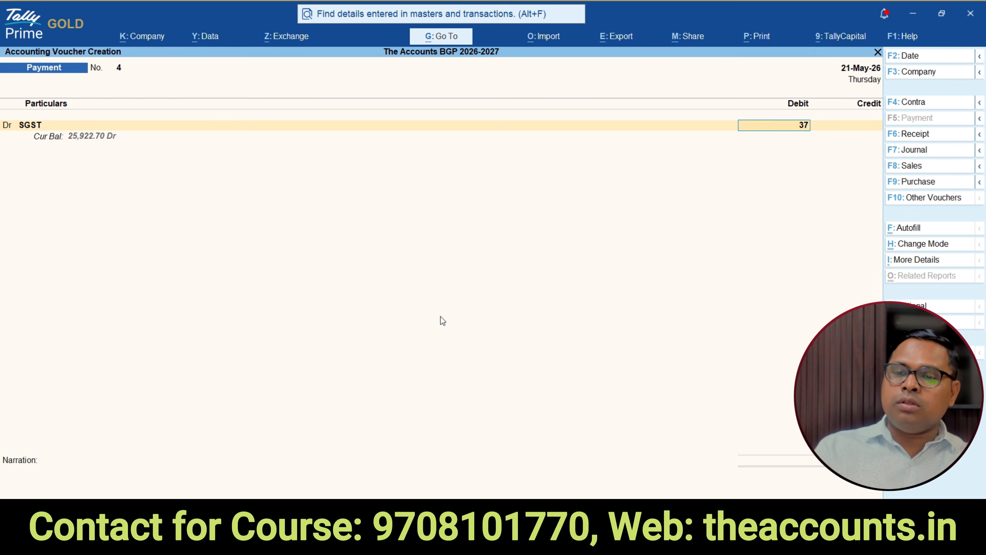
pyautogui.press('Return')
pyautogui.press('d')
pyautogui.press('Return')
pyautogui.write('cgst')
pyautogui.press('Return')
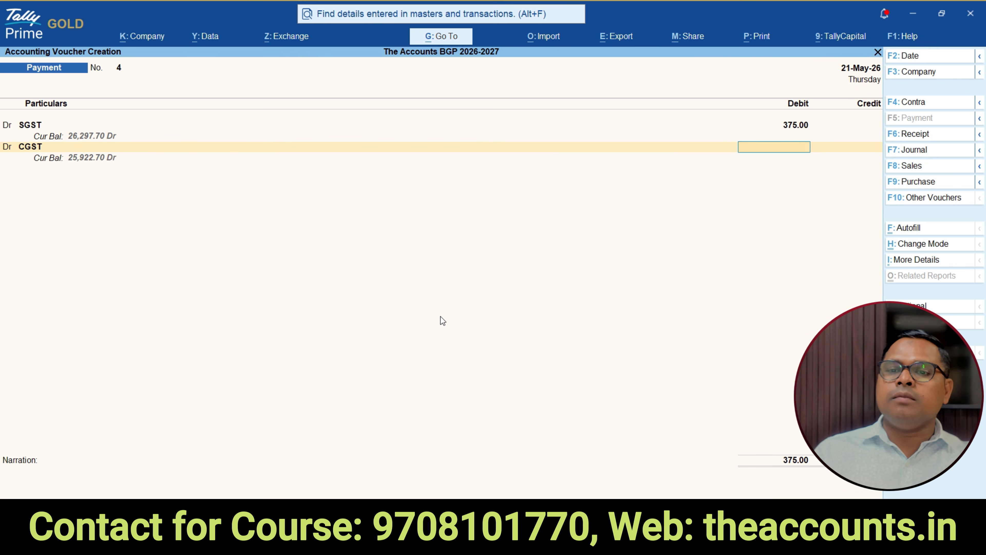
pyautogui.write('375')
pyautogui.press('Return')
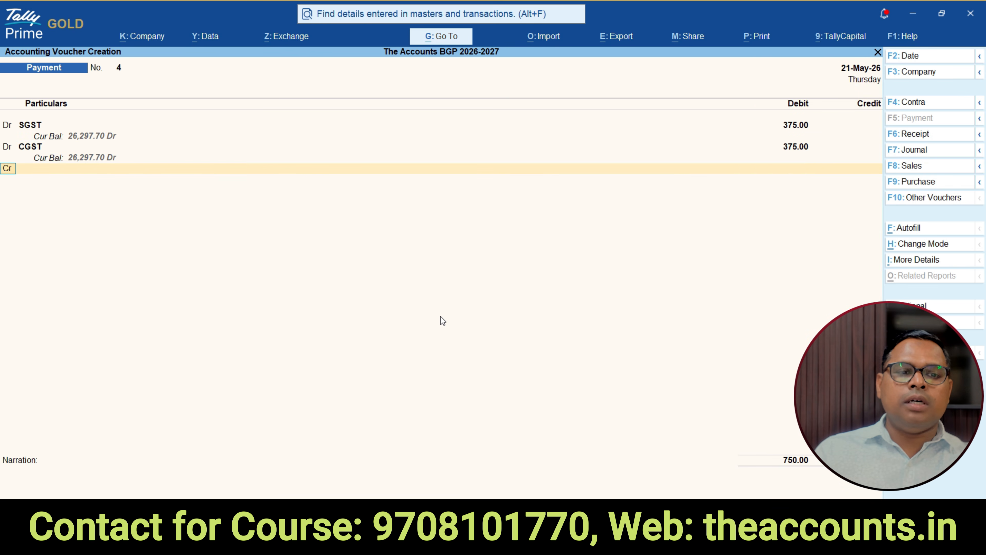
# Step: Credit the Sbi bank ledger with the full 750 and save the payment voucher
pyautogui.press('Return')
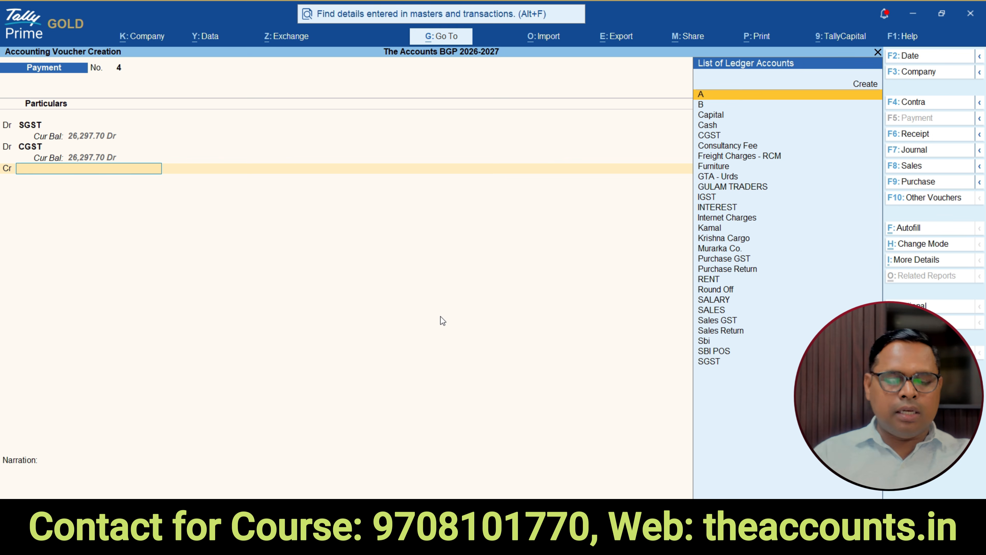
pyautogui.write('b')
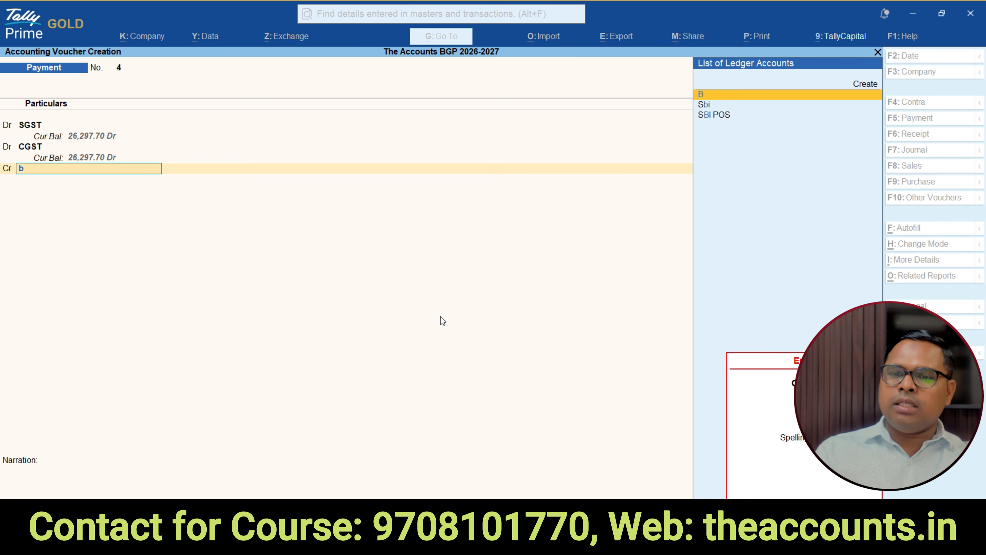
pyautogui.press('Down')
pyautogui.press('Return')
pyautogui.press('Return')
pyautogui.press('Return')
pyautogui.press('Return')
pyautogui.press('Return')
pyautogui.press('Return')
pyautogui.press('Return')
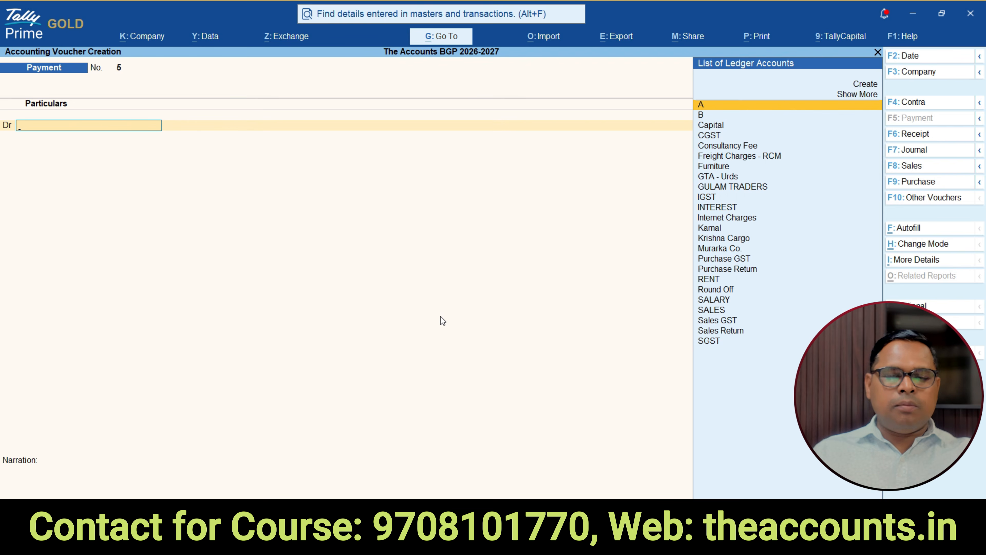
# Step: Leave voucher entry, open the Balance Sheet in detailed form and drill down into the Duties & Taxes group
pyautogui.press('Escape')
pyautogui.press('Escape')
pyautogui.press('Escape')
pyautogui.press('b')
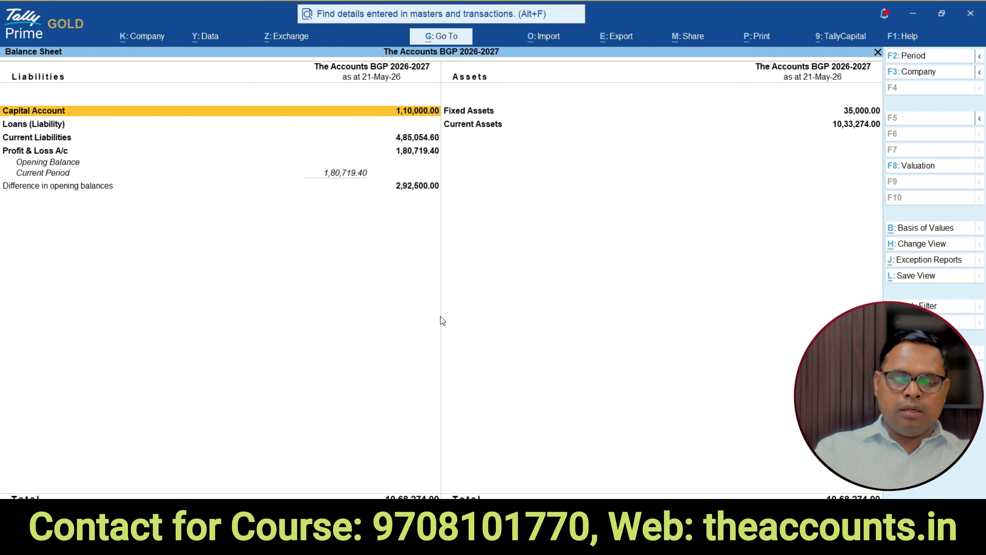
pyautogui.hotkey('alt', 'F5')
pyautogui.press('Down')
pyautogui.press('Down')
pyautogui.press('Down')
pyautogui.press('Down')
pyautogui.press('Return')
# Step: Open the CGST ledger's April vouchers and go through the entries to journal 2
pyautogui.press('Down')
pyautogui.press('Up')
pyautogui.press('Return')
pyautogui.press('Up')
pyautogui.press('Return')
pyautogui.press('Down')
pyautogui.press('Down')
pyautogui.press('Down')
pyautogui.press('Down')
pyautogui.press('Down')
pyautogui.press('Down')
pyautogui.press('Down')
pyautogui.press('Down')
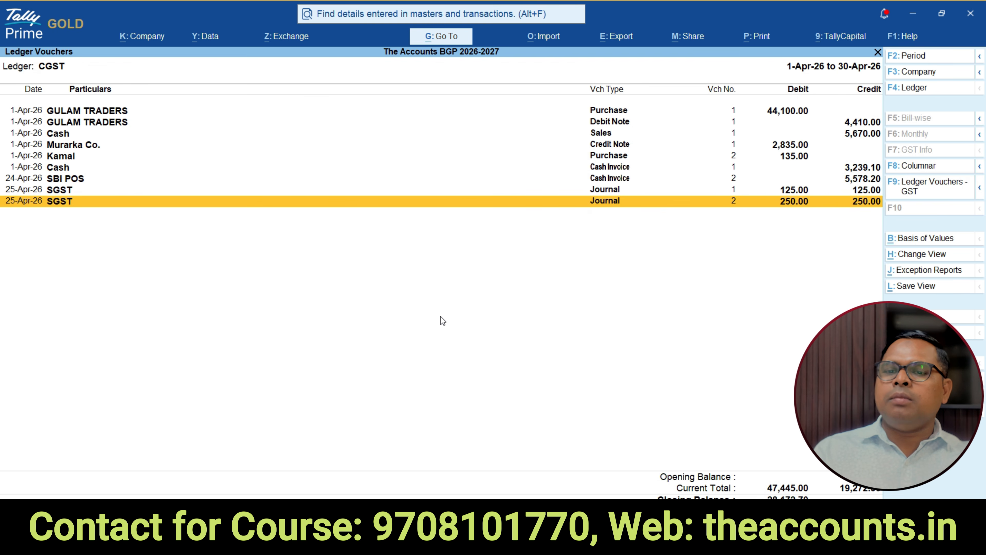
# Step: Set the CGST ledger vouchers' period to 1-Apr-26 to 21-May-26
pyautogui.press('F2')
pyautogui.press('BackSpace')
pyautogui.press('Return')
pyautogui.press('BackSpace')
pyautogui.press('Return')
# Step: Go through the CGST ledger vouchers to the 21-May-26 Sbi payment and examine its debit amount
pyautogui.press('Down')
pyautogui.press('Down')
pyautogui.press('Down')
pyautogui.press('Down')
pyautogui.press('Down')
pyautogui.press('Down')
pyautogui.press('Down')
pyautogui.press('Down')
pyautogui.press('Down')
pyautogui.press('Down')
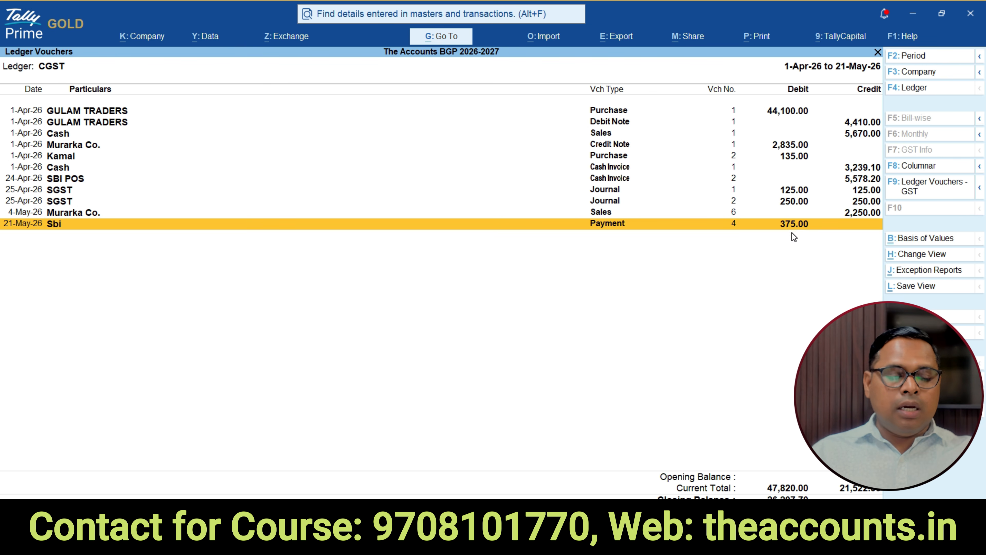
# Step: Close the CGST ledger reports and the Balance Sheet and return to the Gateway of Tally
pyautogui.press('Escape')
pyautogui.press('Escape')
pyautogui.press('Escape')
pyautogui.press('Escape')
pyautogui.press('Escape')
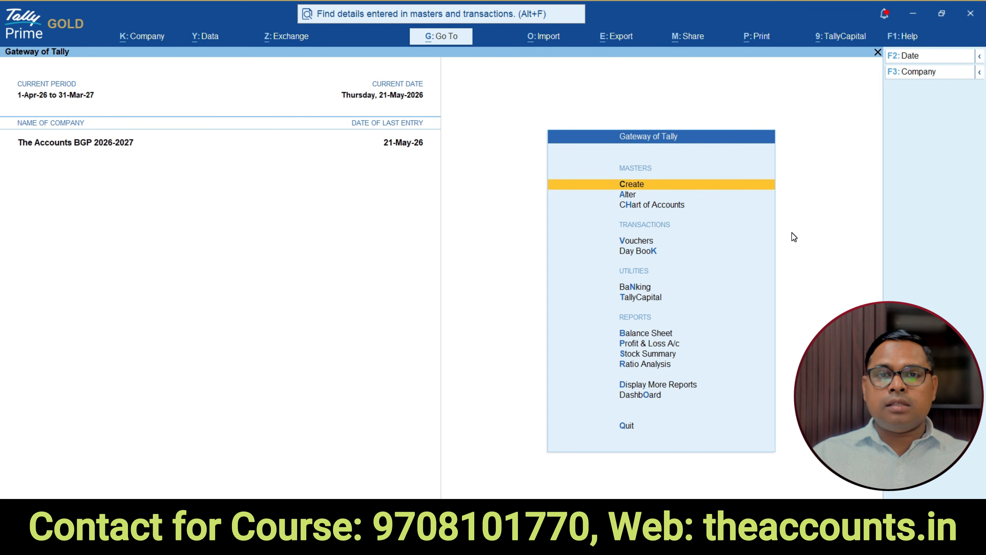
# Step: Switch to the Full GST Notes PDF in Edge and draw a mark beside row (d) of table 3.1
pyautogui.hotkey('alt', 'Tab')
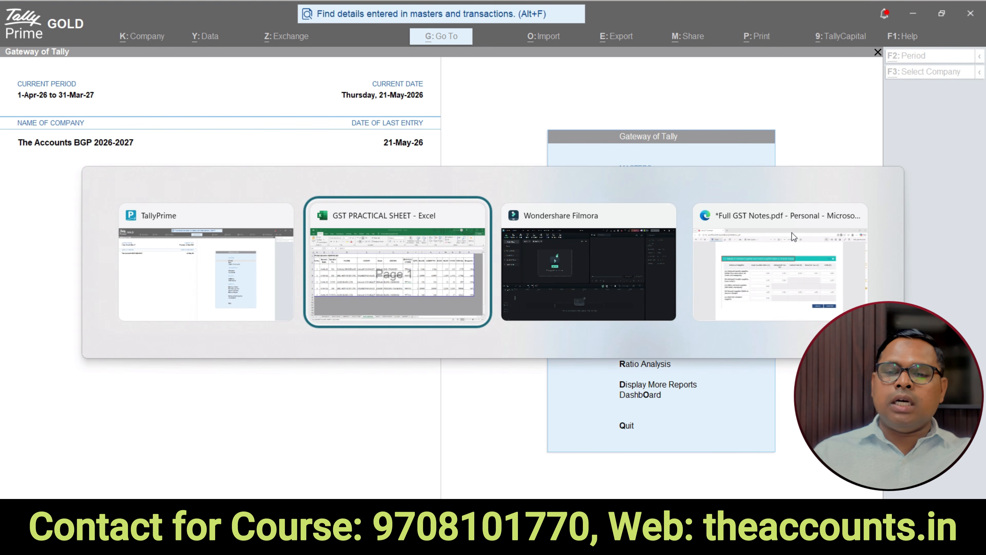
pyautogui.hotkey('alt', 'Tab')
pyautogui.hotkey('alt', 'Tab')
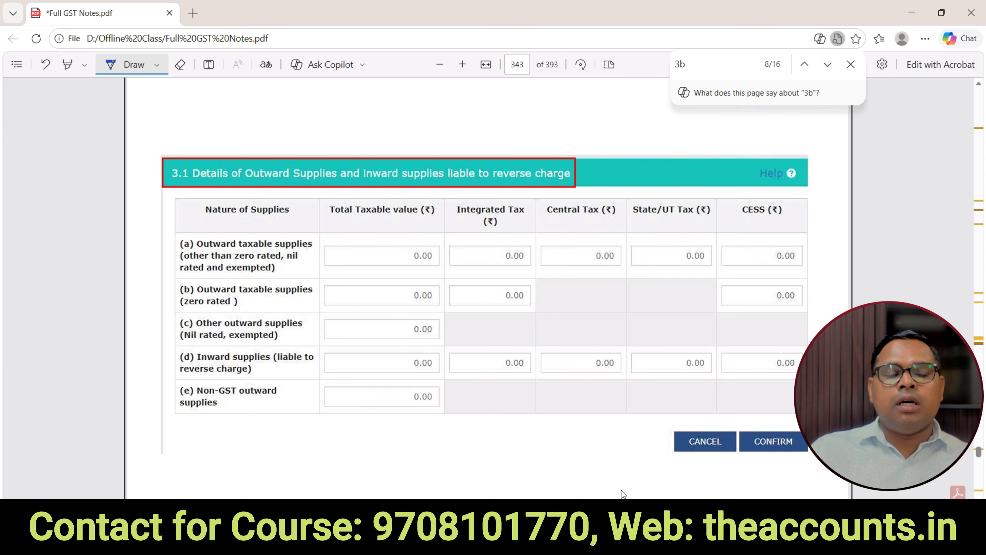
pyautogui.moveTo(147, 344); pyautogui.dragTo(200, 338)
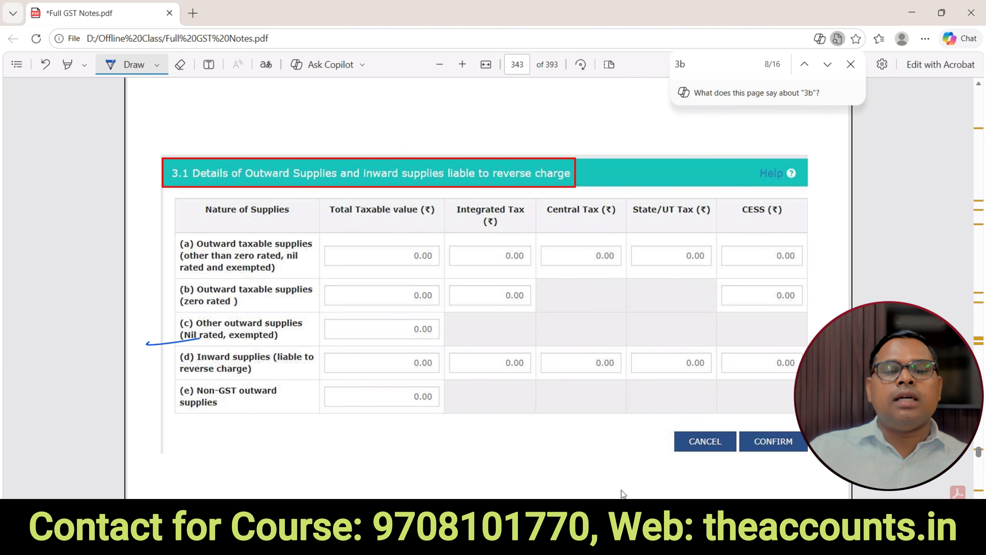
# Step: Write 2B above table 3.1, underline and circle it, and draw an arrow leading away from it
pyautogui.moveTo(245, 124); pyautogui.dragTo(271, 131)
pyautogui.moveTo(282, 121)
pyautogui.mouseDown()
pyautogui.moveTo(274, 131)
pyautogui.moveTo(305, 137)
pyautogui.moveTo(224, 109)
pyautogui.mouseUp()
pyautogui.moveTo(320, 133); pyautogui.dragTo(391, 131)
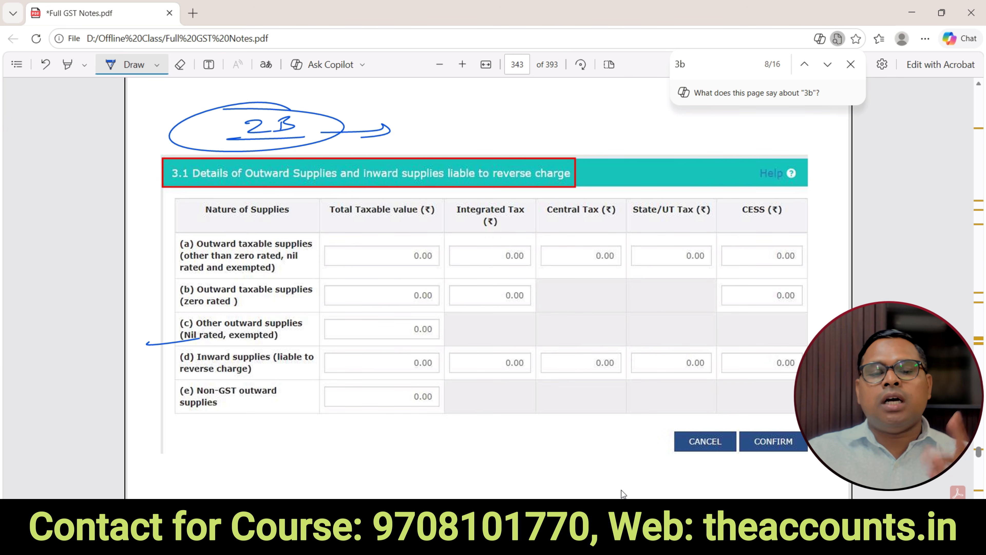
# Step: Write Reg., 1 and 2B in sequence after the arrow, circling each one
pyautogui.moveTo(414, 124); pyautogui.dragTo(427, 134)
pyautogui.moveTo(433, 131)
pyautogui.mouseDown()
pyautogui.moveTo(462, 129)
pyautogui.moveTo(470, 142)
pyautogui.mouseUp()
pyautogui.moveTo(398, 144); pyautogui.dragTo(561, 132)
pyautogui.click(486, 127)
pyautogui.moveTo(552, 115)
pyautogui.mouseDown()
pyautogui.moveTo(507, 134)
pyautogui.moveTo(575, 118)
pyautogui.mouseUp()
pyautogui.moveTo(587, 131); pyautogui.dragTo(666, 130)
pyautogui.click(627, 124)
pyautogui.moveTo(606, 112); pyautogui.dragTo(597, 115)
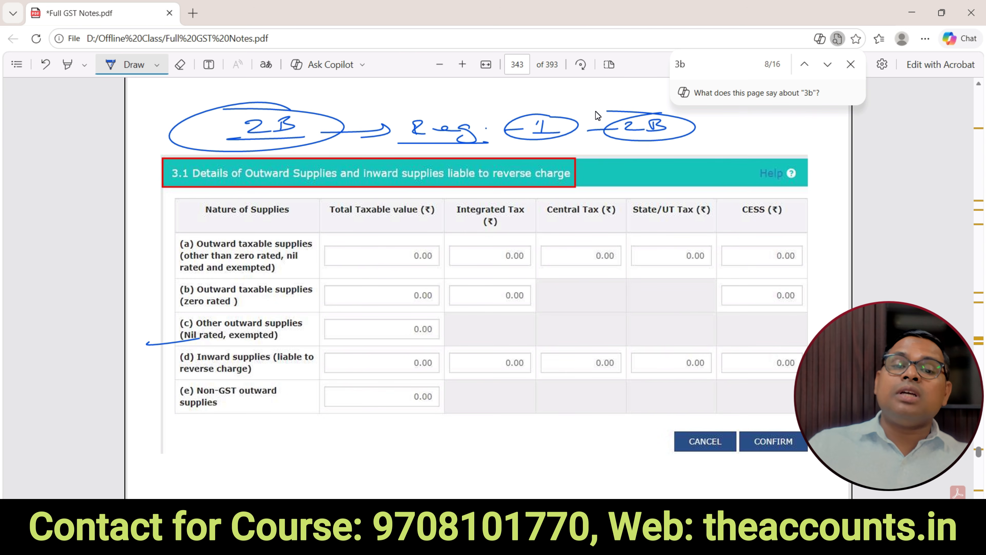
pyautogui.moveTo(451, 114)
pyautogui.mouseDown()
pyautogui.moveTo(509, 134)
pyautogui.moveTo(474, 116)
pyautogui.mouseUp()
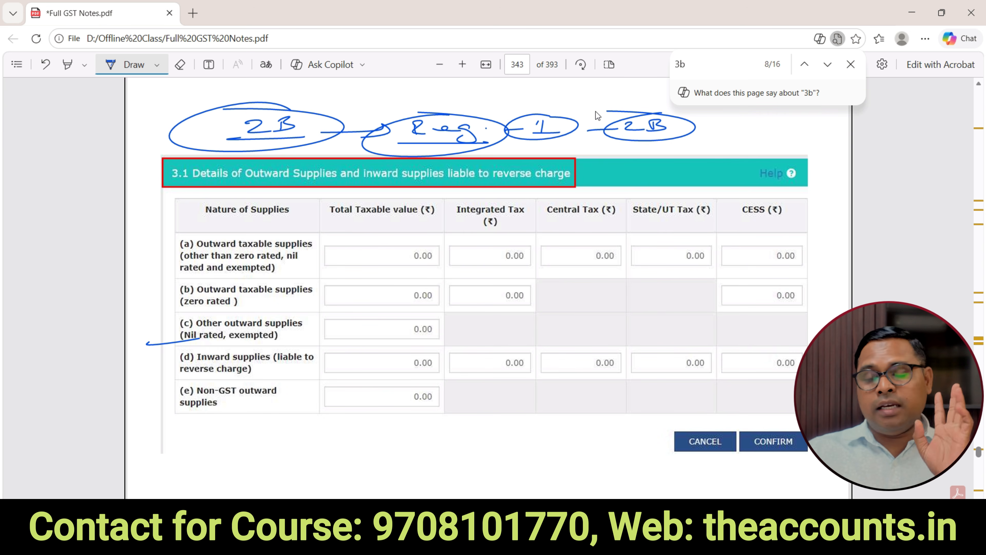
# Step: Box the Total Taxable value cell of row (d) and write 15000 in it
pyautogui.moveTo(331, 356); pyautogui.dragTo(335, 370)
pyautogui.moveTo(318, 353)
pyautogui.mouseDown()
pyautogui.moveTo(372, 350)
pyautogui.moveTo(456, 374)
pyautogui.moveTo(305, 361)
pyautogui.mouseUp()
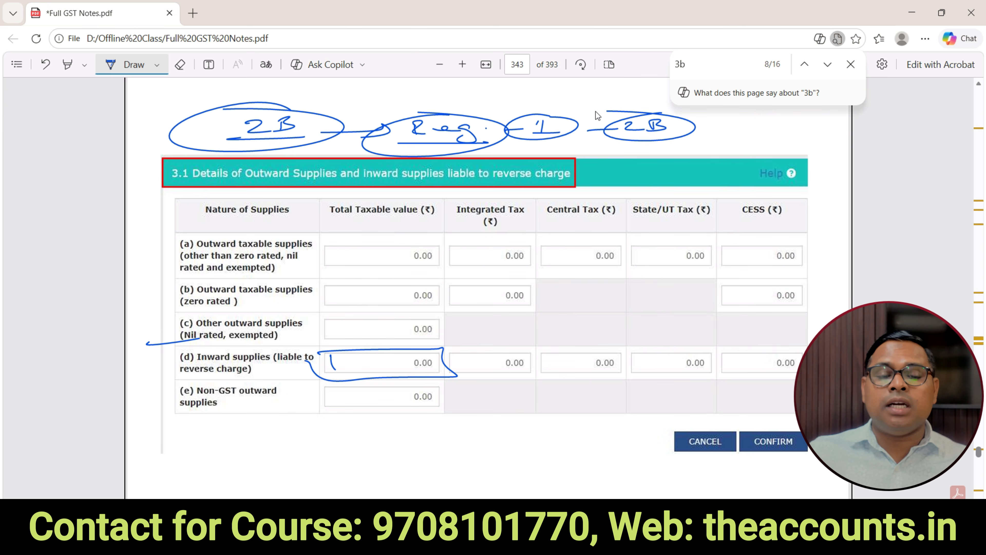
pyautogui.moveTo(352, 365); pyautogui.dragTo(349, 372)
pyautogui.moveTo(354, 363); pyautogui.dragTo(410, 364)
# Step: Write and circle 125 under Central Tax and State/UT Tax in row (d), and draw extra outlines around the 15000
pyautogui.moveTo(567, 361); pyautogui.dragTo(567, 367)
pyautogui.moveTo(574, 362); pyautogui.dragTo(595, 369)
pyautogui.moveTo(598, 361)
pyautogui.mouseDown()
pyautogui.moveTo(598, 371)
pyautogui.moveTo(655, 368)
pyautogui.mouseUp()
pyautogui.moveTo(660, 362); pyautogui.dragTo(676, 366)
pyautogui.moveTo(686, 358)
pyautogui.mouseDown()
pyautogui.moveTo(682, 368)
pyautogui.moveTo(706, 357)
pyautogui.mouseUp()
pyautogui.moveTo(638, 379)
pyautogui.mouseDown()
pyautogui.moveTo(712, 348)
pyautogui.moveTo(707, 365)
pyautogui.mouseUp()
pyautogui.moveTo(629, 349); pyautogui.dragTo(567, 343)
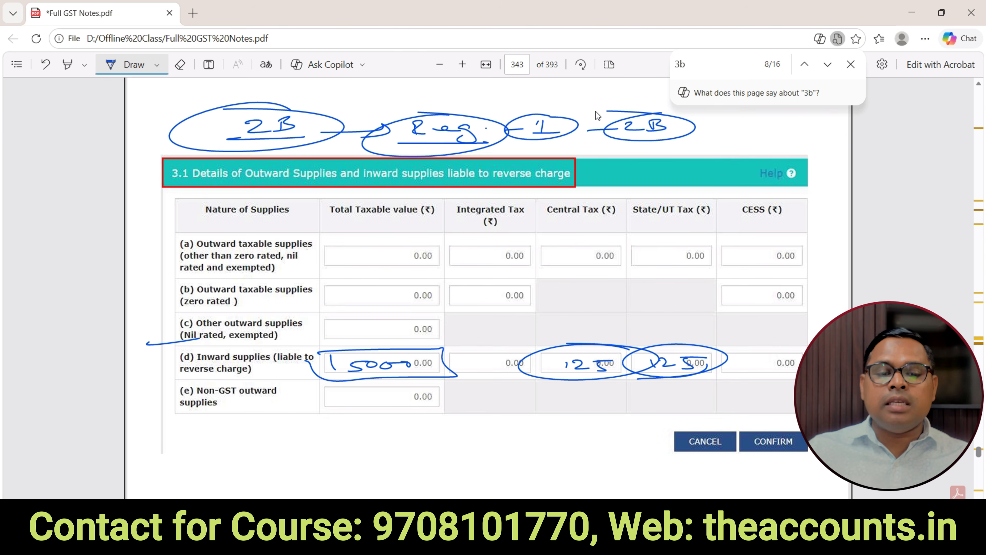
pyautogui.moveTo(302, 352)
pyautogui.mouseDown()
pyautogui.moveTo(413, 342)
pyautogui.moveTo(310, 377)
pyautogui.mouseUp()
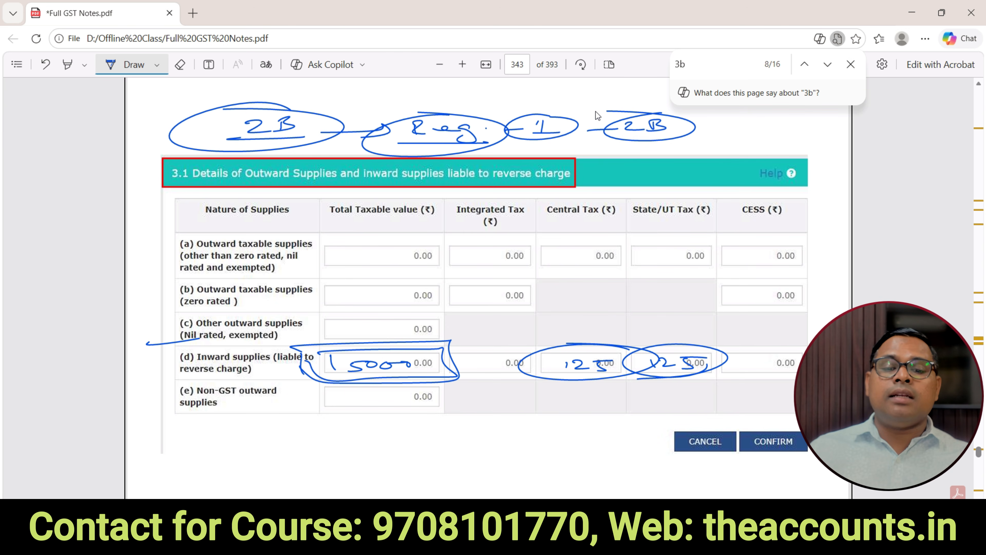
pyautogui.moveTo(389, 344)
pyautogui.mouseDown()
pyautogui.moveTo(416, 381)
pyautogui.moveTo(425, 359)
pyautogui.mouseUp()
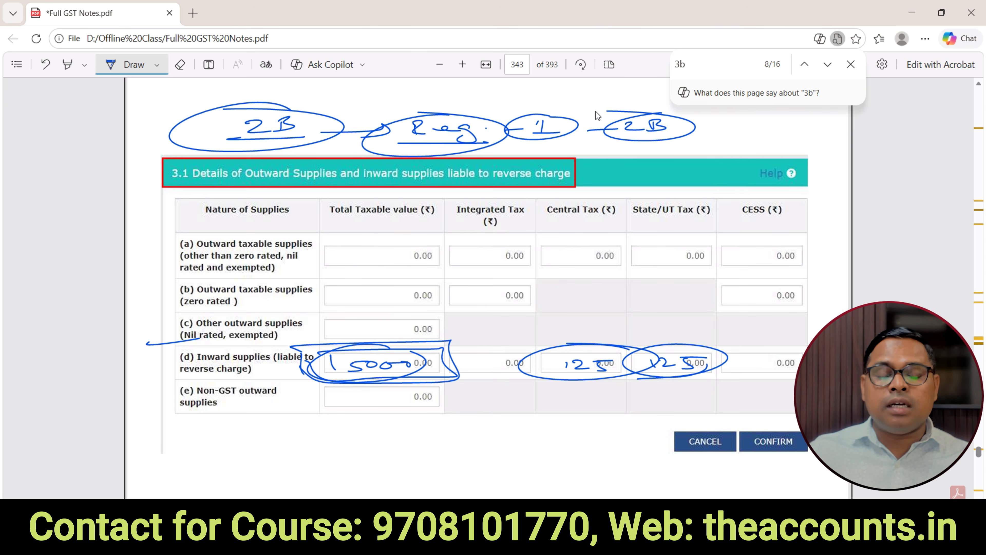
# Step: Write 15,000 below the taxable value column and 250 below the Central Tax column, underlining both and the Central Tax 125
pyautogui.moveTo(333, 424); pyautogui.dragTo(338, 433)
pyautogui.moveTo(353, 424); pyautogui.dragTo(355, 436)
pyautogui.moveTo(361, 421)
pyautogui.mouseDown()
pyautogui.moveTo(382, 419)
pyautogui.moveTo(372, 443)
pyautogui.mouseUp()
pyautogui.moveTo(390, 427); pyautogui.dragTo(403, 429)
pyautogui.moveTo(420, 429); pyautogui.dragTo(455, 431)
pyautogui.moveTo(550, 376); pyautogui.dragTo(617, 376)
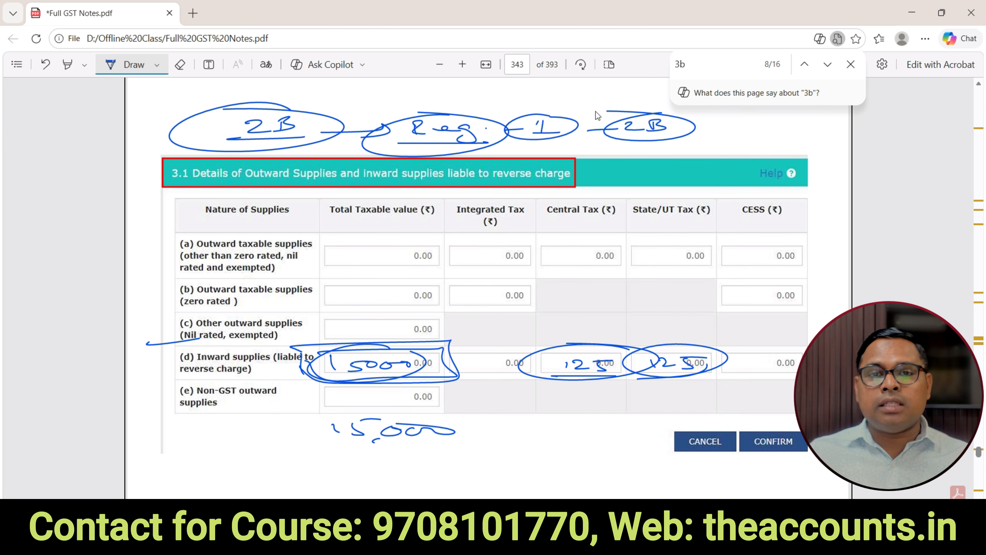
pyautogui.moveTo(333, 451); pyautogui.dragTo(428, 450)
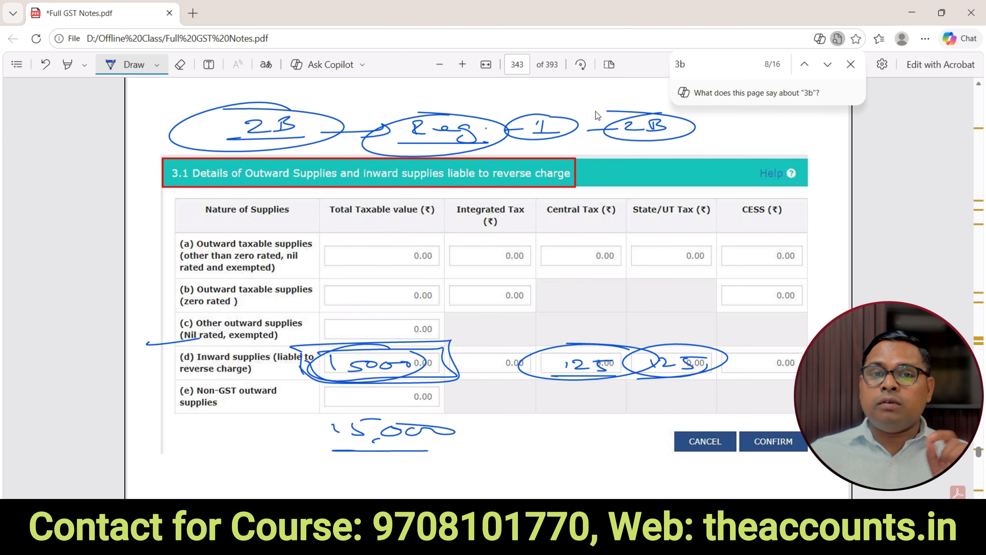
pyautogui.moveTo(544, 428); pyautogui.dragTo(611, 432)
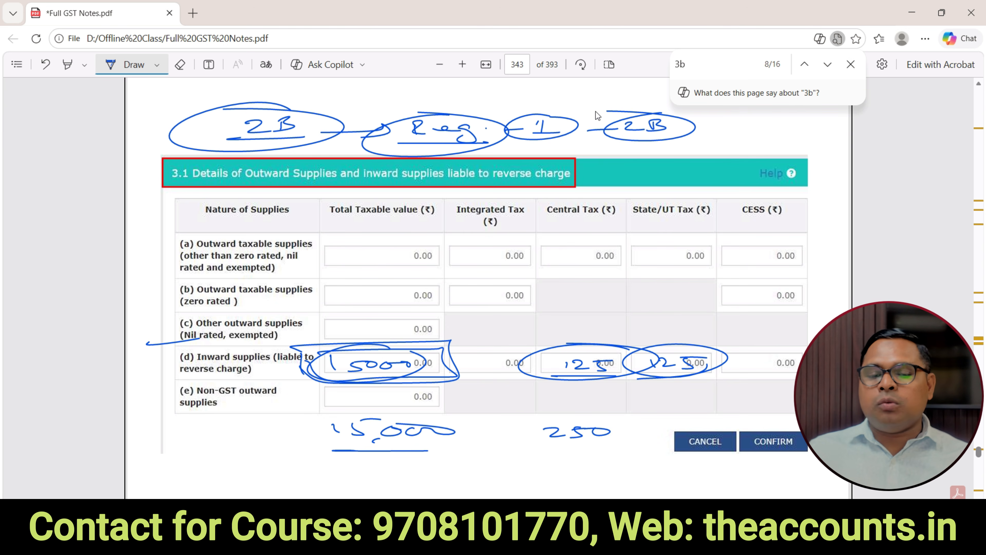
pyautogui.moveTo(544, 448); pyautogui.dragTo(590, 446)
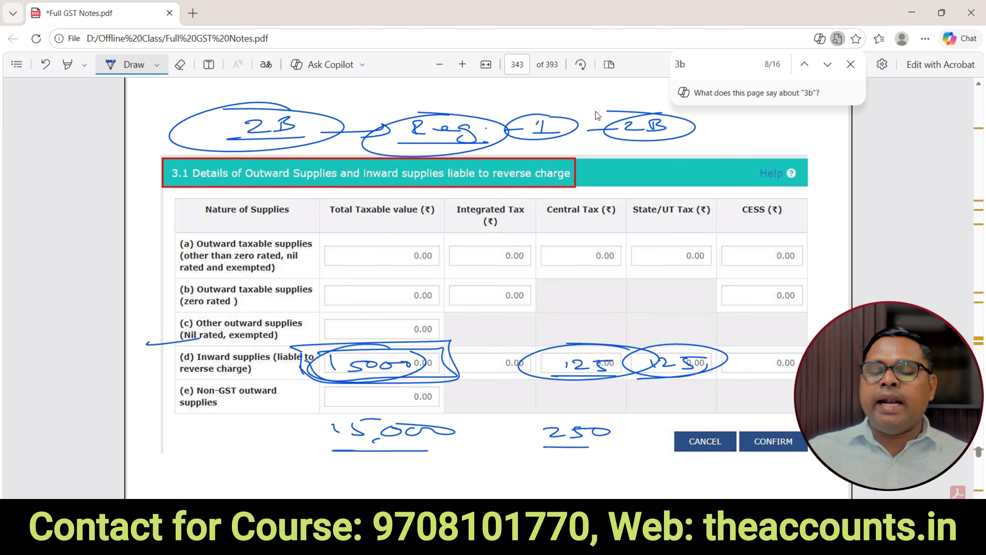
# Step: Write 375 above each 125 under Central Tax and State/UT Tax, and enclose these tax amounts in one box
pyautogui.moveTo(544, 323)
pyautogui.mouseDown()
pyautogui.moveTo(557, 328)
pyautogui.moveTo(546, 335)
pyautogui.mouseUp()
pyautogui.moveTo(563, 323)
pyautogui.mouseDown()
pyautogui.moveTo(574, 334)
pyautogui.moveTo(616, 320)
pyautogui.moveTo(661, 328)
pyautogui.moveTo(648, 334)
pyautogui.mouseUp()
pyautogui.moveTo(668, 322)
pyautogui.mouseDown()
pyautogui.moveTo(688, 320)
pyautogui.moveTo(677, 333)
pyautogui.mouseUp()
pyautogui.moveTo(698, 321); pyautogui.dragTo(698, 334)
pyautogui.moveTo(697, 321); pyautogui.dragTo(728, 320)
pyautogui.moveTo(646, 342); pyautogui.dragTo(721, 340)
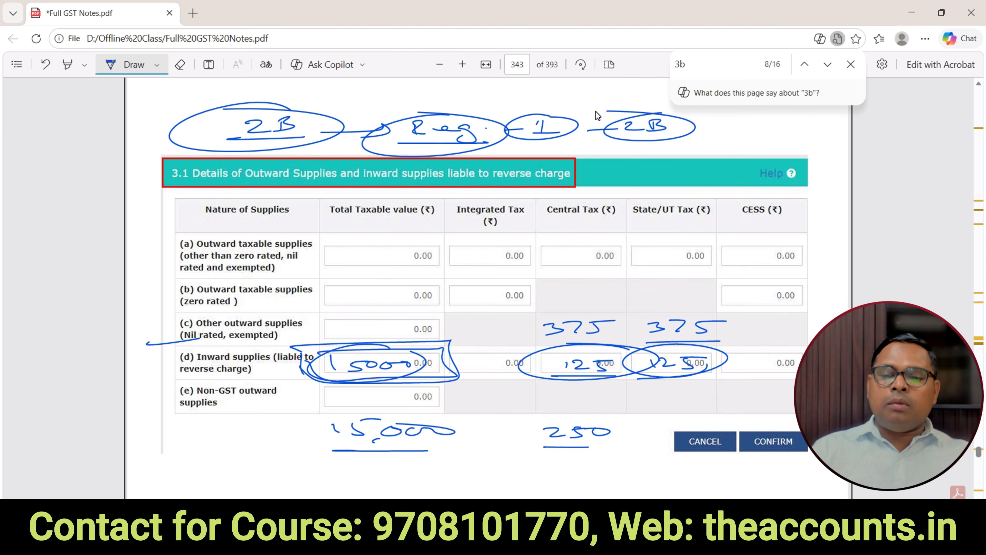
pyautogui.moveTo(517, 337)
pyautogui.mouseDown()
pyautogui.moveTo(513, 376)
pyautogui.moveTo(781, 306)
pyautogui.moveTo(466, 360)
pyautogui.mouseUp()
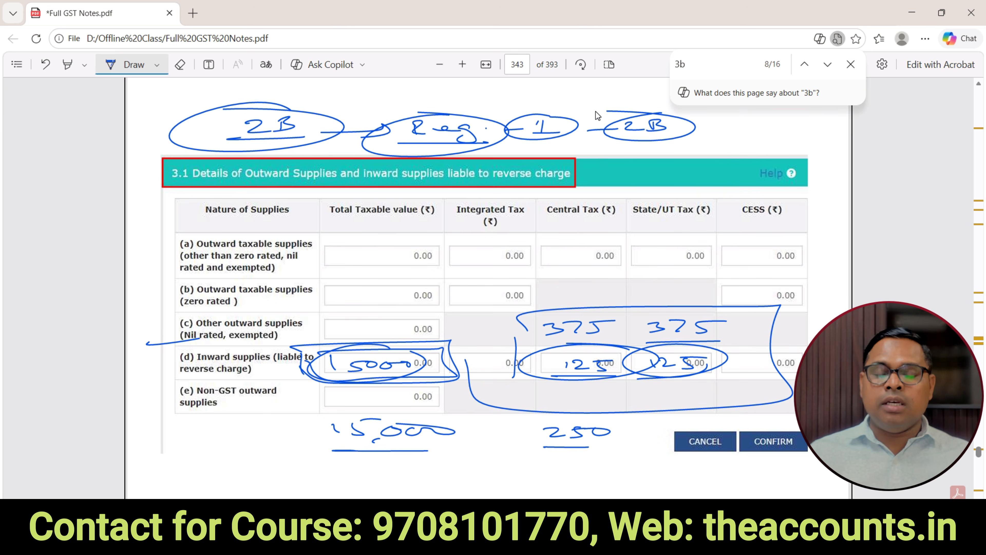
pyautogui.moveTo(537, 383); pyautogui.dragTo(698, 385)
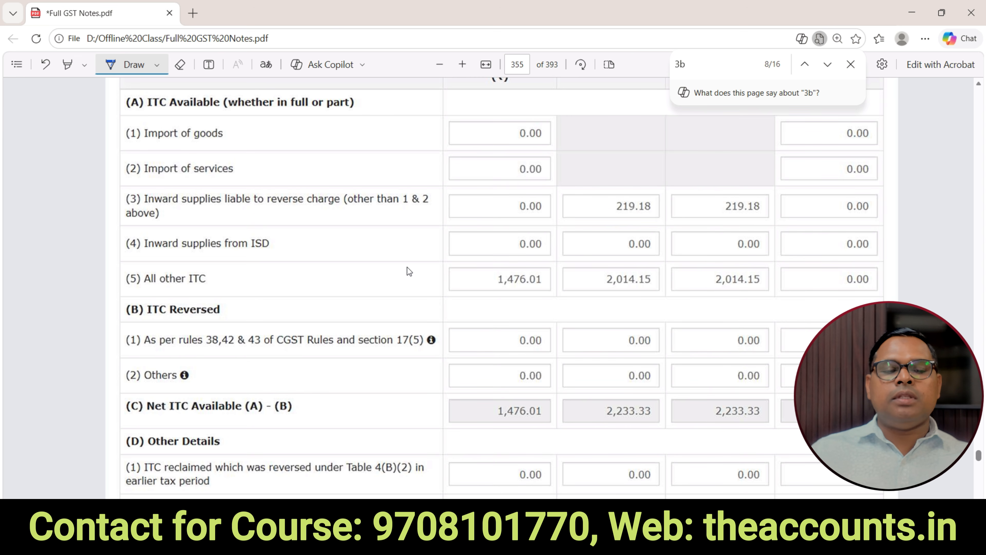
# Step: On page 355, outline ITC rows (5) All other ITC and (3) Inward supplies liable to reverse charge, and mark rows (1) and (2)
pyautogui.moveTo(114, 272)
pyautogui.mouseDown()
pyautogui.moveTo(114, 288)
pyautogui.moveTo(216, 264)
pyautogui.moveTo(109, 283)
pyautogui.mouseUp()
pyautogui.moveTo(101, 202); pyautogui.dragTo(111, 220)
pyautogui.moveTo(89, 189)
pyautogui.mouseDown()
pyautogui.moveTo(420, 180)
pyautogui.moveTo(447, 214)
pyautogui.moveTo(310, 221)
pyautogui.mouseUp()
pyautogui.moveTo(280, 221); pyautogui.dragTo(67, 223)
pyautogui.moveTo(387, 209); pyautogui.dragTo(408, 206)
pyautogui.moveTo(153, 223); pyautogui.dragTo(174, 221)
pyautogui.moveTo(72, 129); pyautogui.dragTo(134, 133)
pyautogui.moveTo(76, 150); pyautogui.dragTo(129, 161)
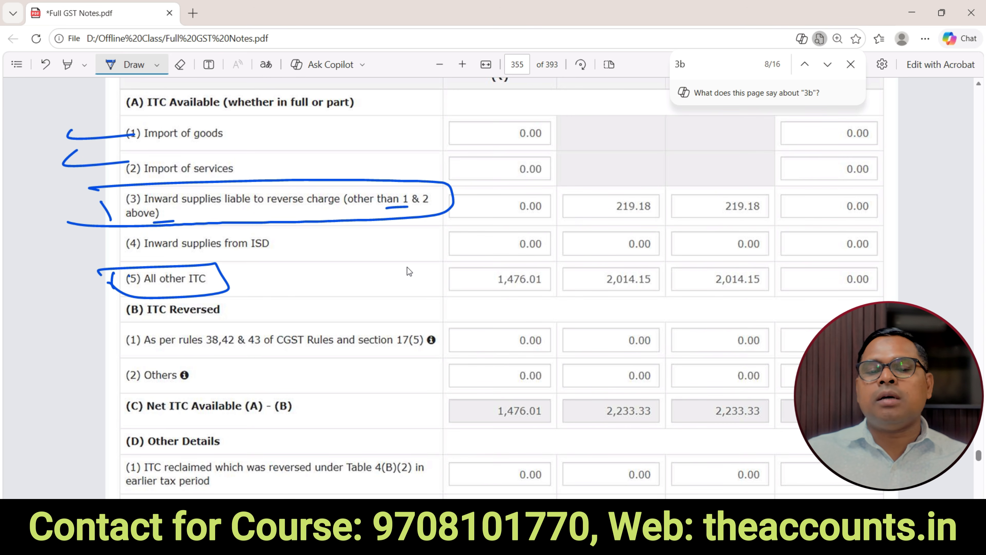
# Step: Box the first tax cell of row (3) and strike through both 219.18 amounts
pyautogui.moveTo(474, 198); pyautogui.dragTo(473, 211)
pyautogui.moveTo(459, 196)
pyautogui.mouseDown()
pyautogui.moveTo(545, 186)
pyautogui.moveTo(447, 213)
pyautogui.mouseUp()
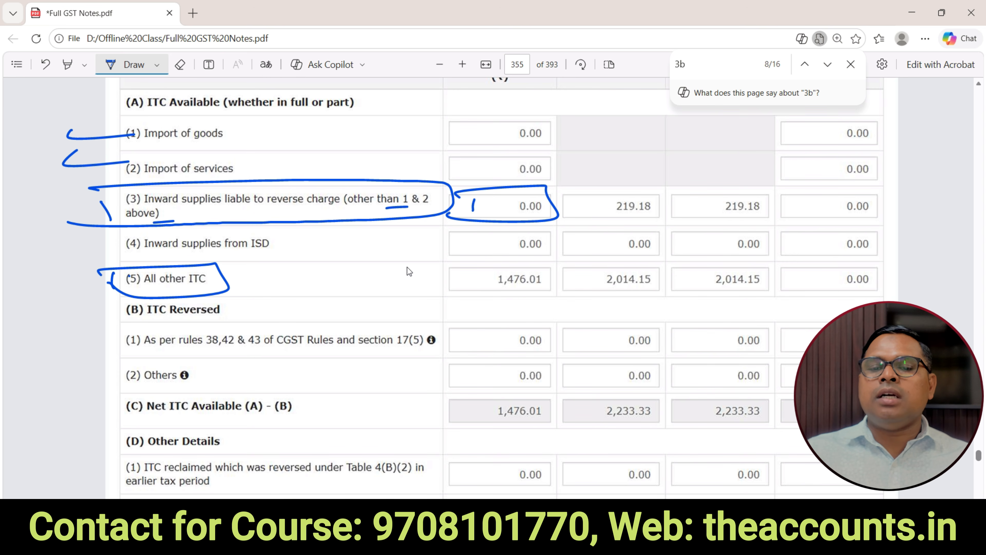
pyautogui.moveTo(603, 208); pyautogui.dragTo(776, 207)
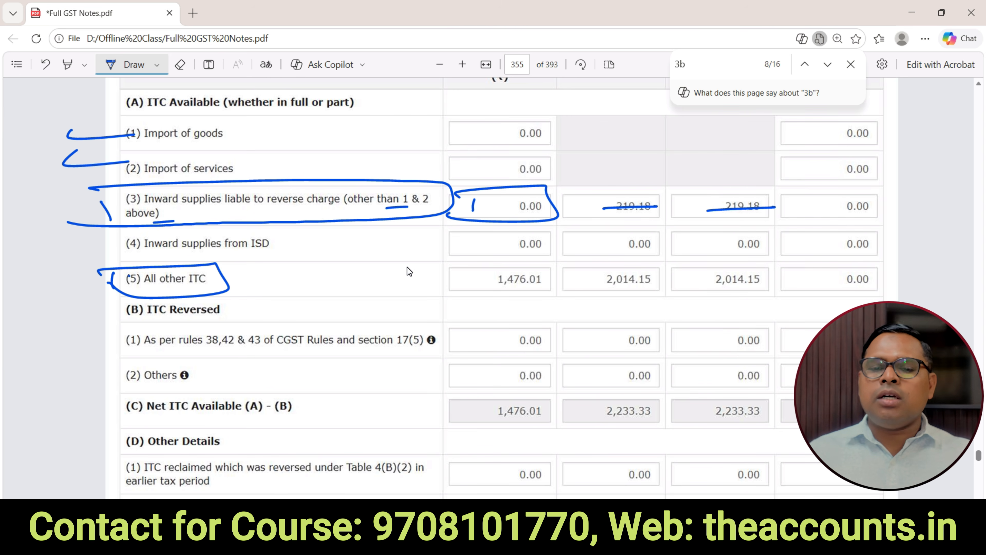
# Step: Write 375 above each struck-out amount in row (3) and box the two new values together
pyautogui.moveTo(587, 171)
pyautogui.mouseDown()
pyautogui.moveTo(598, 176)
pyautogui.moveTo(588, 182)
pyautogui.moveTo(631, 181)
pyautogui.mouseUp()
pyautogui.moveTo(637, 171)
pyautogui.mouseDown()
pyautogui.moveTo(634, 182)
pyautogui.moveTo(653, 169)
pyautogui.moveTo(721, 183)
pyautogui.mouseUp()
pyautogui.click(695, 173)
pyautogui.moveTo(743, 171)
pyautogui.mouseDown()
pyautogui.moveTo(753, 178)
pyautogui.moveTo(738, 183)
pyautogui.mouseUp()
pyautogui.moveTo(750, 170); pyautogui.dragTo(767, 169)
pyautogui.moveTo(681, 193); pyautogui.dragTo(780, 192)
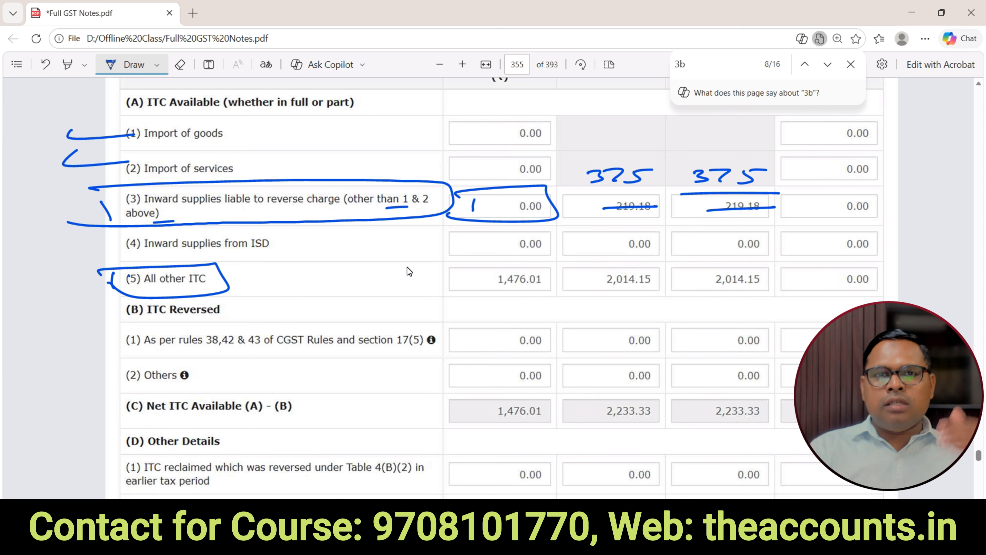
pyautogui.moveTo(564, 166)
pyautogui.mouseDown()
pyautogui.moveTo(563, 188)
pyautogui.moveTo(793, 152)
pyautogui.moveTo(684, 200)
pyautogui.moveTo(564, 184)
pyautogui.mouseUp()
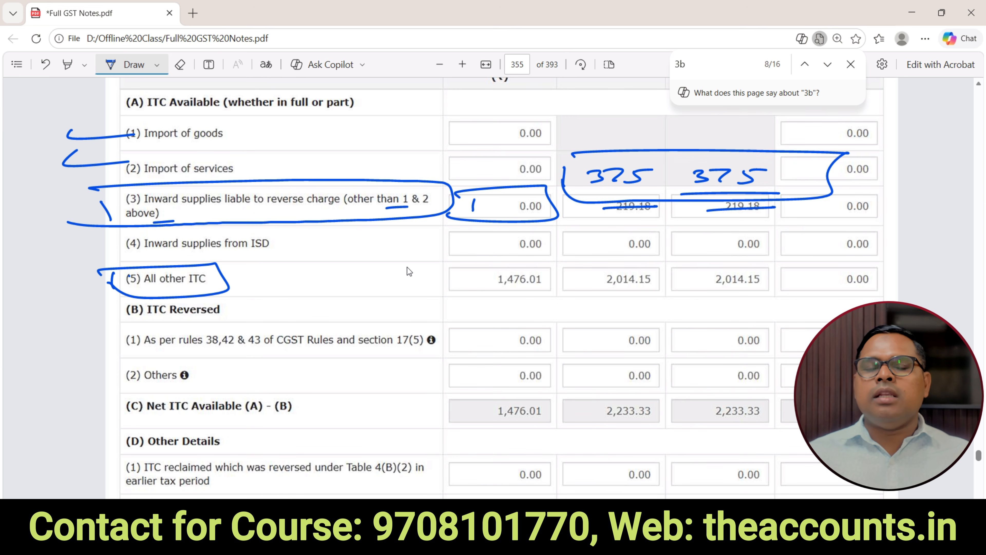